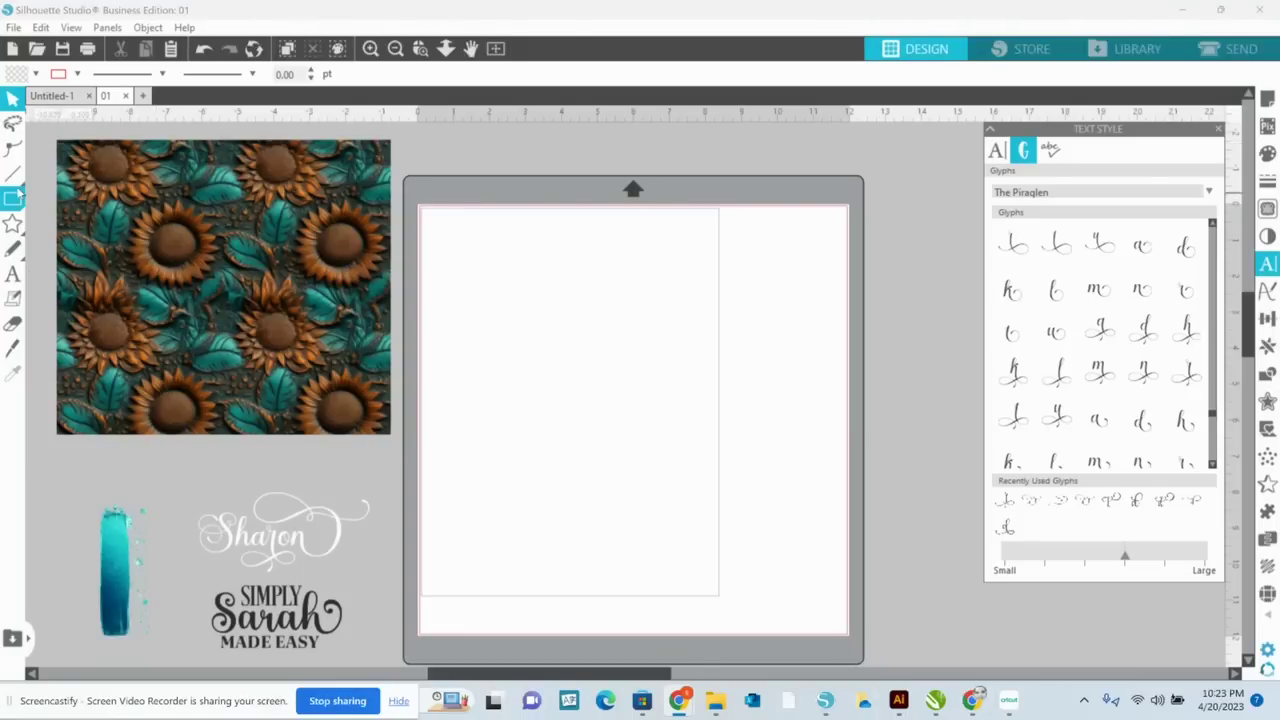
Draw a rectangle across the middle of the mat and size it to 10.5 in wide by 4.5 in high
left_click(36, 199)
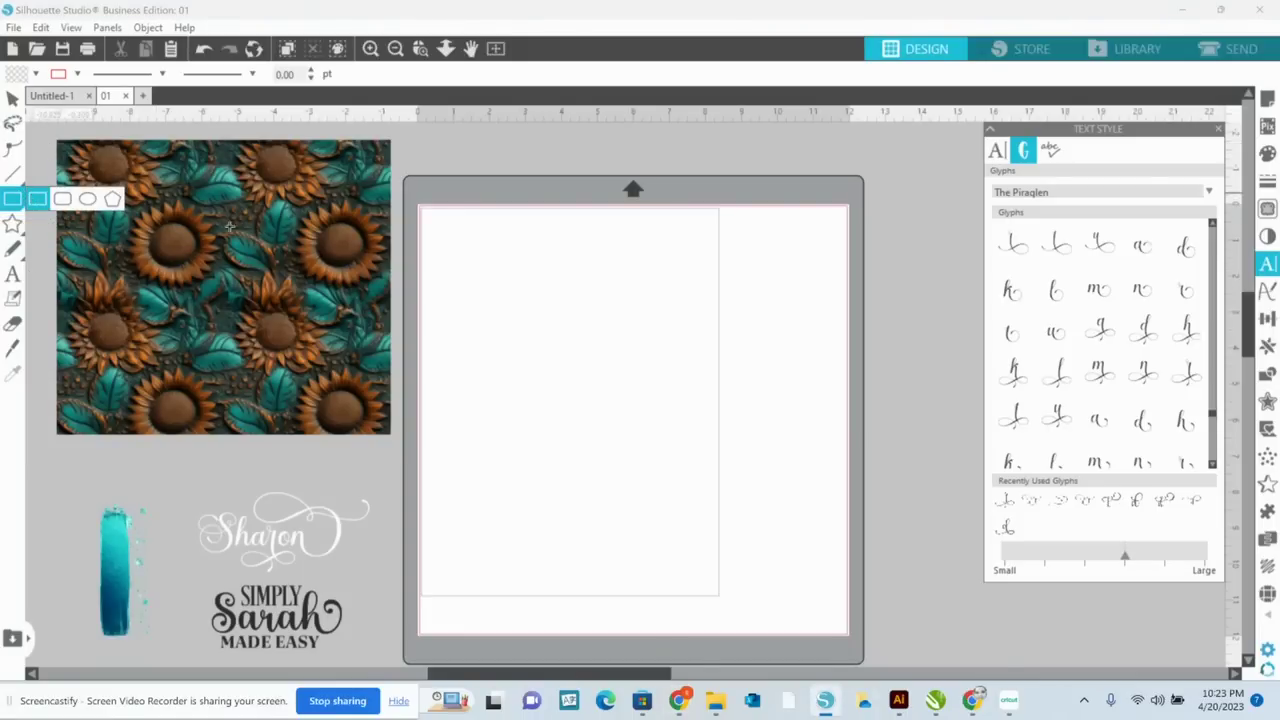
mouse_move(457, 302)
left_mouse_down()
mouse_move(481, 431)
mouse_move(773, 447)
left_mouse_up()
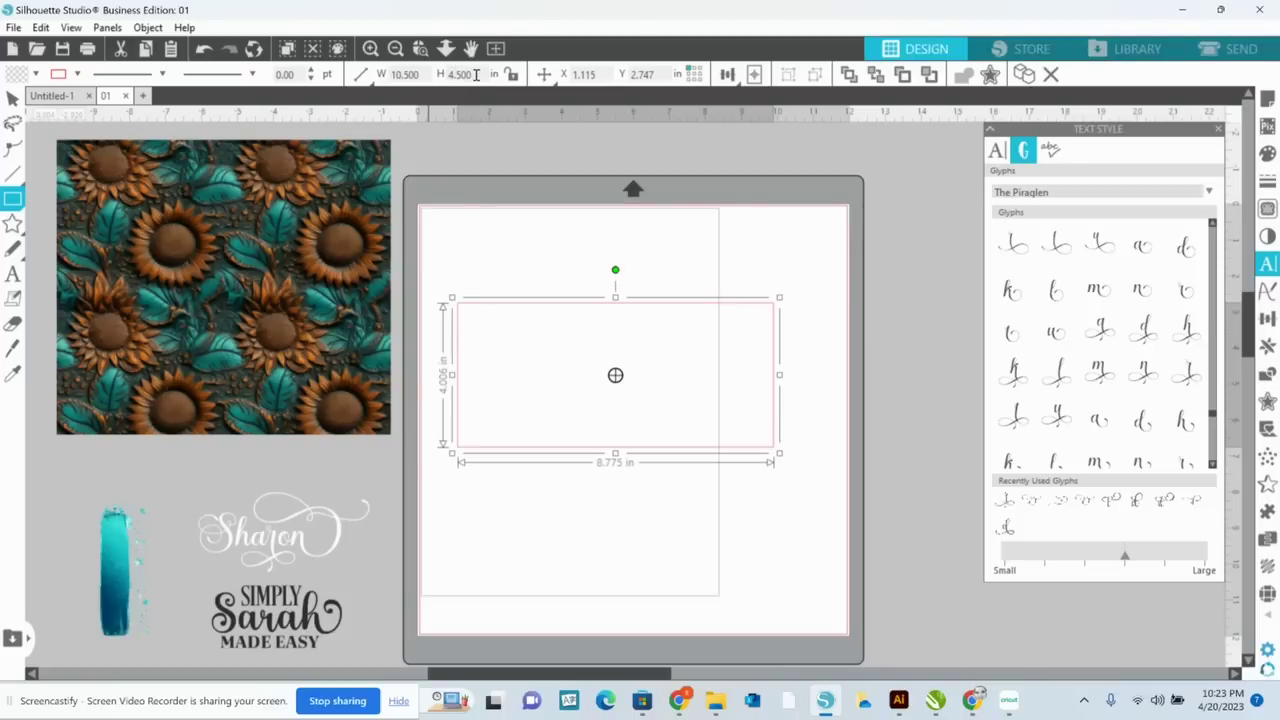
key("Return")
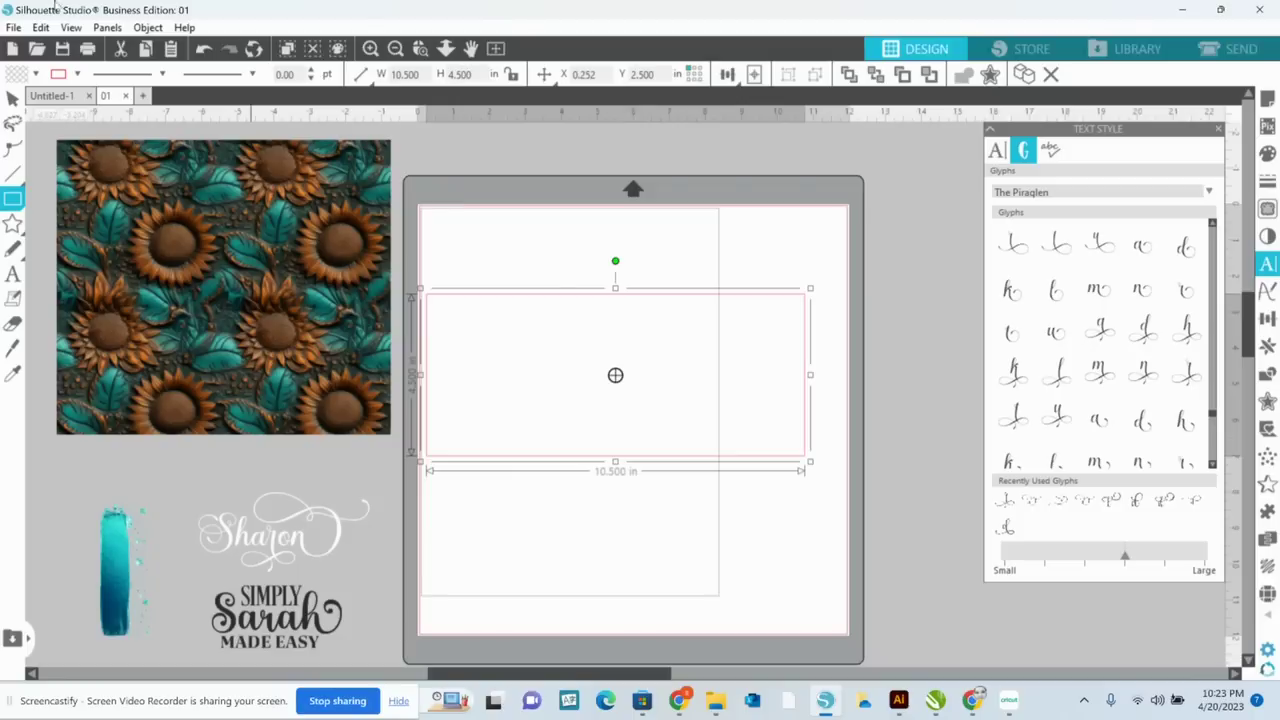
Fill the rectangle with grey, clear its red outline, and shift it slightly up and right on the mat
left_click(35, 74)
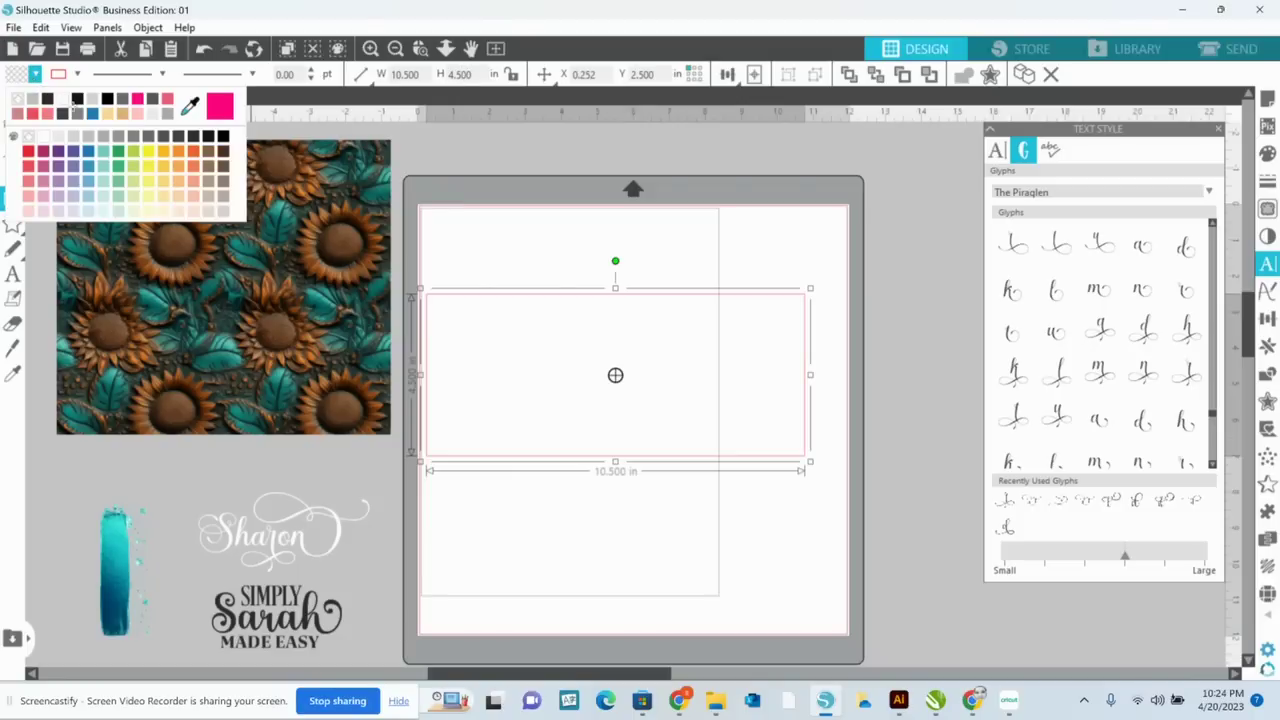
left_click(103, 137)
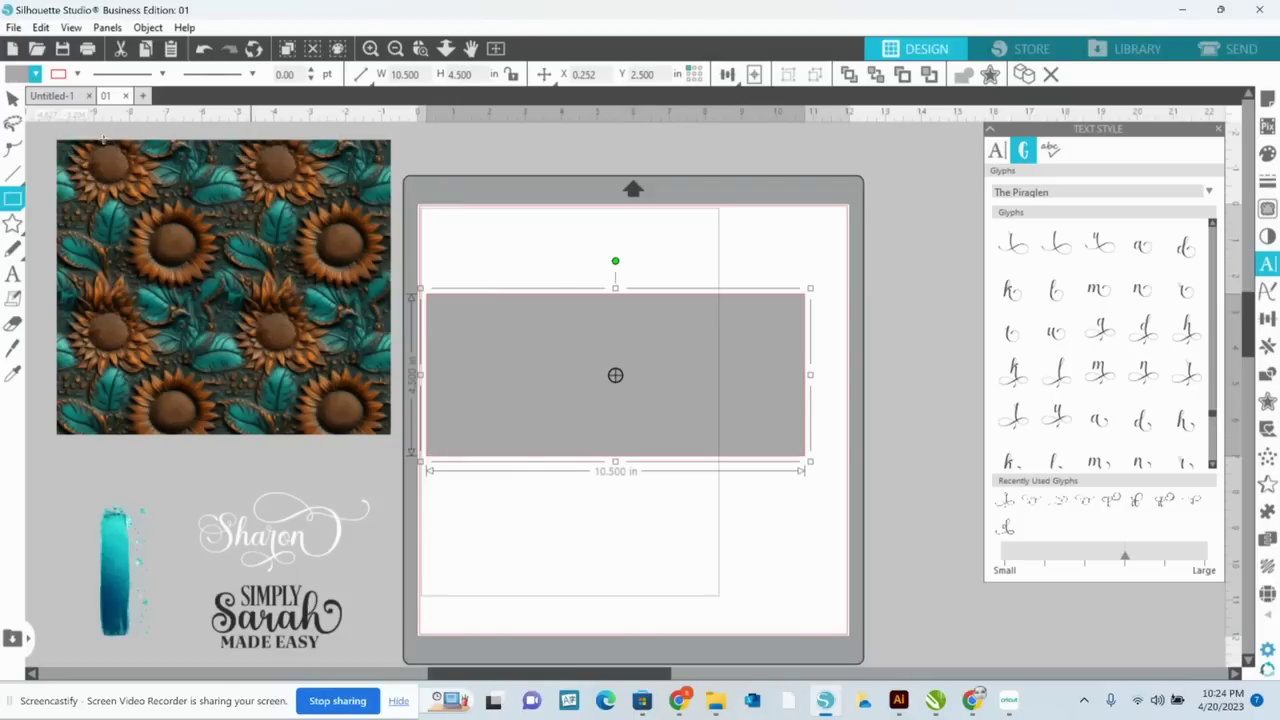
left_click(77, 75)
left_click(74, 98)
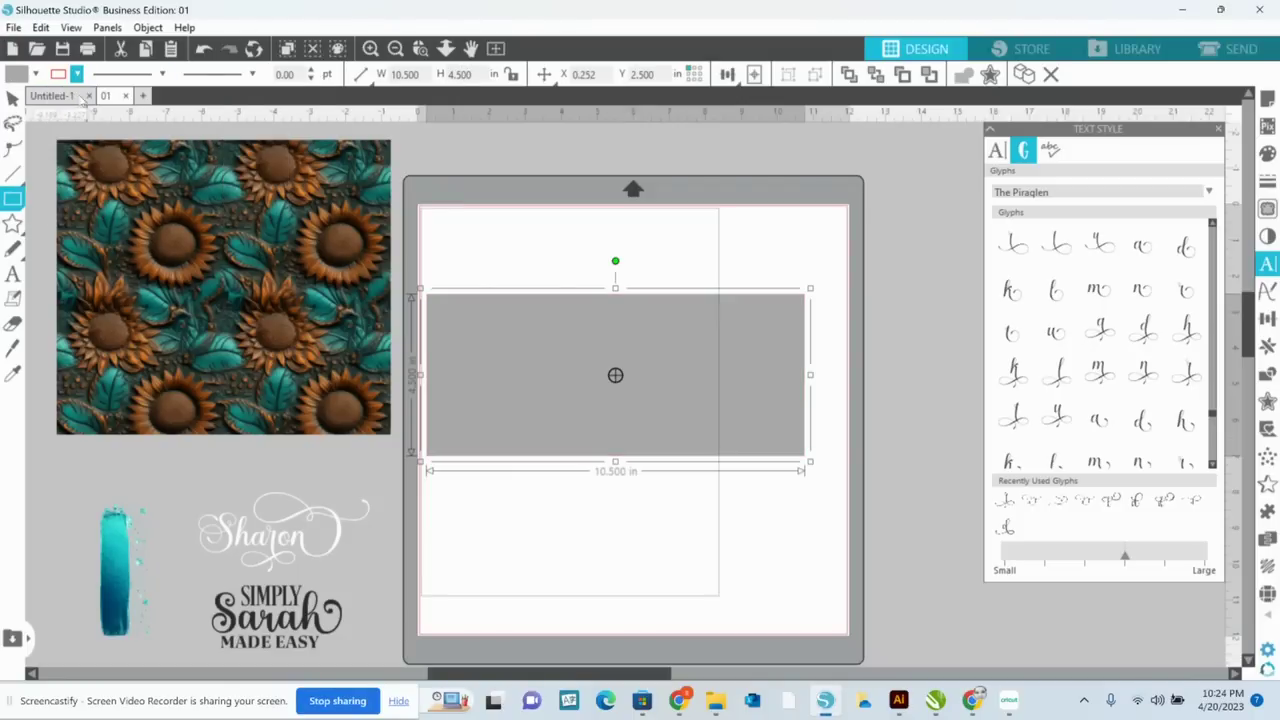
left_click(14, 96)
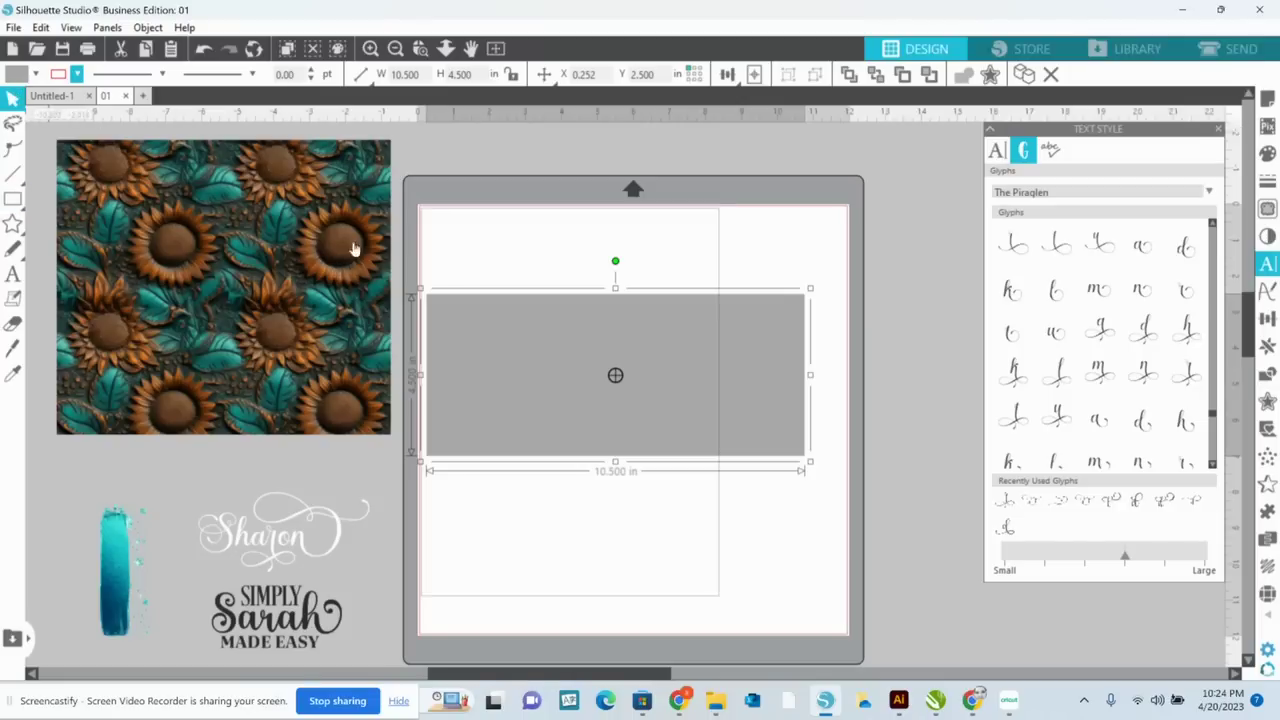
left_click_drag(657, 413, 693, 394)
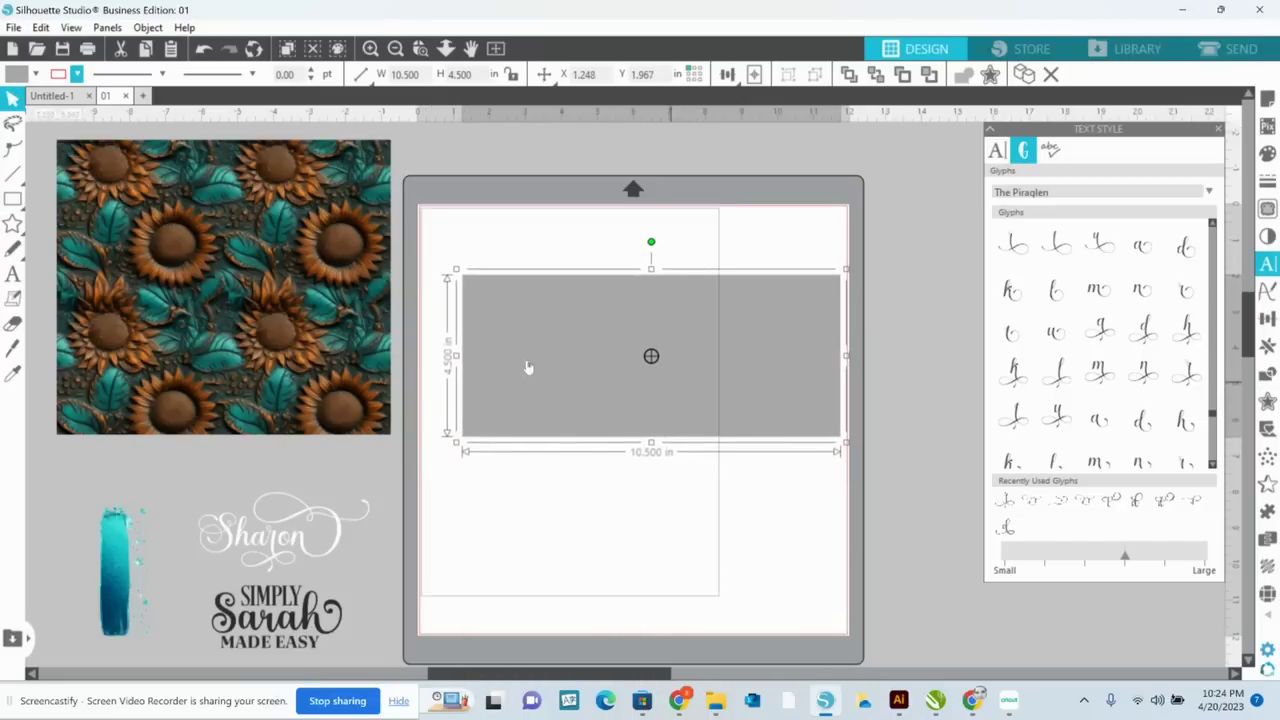
left_click(341, 291)
left_click_drag(341, 291, 606, 316)
left_click_drag(462, 297, 199, 274)
key("Escape")
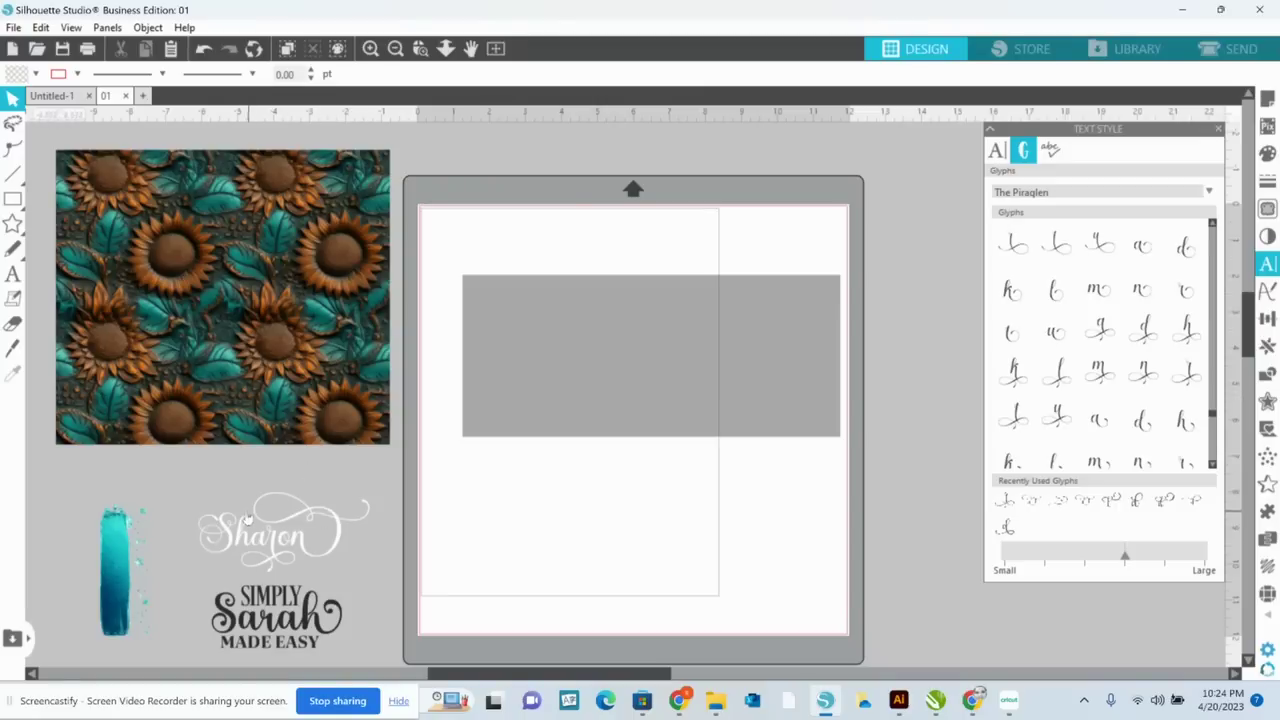
Spread the stacked teal brush strokes slightly apart so that each stroke shows
mouse_move(114, 568)
left_mouse_down()
mouse_move(143, 567)
mouse_move(118, 566)
left_mouse_up()
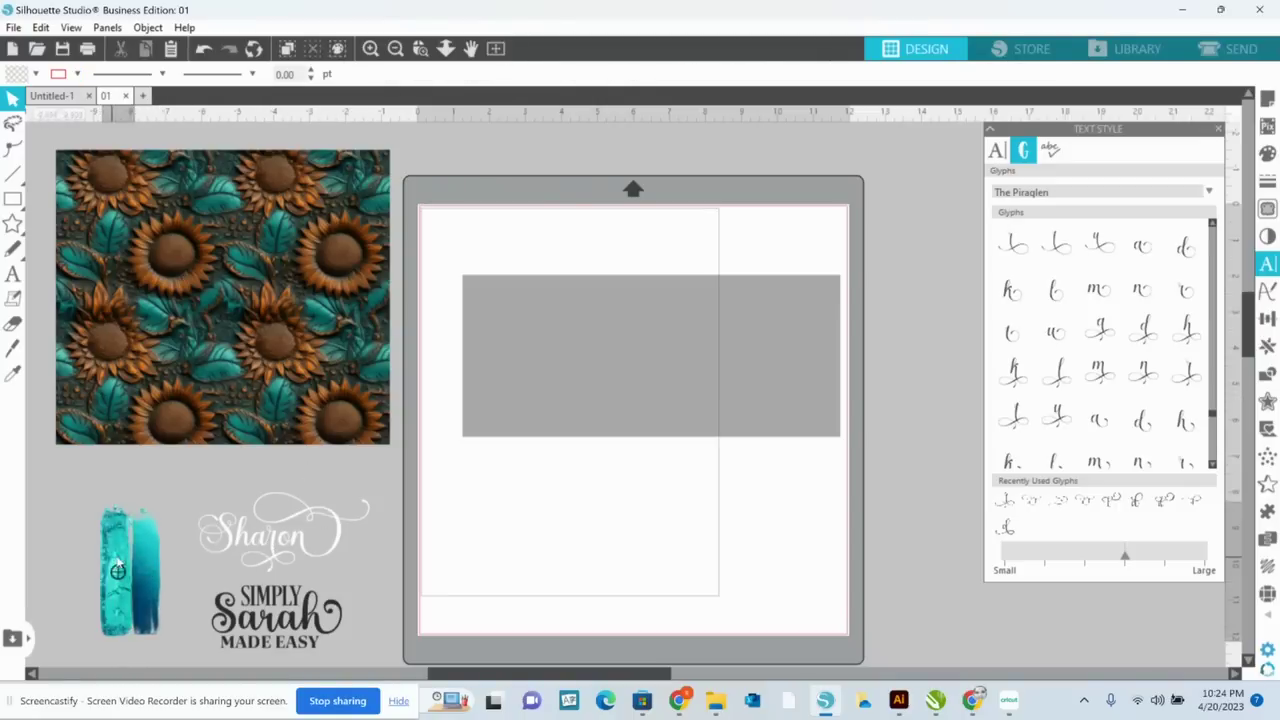
left_click(113, 565)
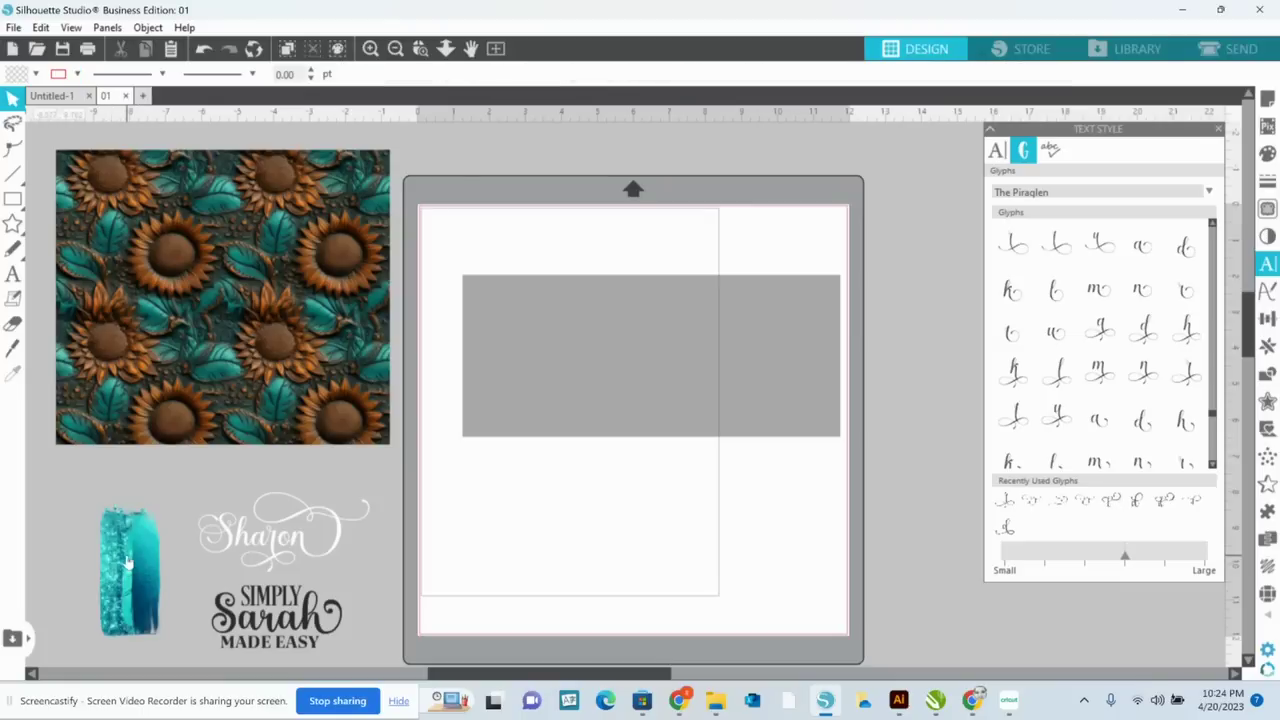
left_click(113, 568)
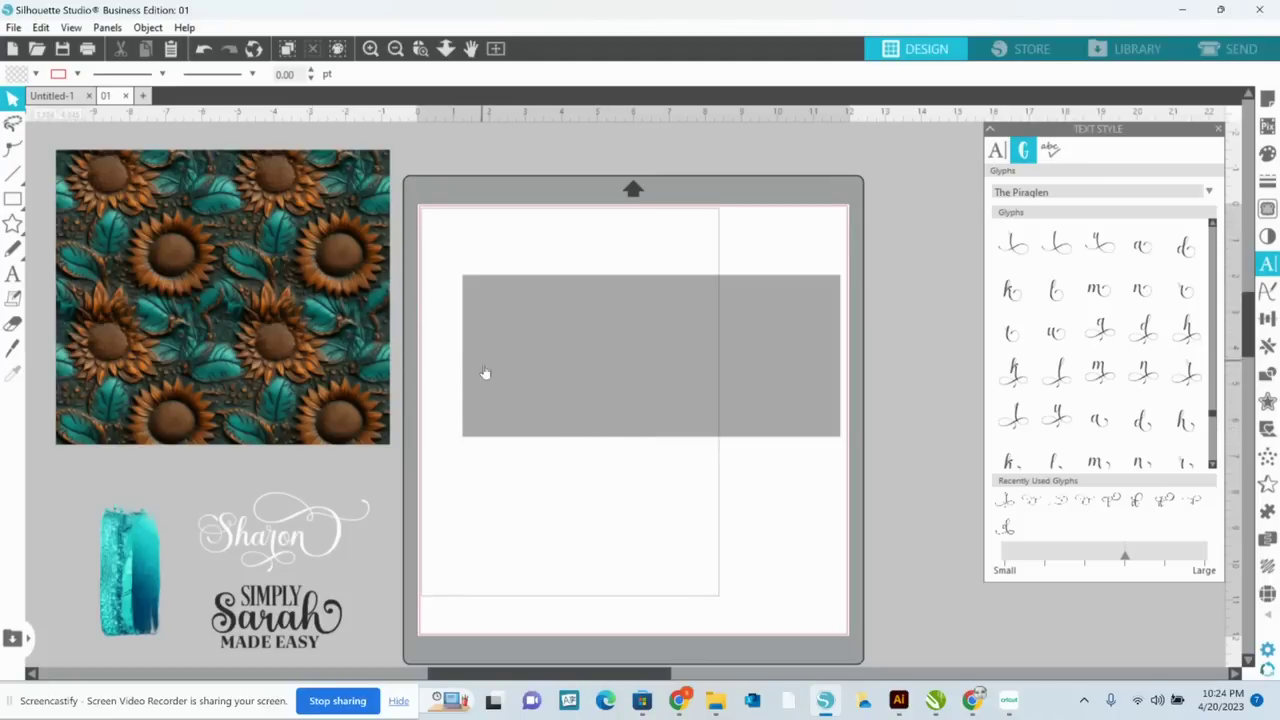
Scale the sunflower image proportionally to 10.5 in wide and move it partly over the grey rectangle
left_click(270, 295)
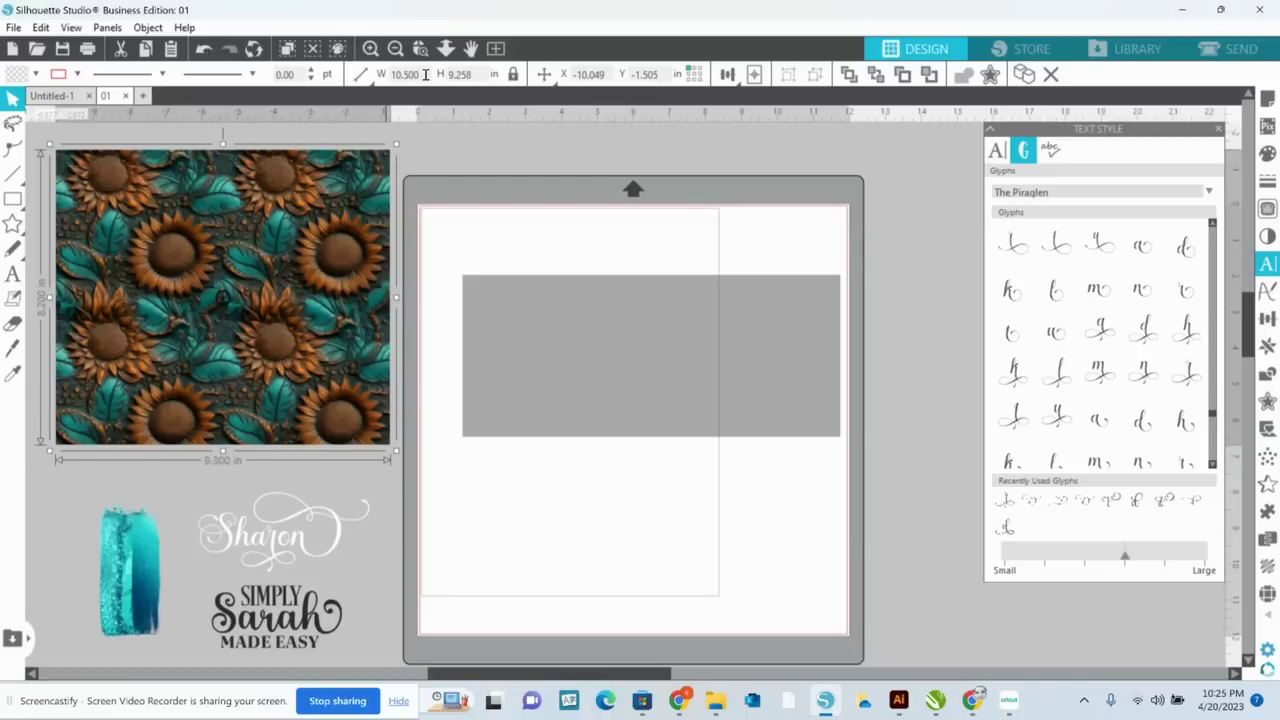
key("Return")
left_click_drag(166, 251, 420, 272)
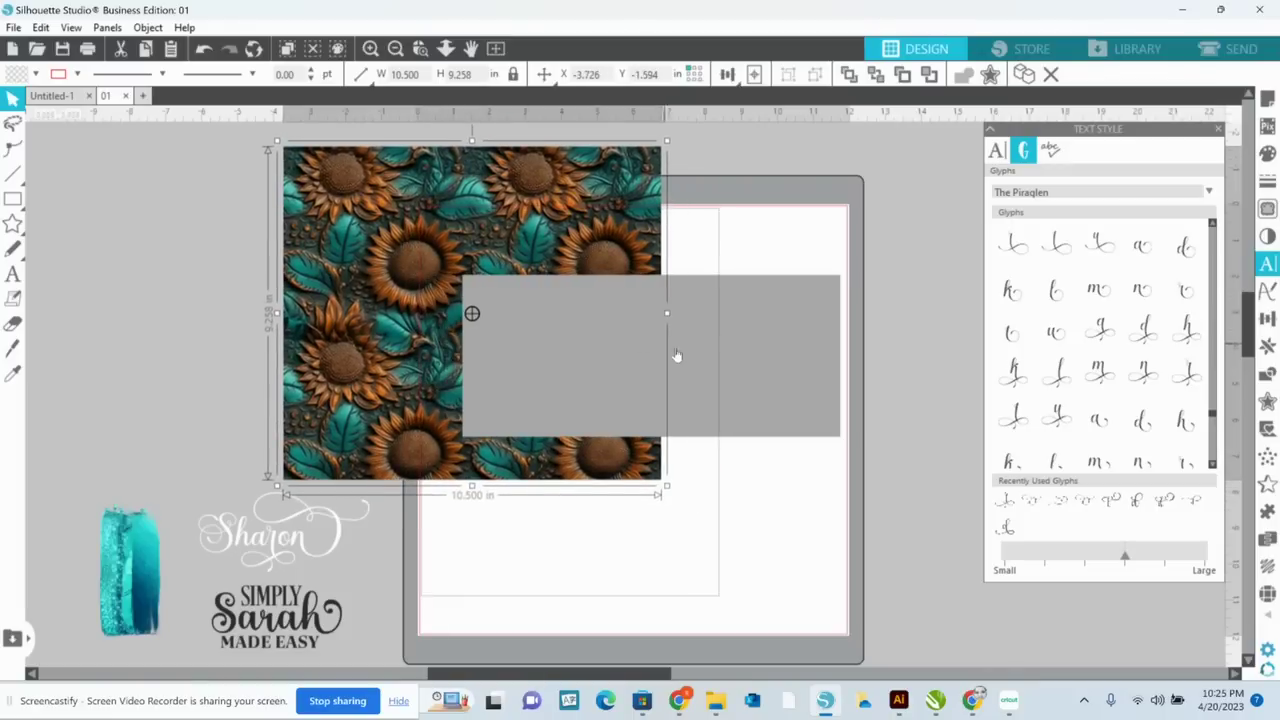
Send the grey rectangle to the back and place it behind the sunflower image as a size guide, with its right end sticking out
left_click(690, 350)
right_click(691, 342)
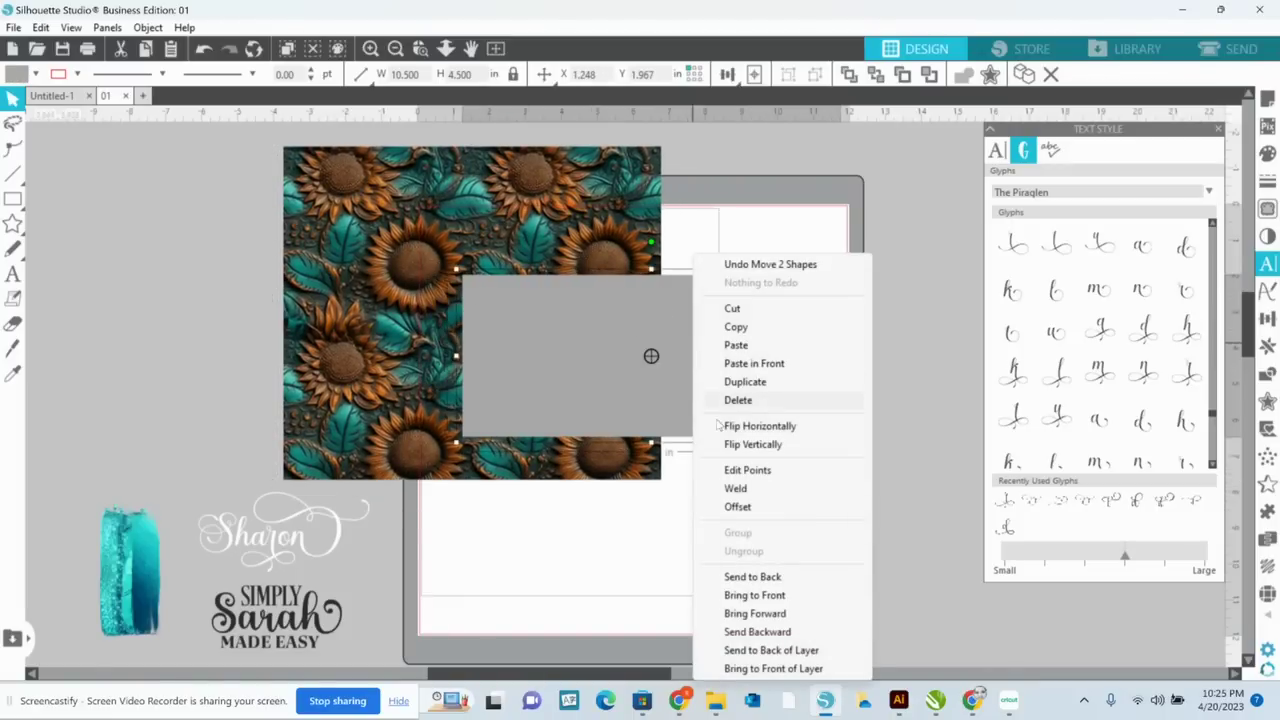
left_click(742, 577)
left_click_drag(730, 392, 569, 311)
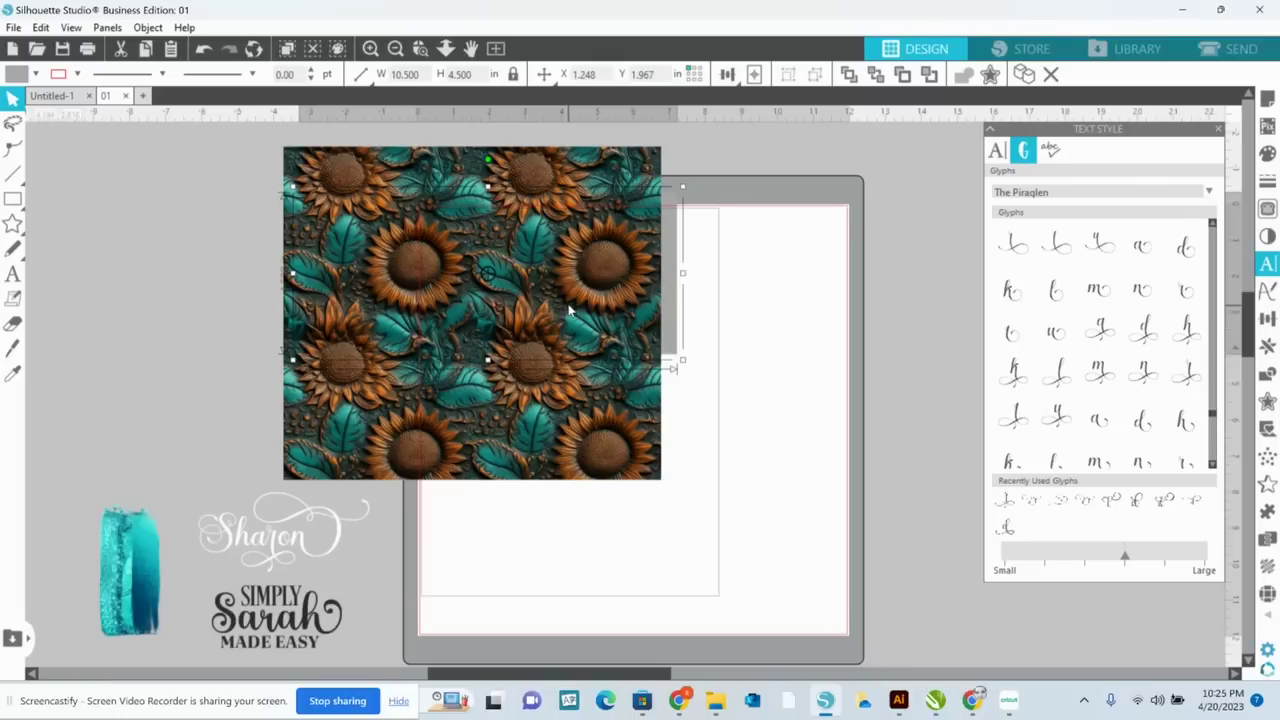
mouse_move(568, 311)
left_mouse_down()
mouse_move(570, 298)
mouse_move(569, 334)
left_mouse_up()
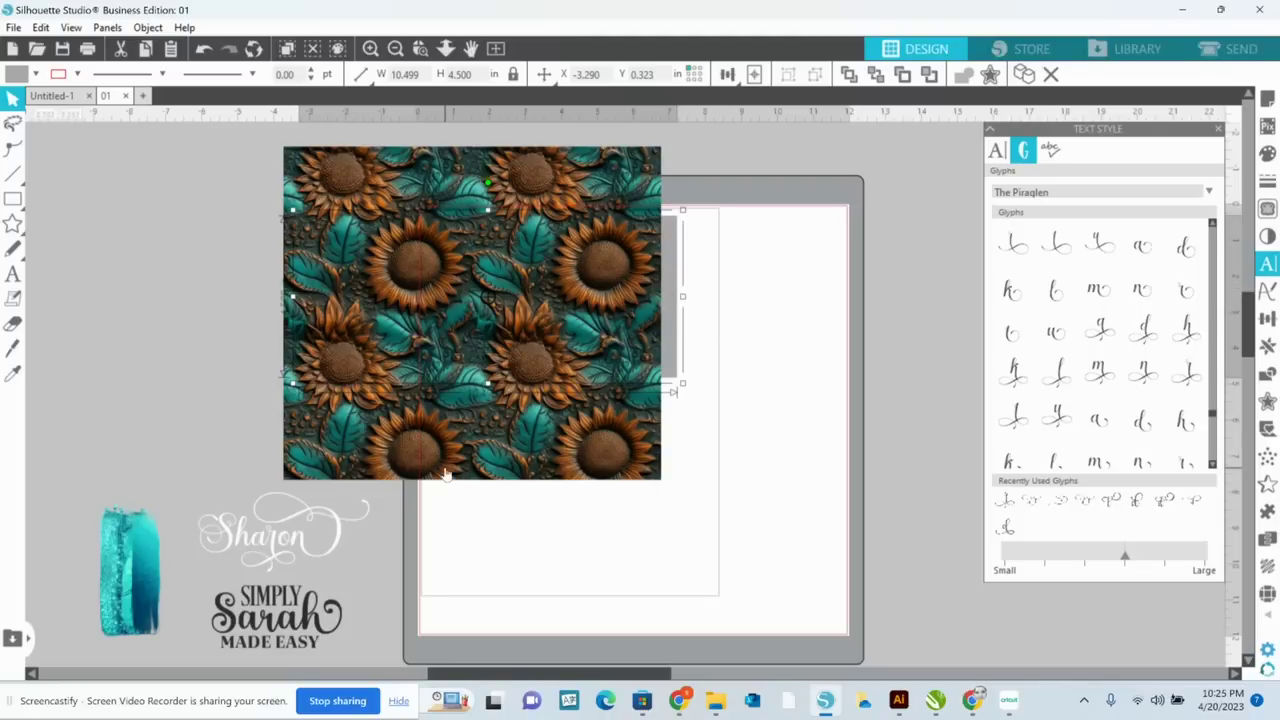
left_click_drag(674, 292, 679, 263)
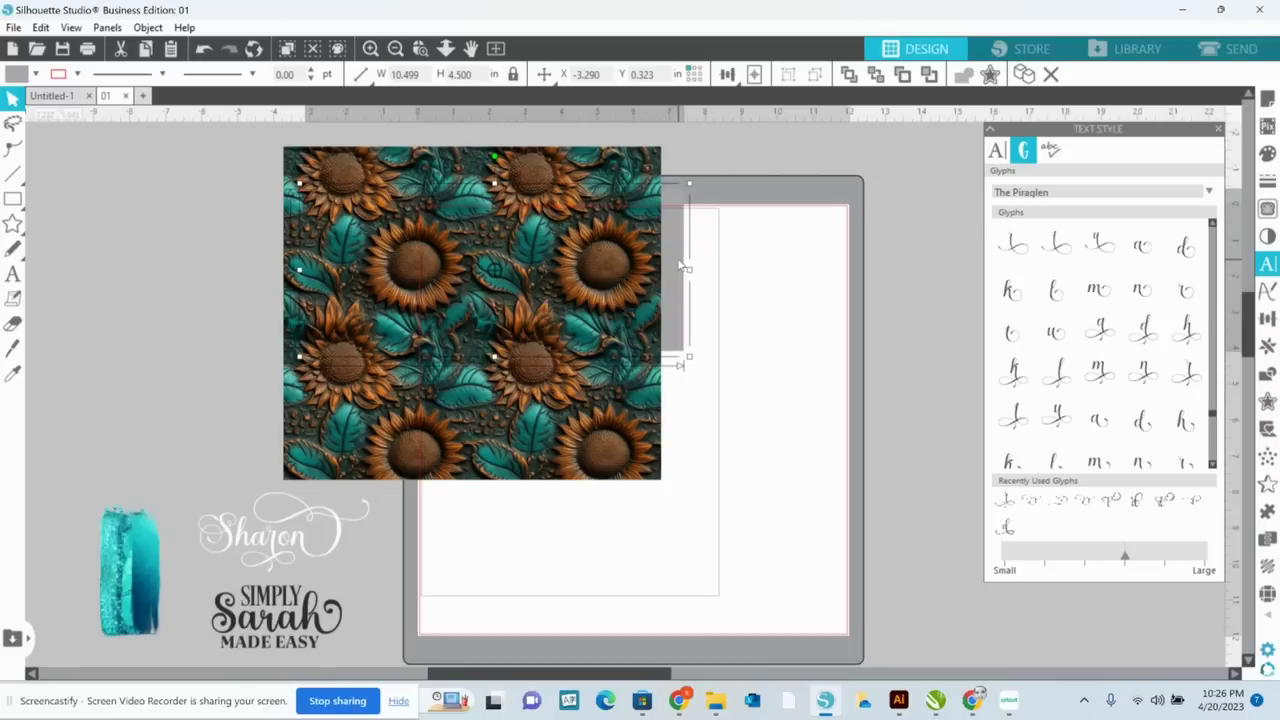
left_click_drag(679, 264, 679, 280)
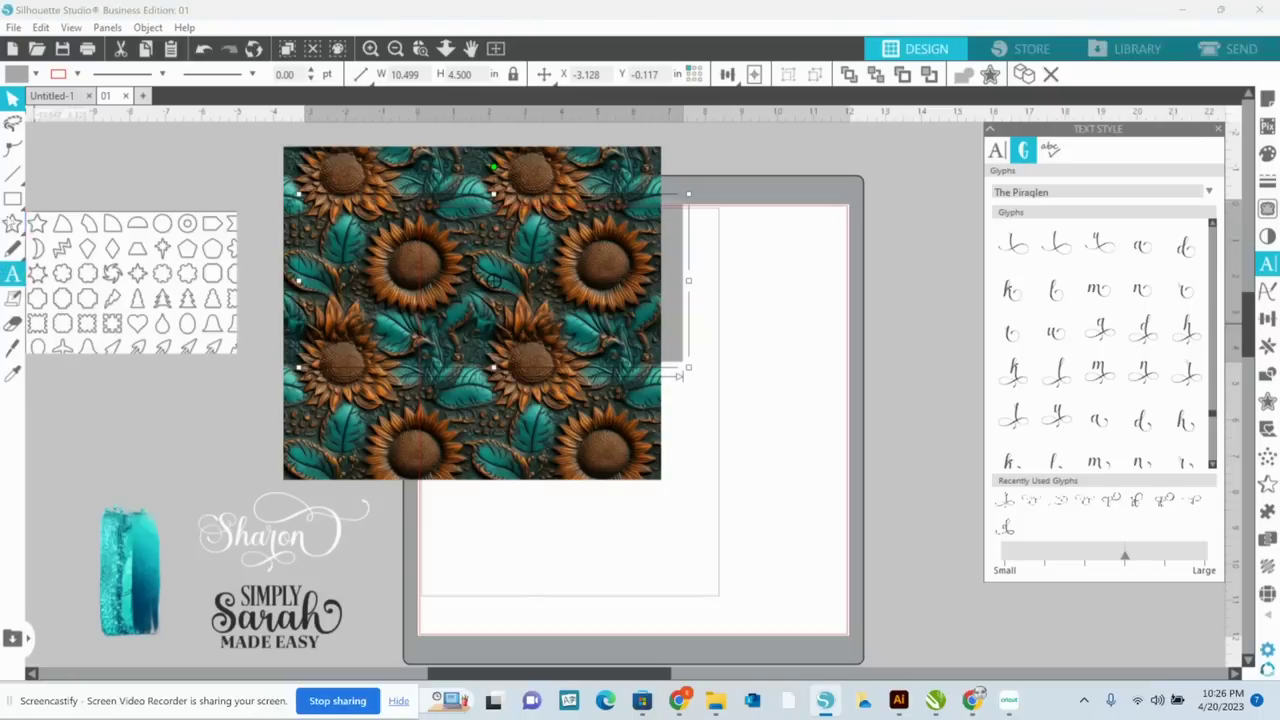
Draw a rectangle about 10.7 by 2.6 in and place it over the sunflower image, directly below the grey guide's lower edge
left_click(11, 200)
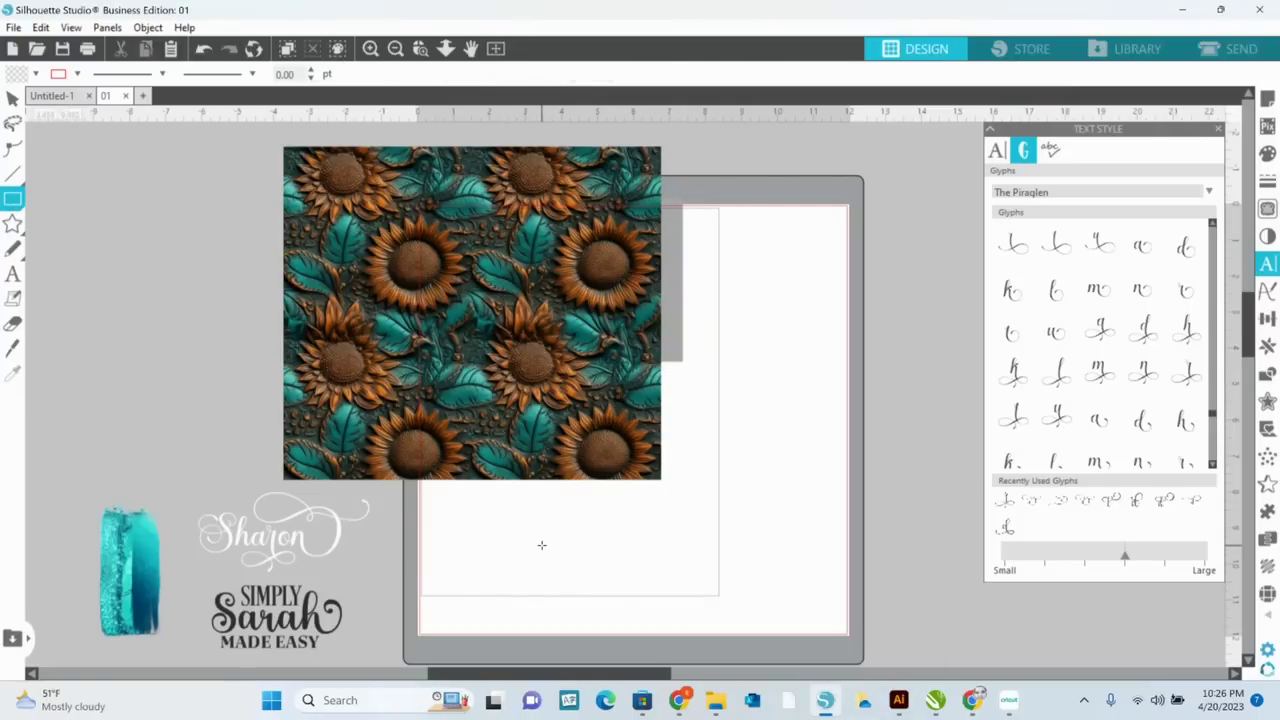
left_click_drag(541, 545, 933, 645)
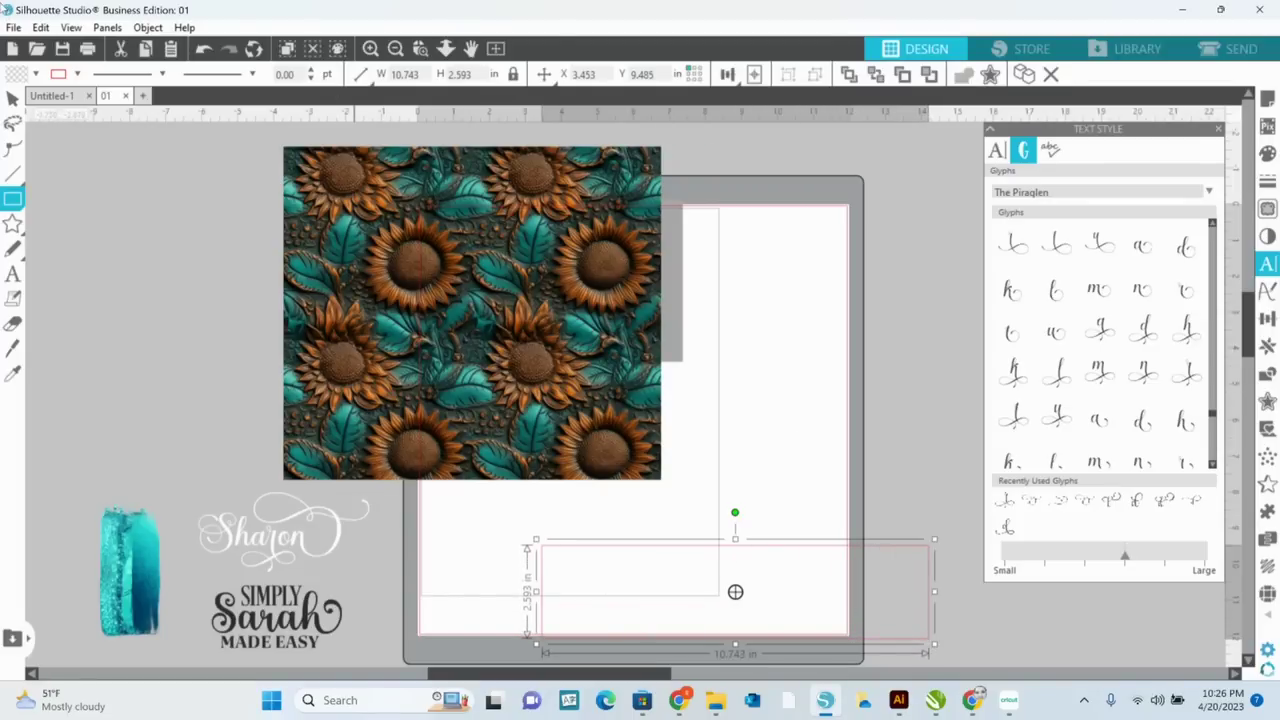
left_click(12, 97)
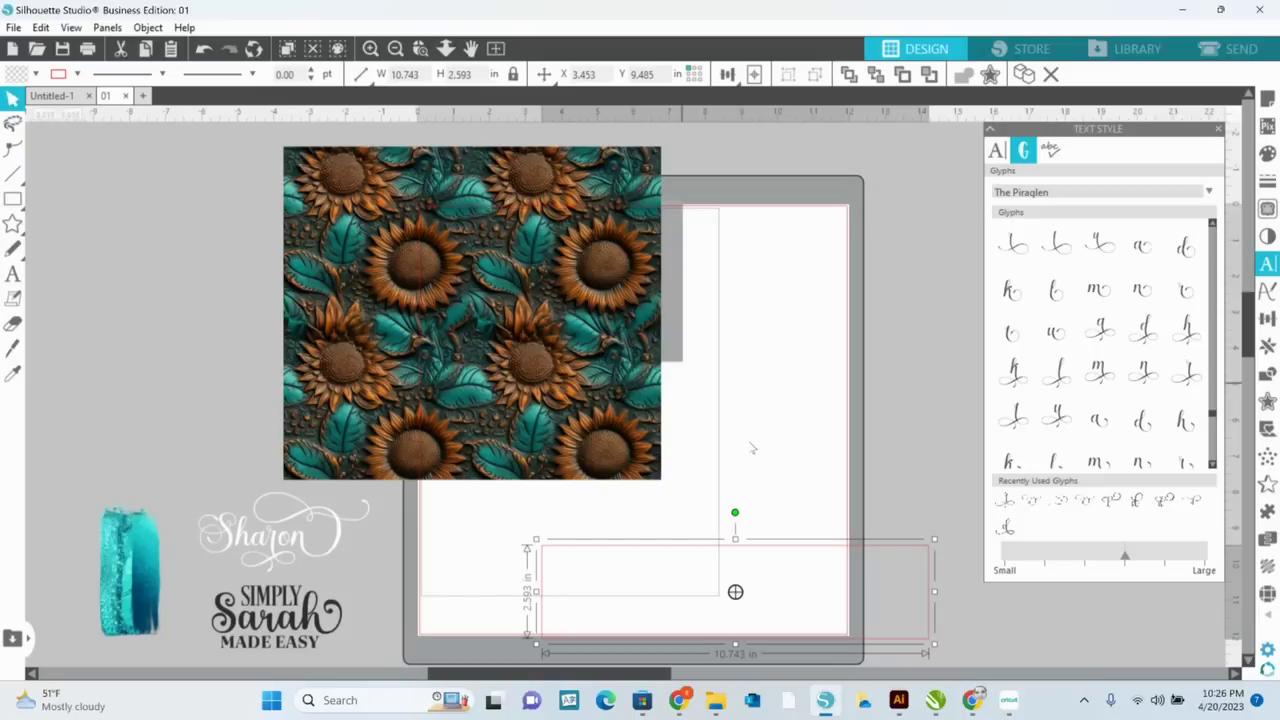
left_click_drag(852, 542, 594, 369)
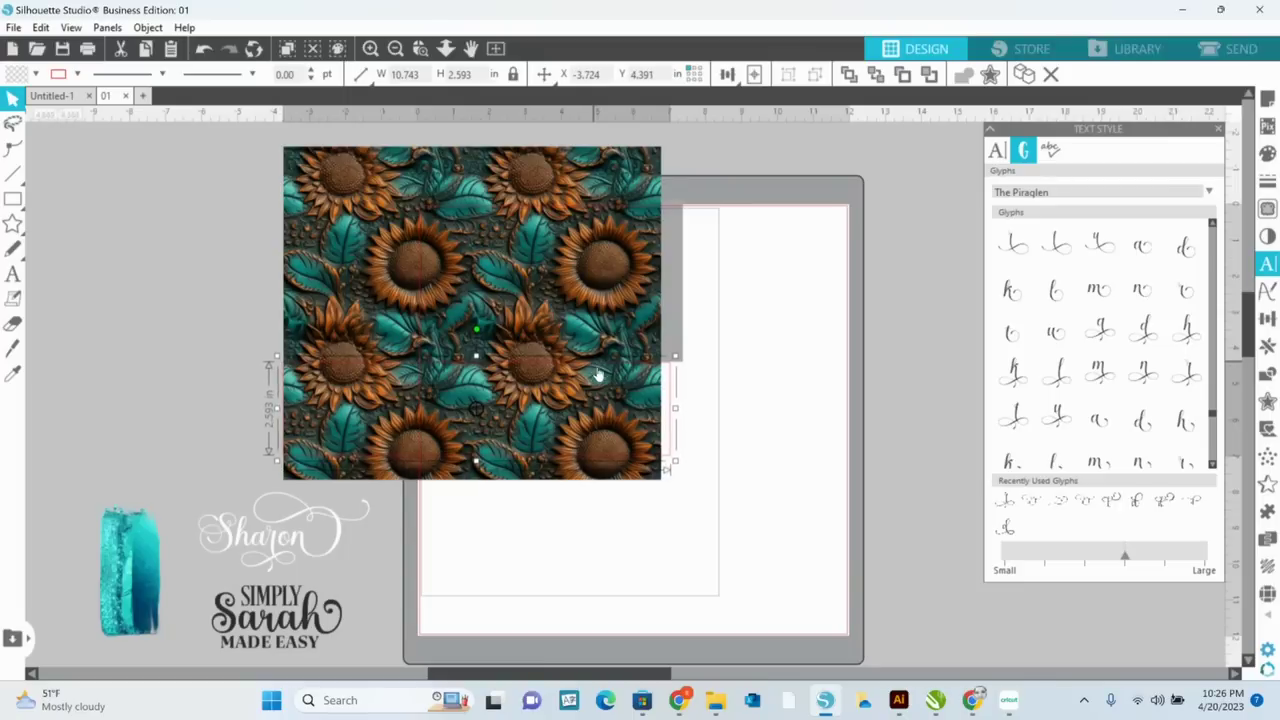
Enlarge the cutting rectangle to about 12.1 by 3.5 in and nudge it left so it covers the image's whole lower strip
left_click_drag(674, 408, 723, 408)
key("Left")
key("Left")
key("Left")
key("Left")
key("Left")
key("Left")
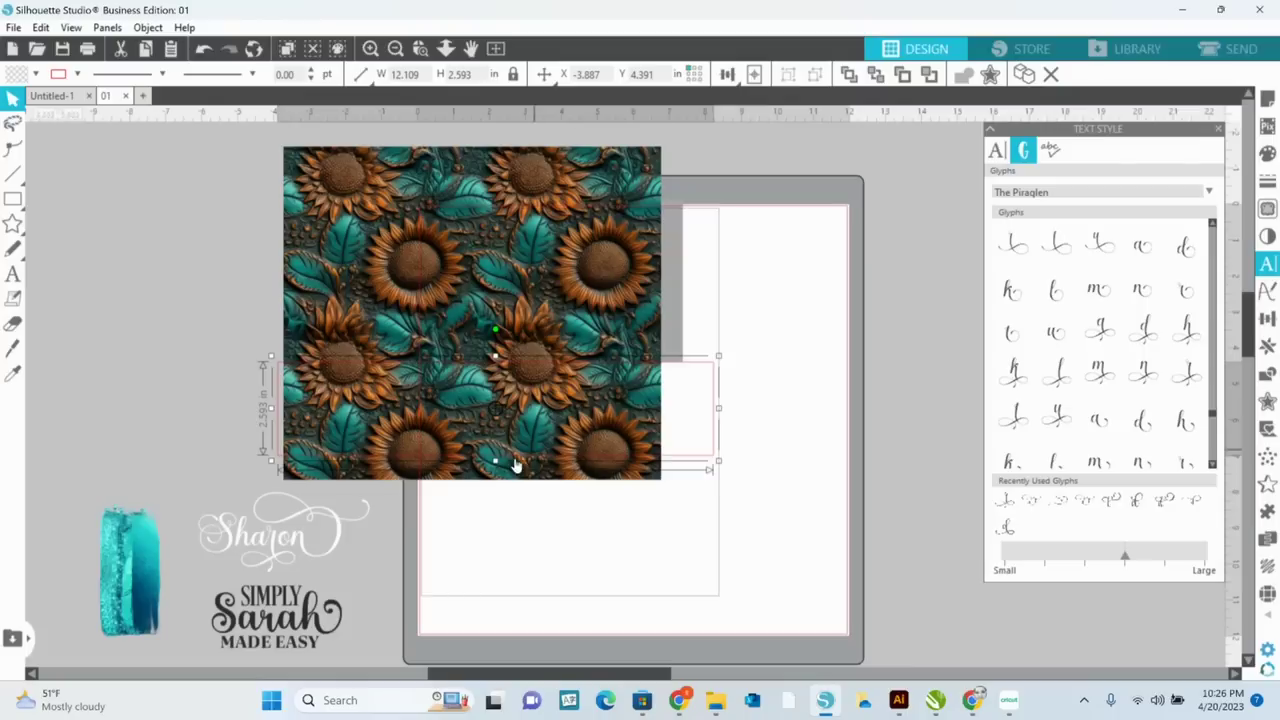
left_click_drag(494, 460, 494, 493)
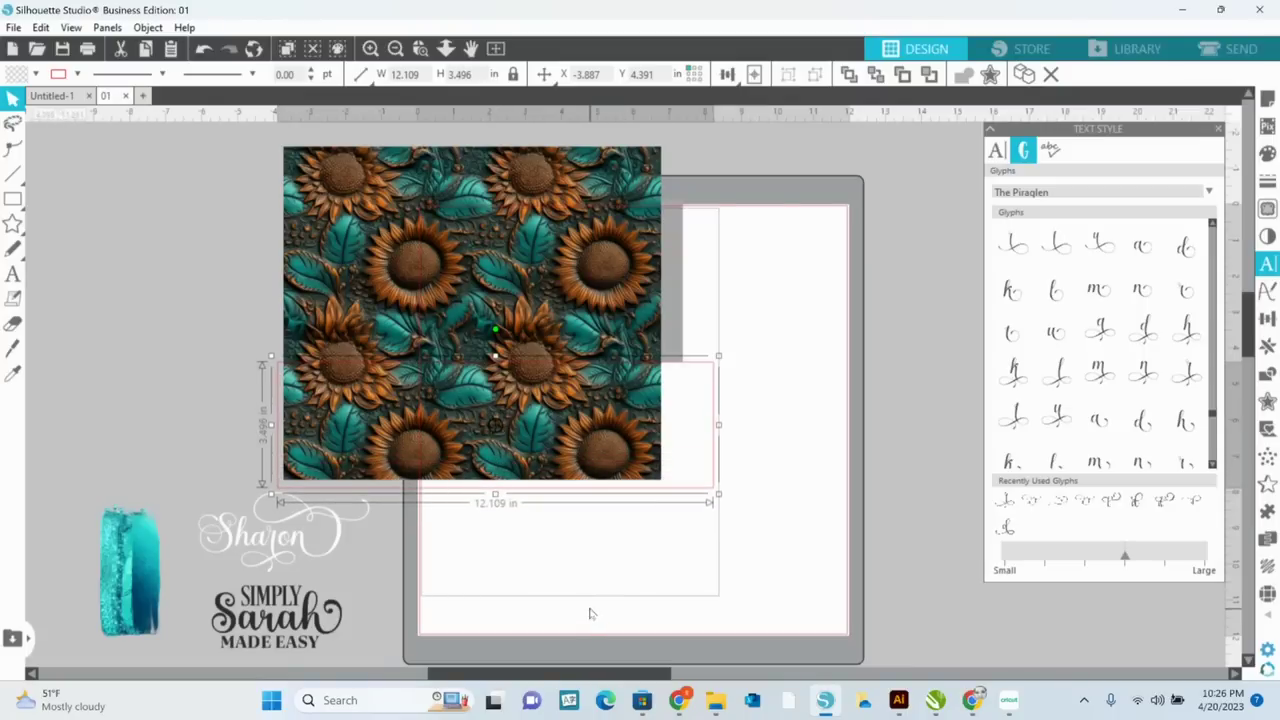
Subtract the cutting rectangle from the sunflower image to trim off its lower strip
left_click_drag(588, 612, 660, 383)
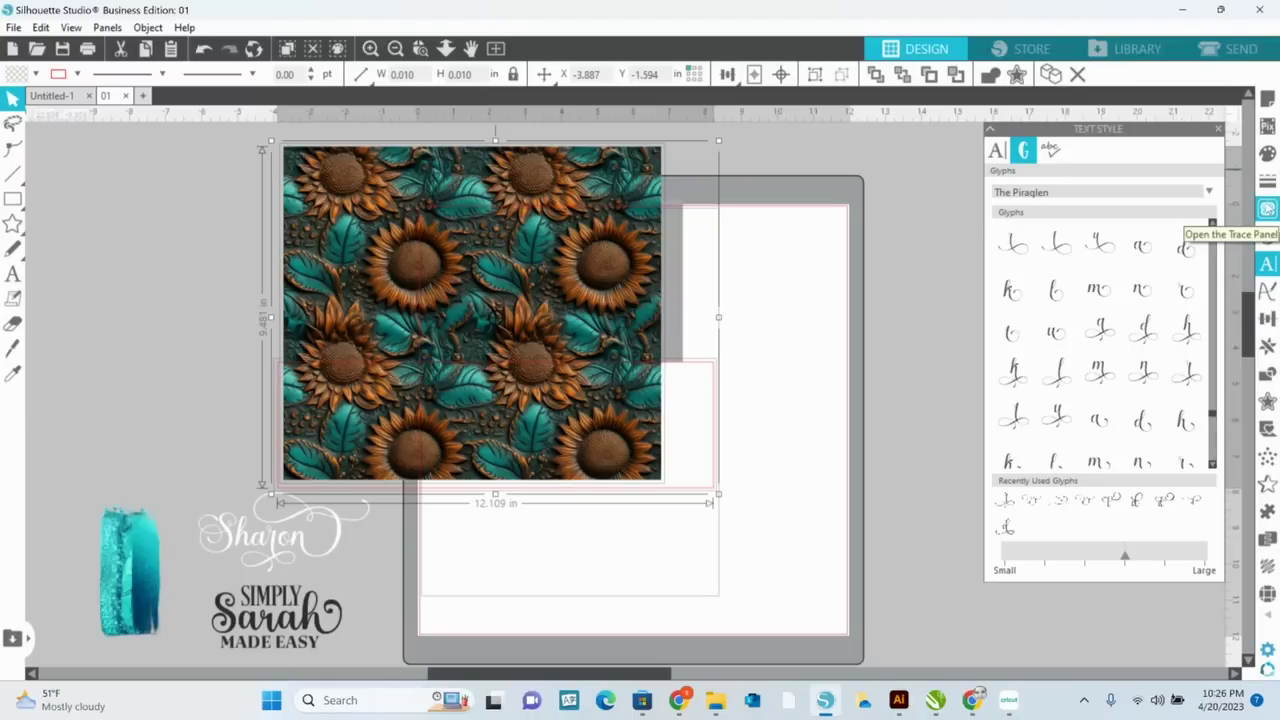
left_click(1263, 379)
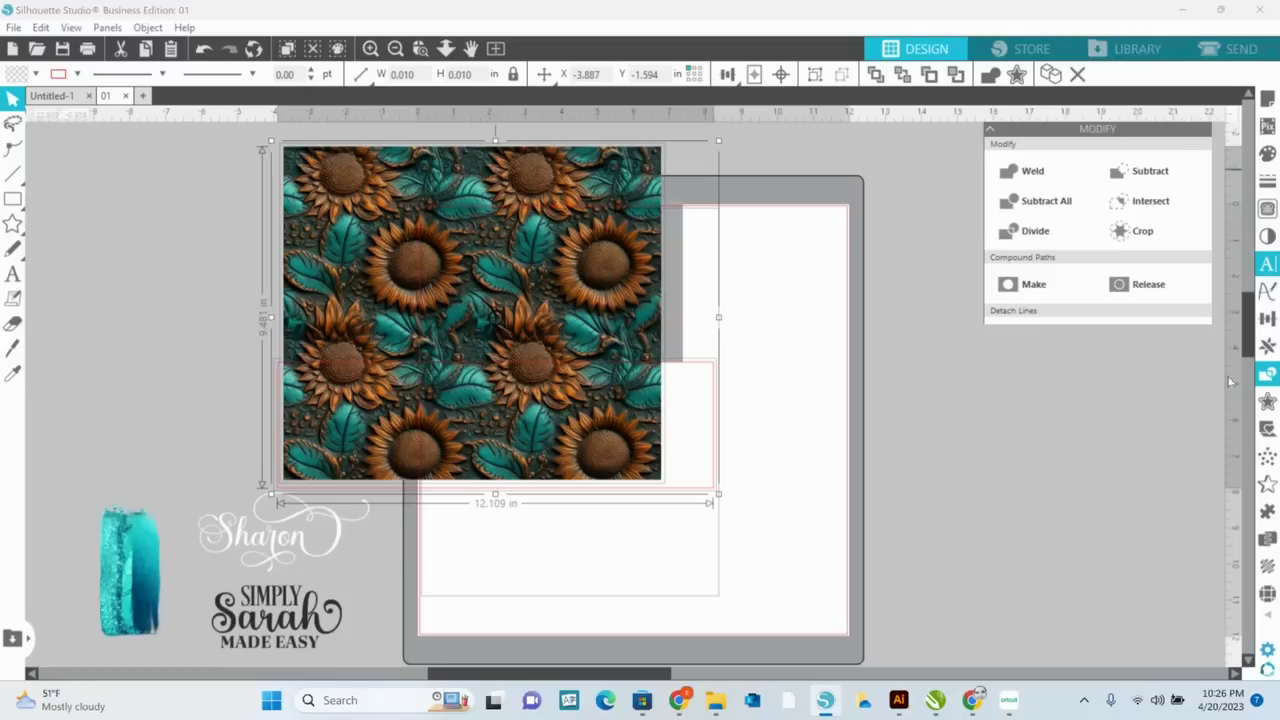
left_click(1140, 171)
Draw a second cutting rectangle about 11.7 by 2 in and move it above the sunflower image
left_click(12, 198)
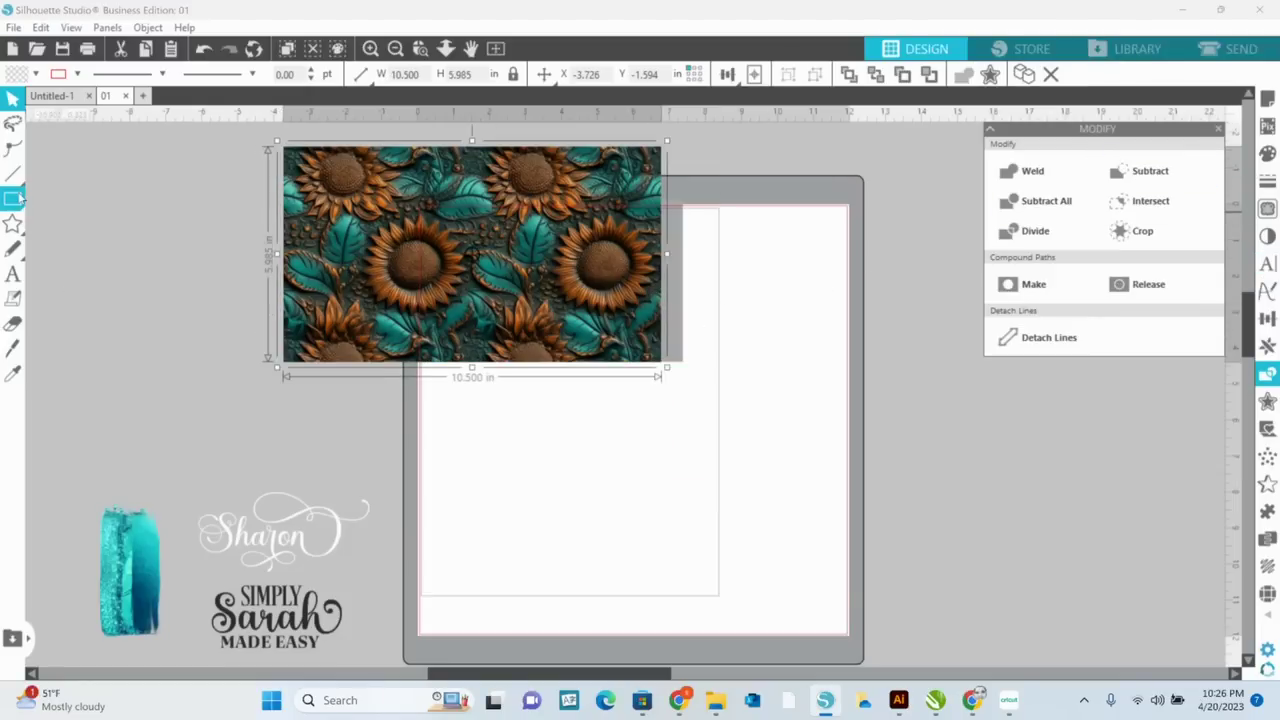
left_click_drag(432, 420, 848, 500)
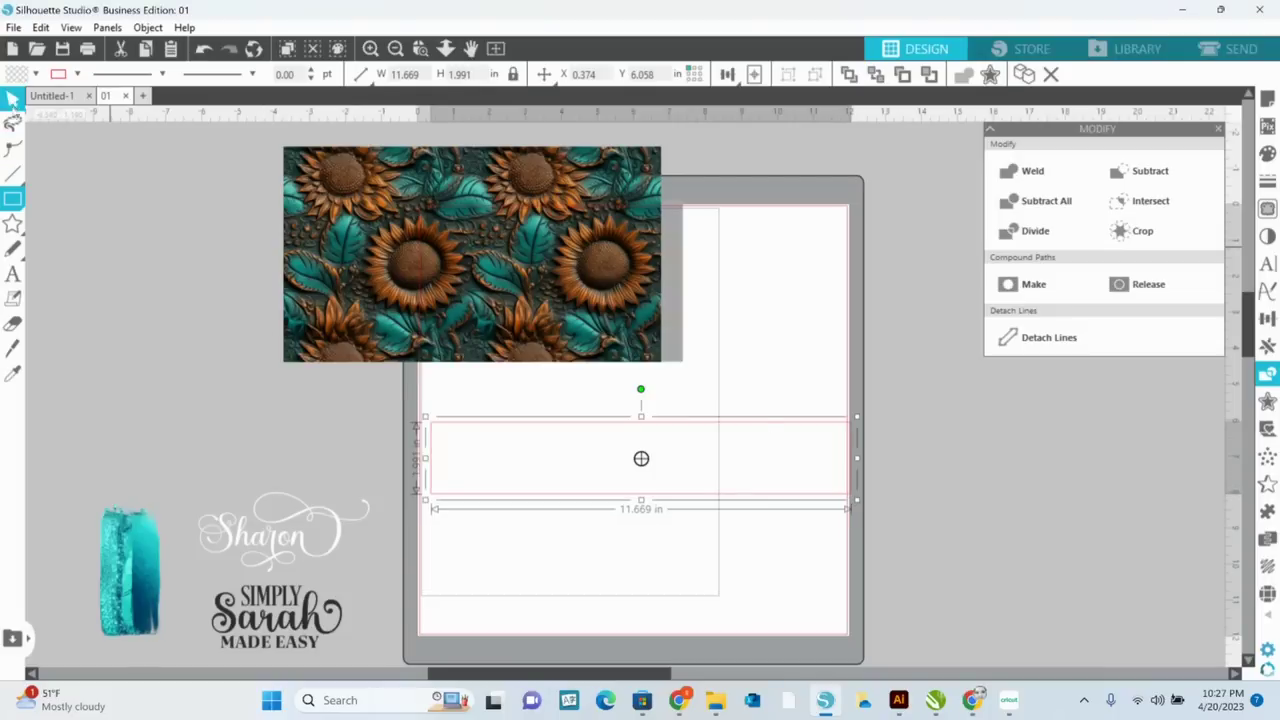
left_click(14, 99)
left_click_drag(507, 428, 293, 124)
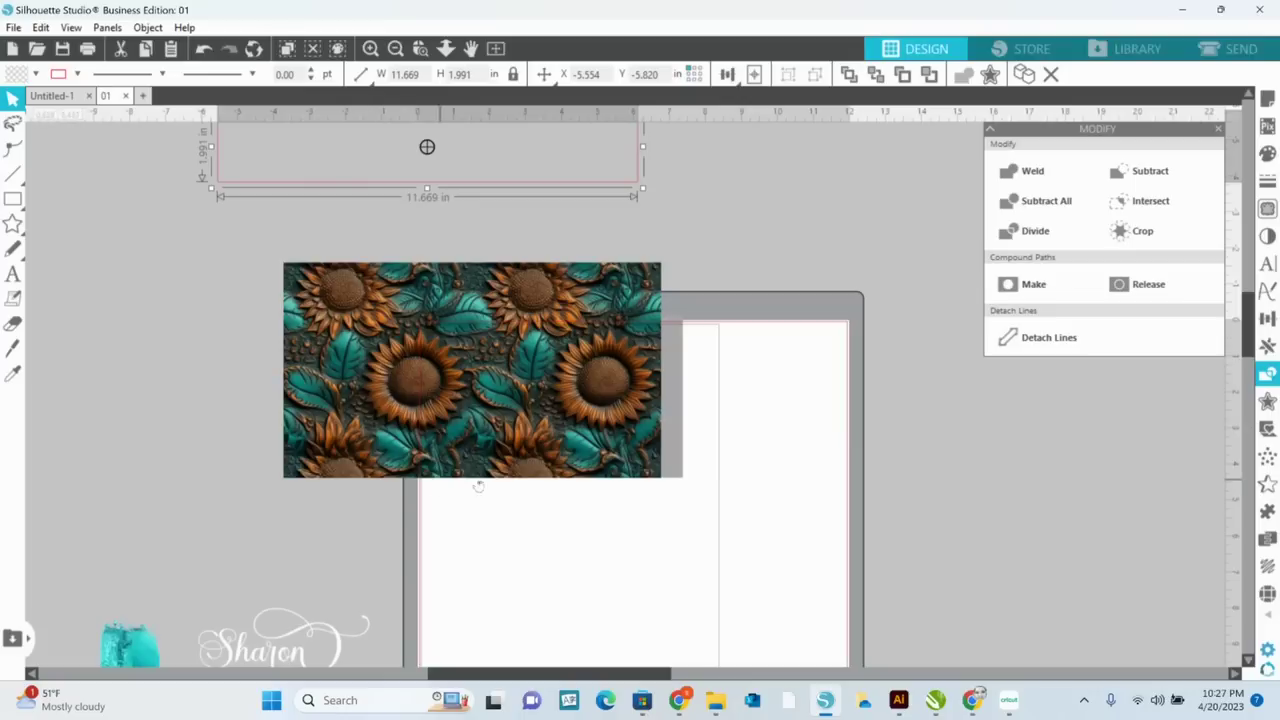
Move the sunflower image together with the grey guide down and slightly right, onto the mat
left_click(494, 380)
left_click_drag(494, 382, 555, 468)
left_click(771, 449)
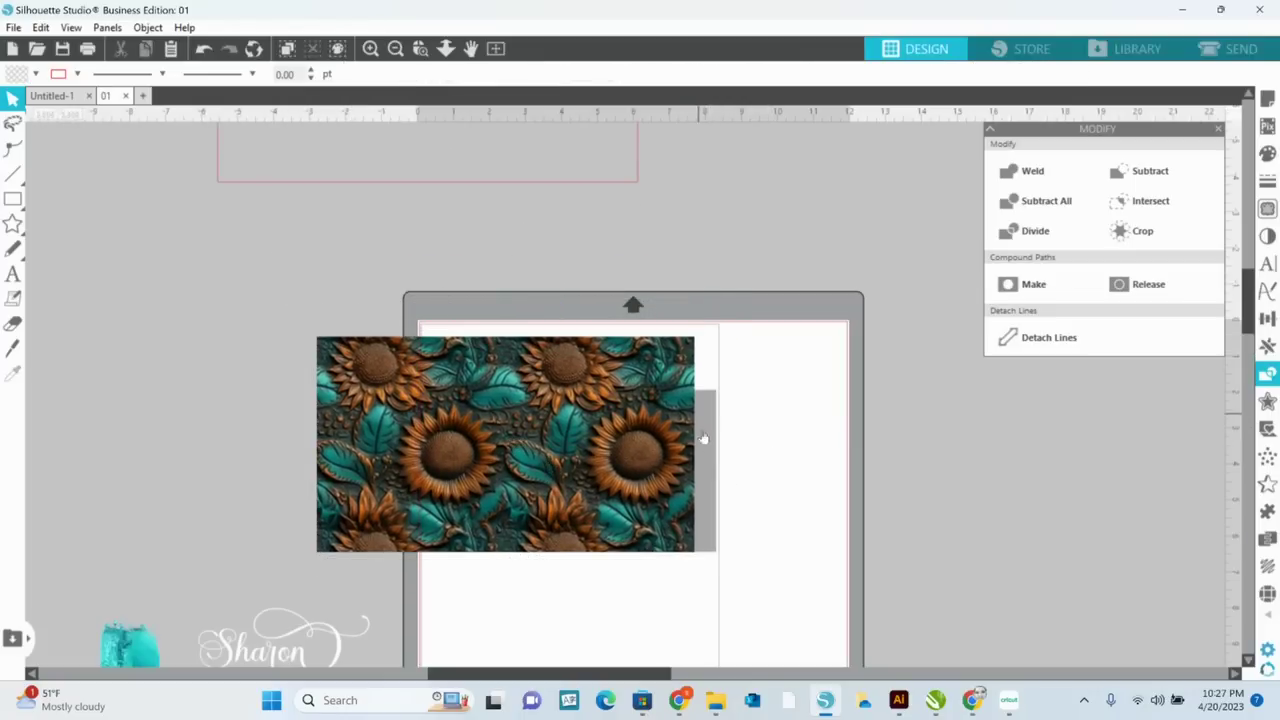
Align the second cutting rectangle with the grey guide's upper edge and subtract it from the sunflower image
left_click_drag(515, 187, 601, 398)
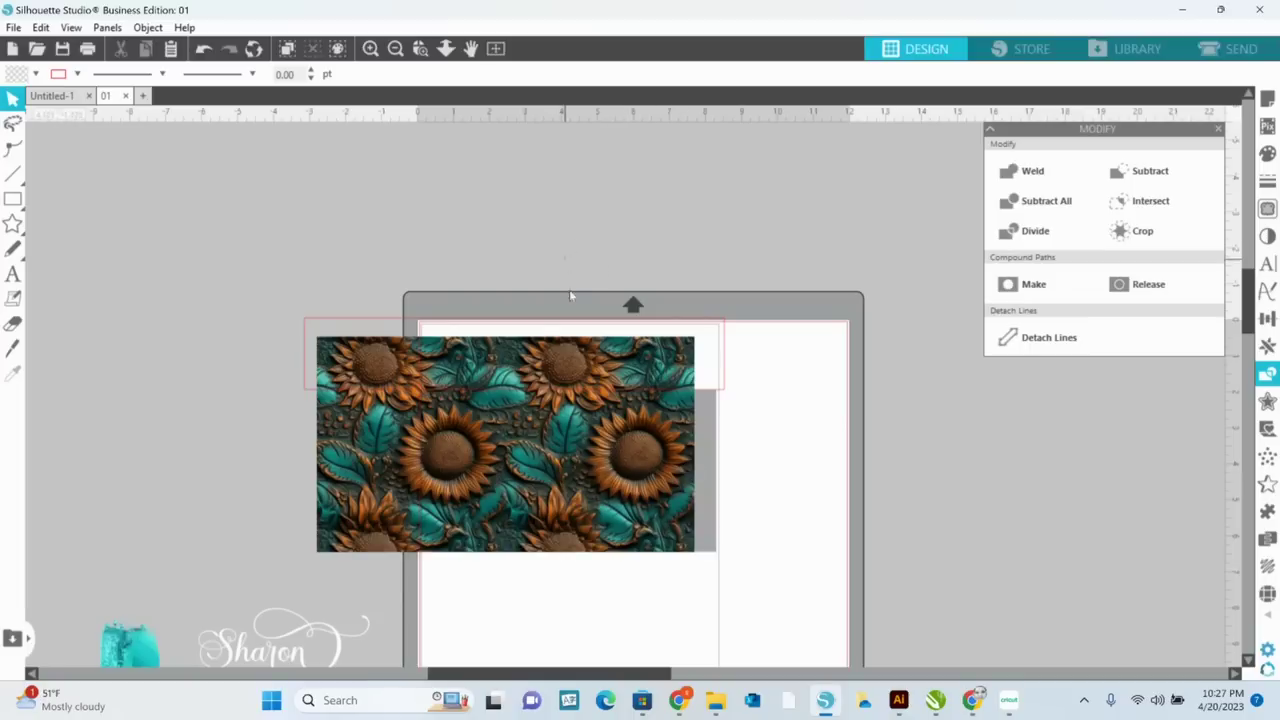
left_click(579, 333)
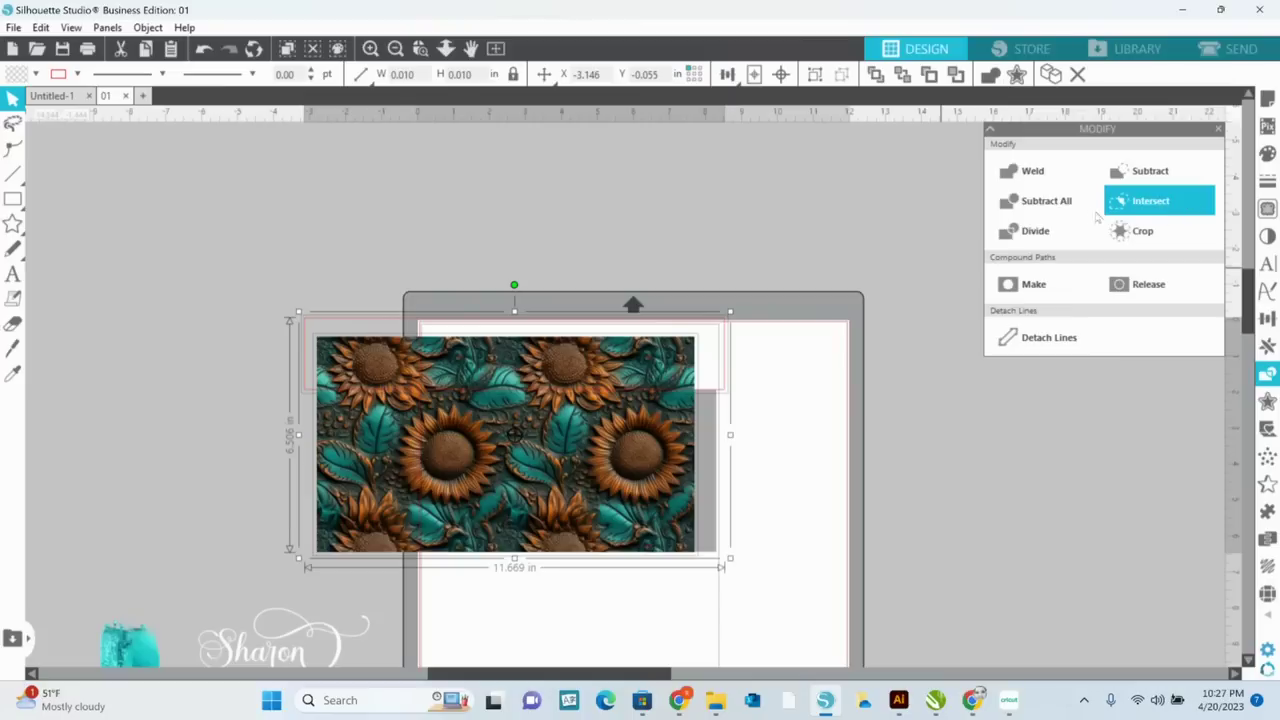
left_click(1140, 178)
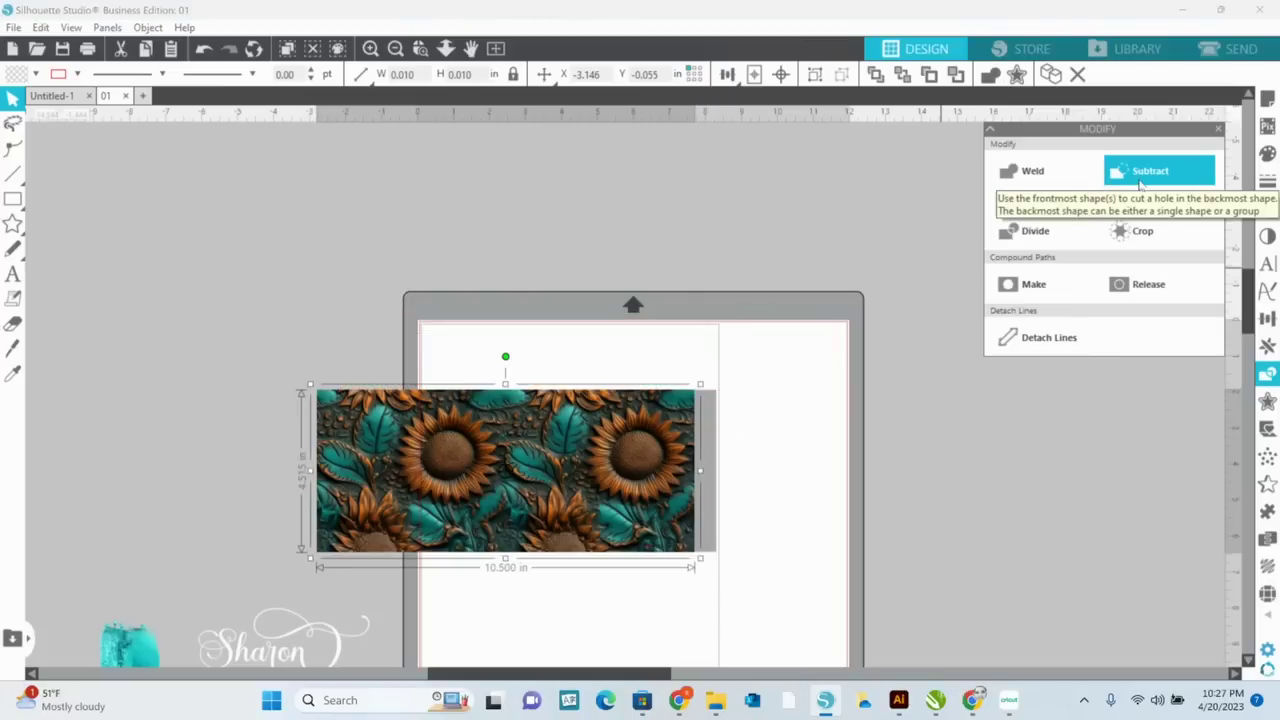
Pull the grey guide rectangle out to the right from behind the trimmed sunflower image
left_click(837, 517)
left_click_drag(706, 477, 968, 460)
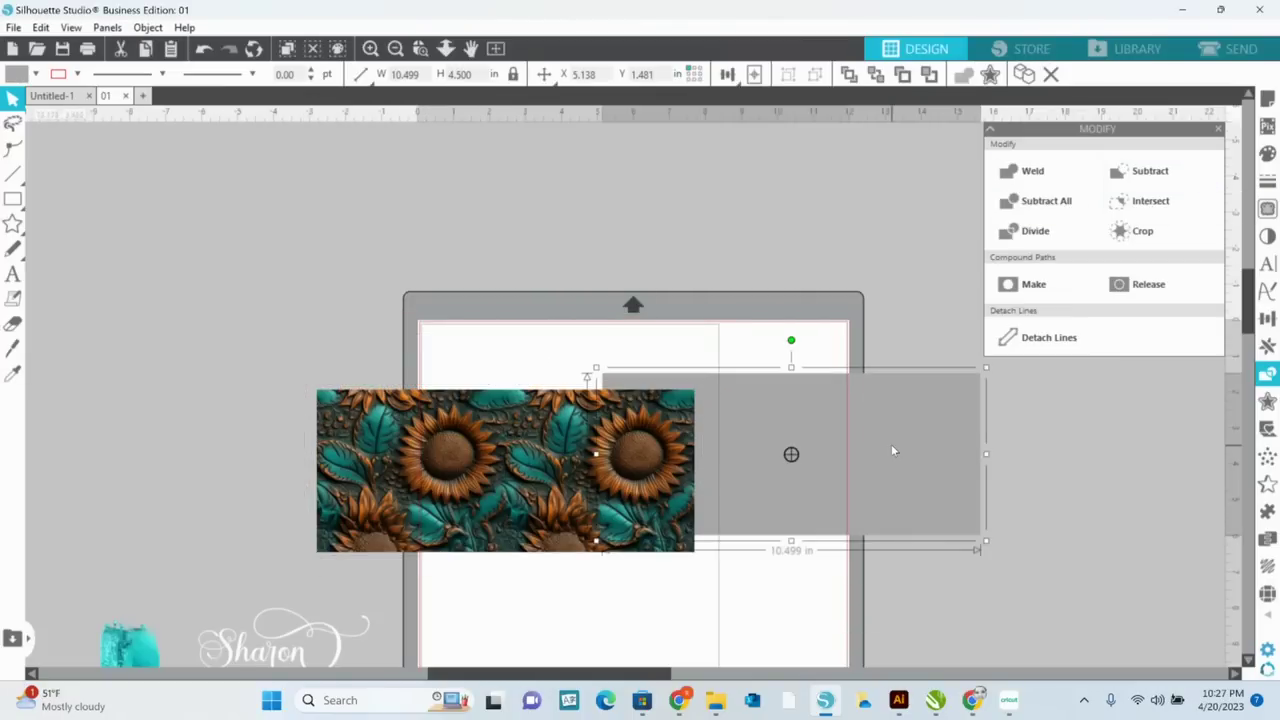
Delete the grey guide rectangle and move the sunflower panel up so it overlaps the mat's upper-left corner
key("Delete")
left_click(548, 491)
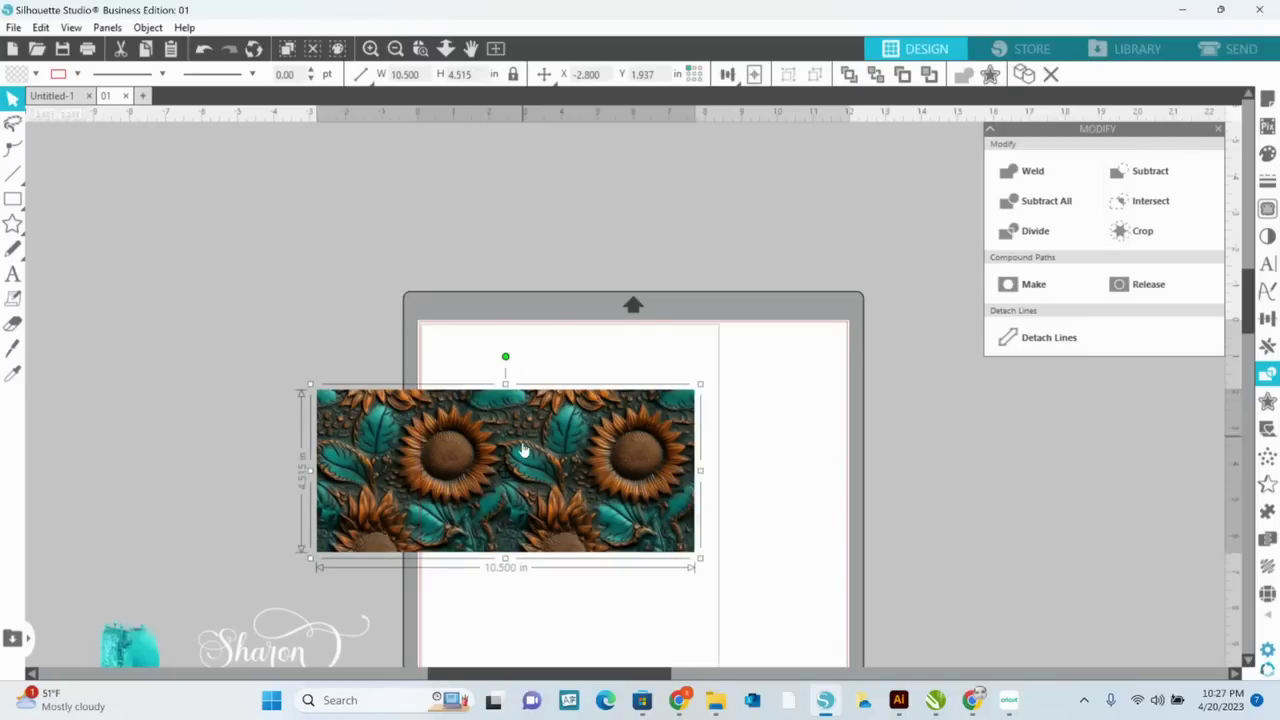
left_click_drag(522, 450, 643, 394)
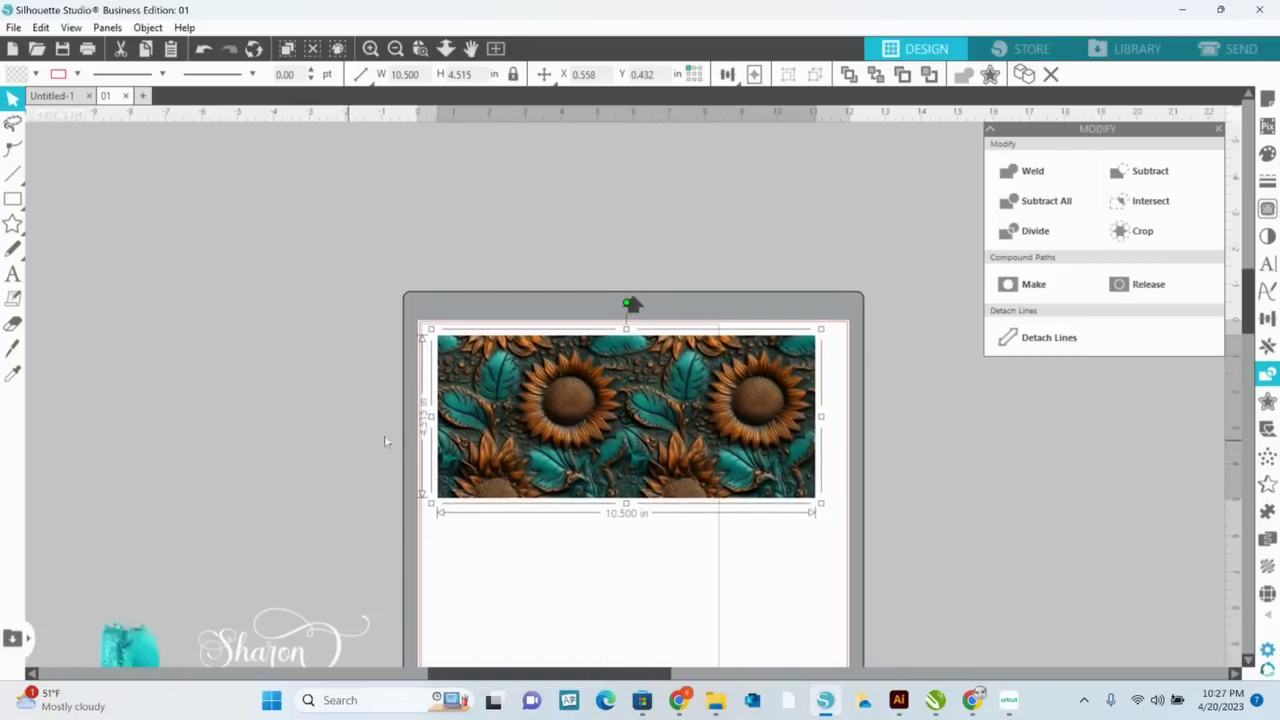
left_click_drag(574, 426, 538, 360)
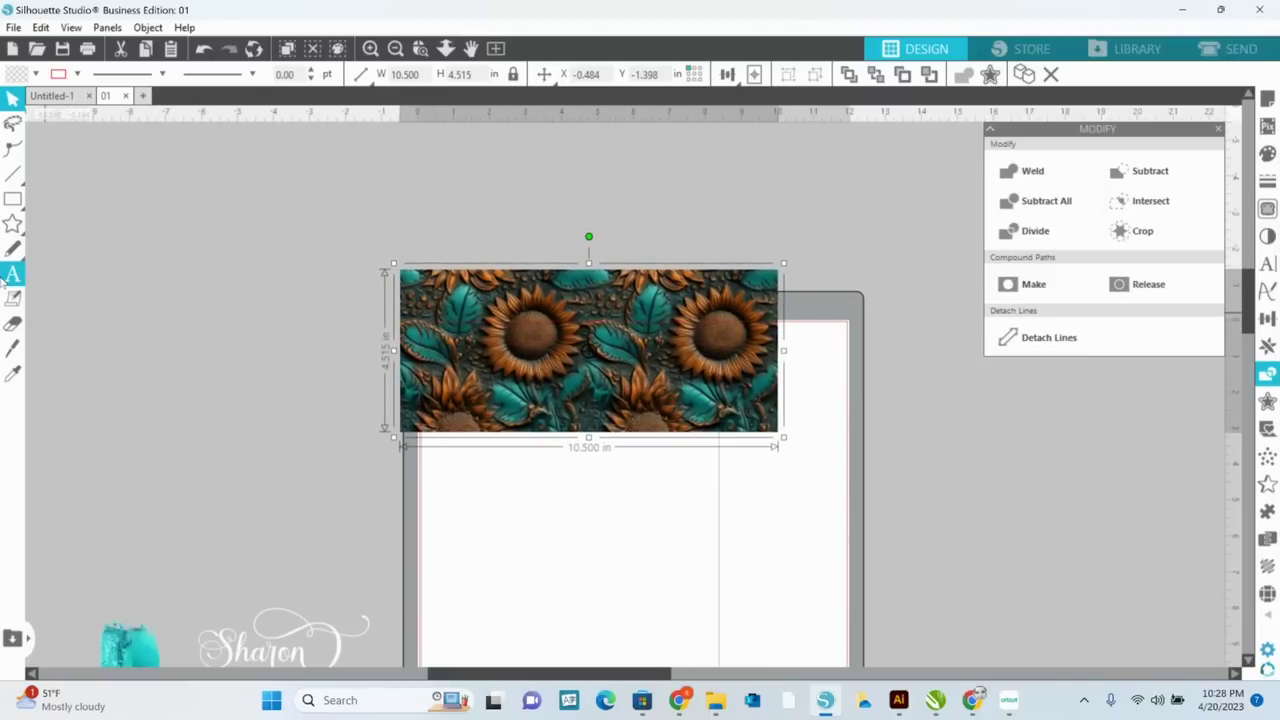
Draw a small rectangle about 1.3 in wide to the left of the mat and set its height to 1.62 in
mouse_move(21, 199)
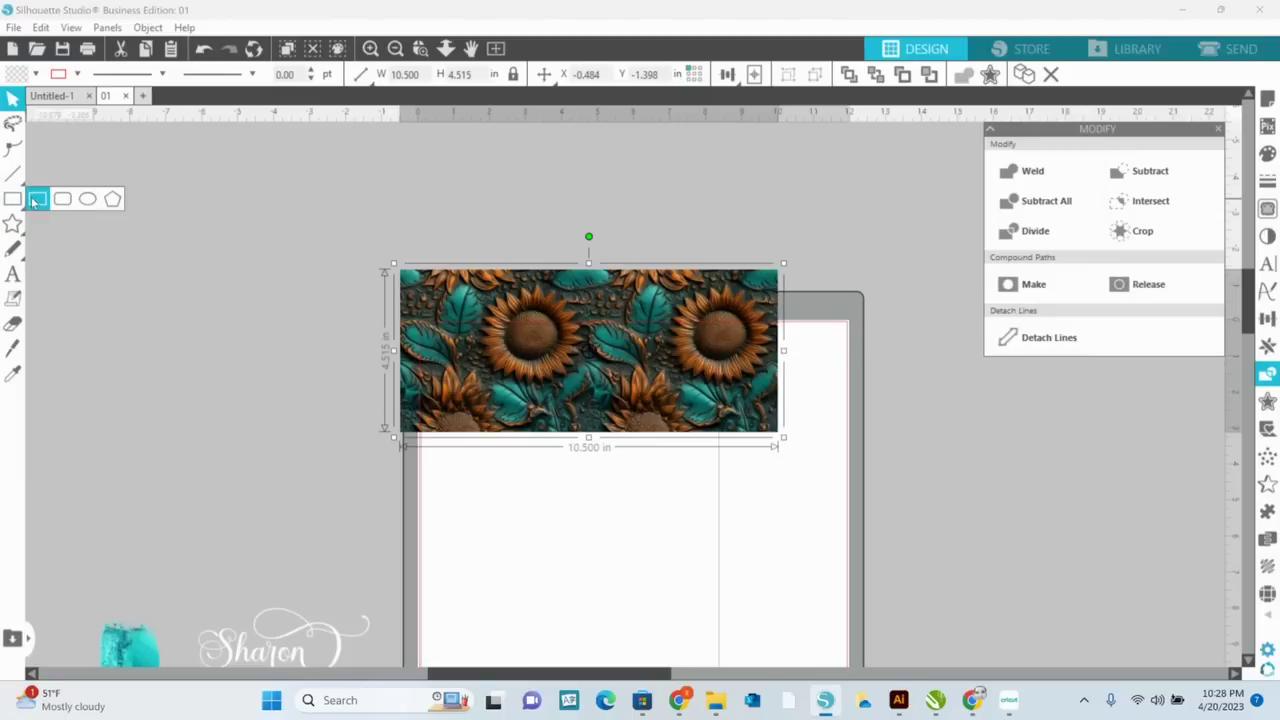
left_click(36, 200)
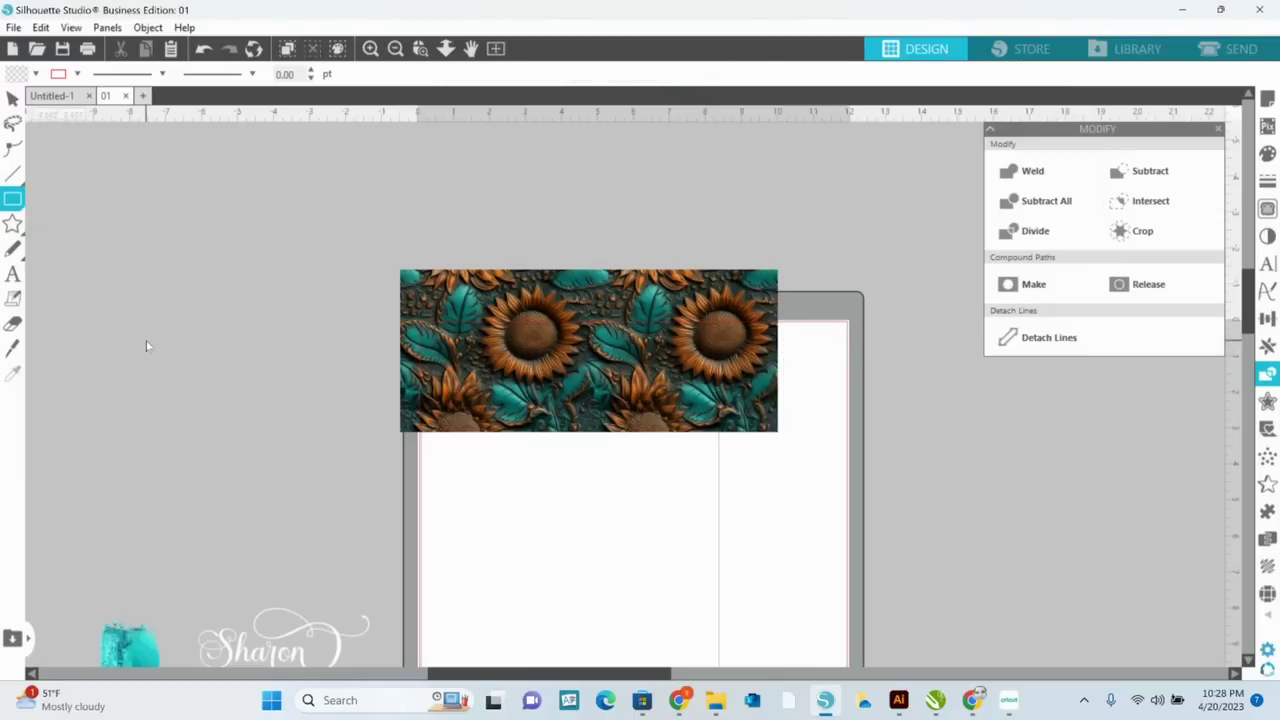
left_click_drag(182, 374, 194, 378)
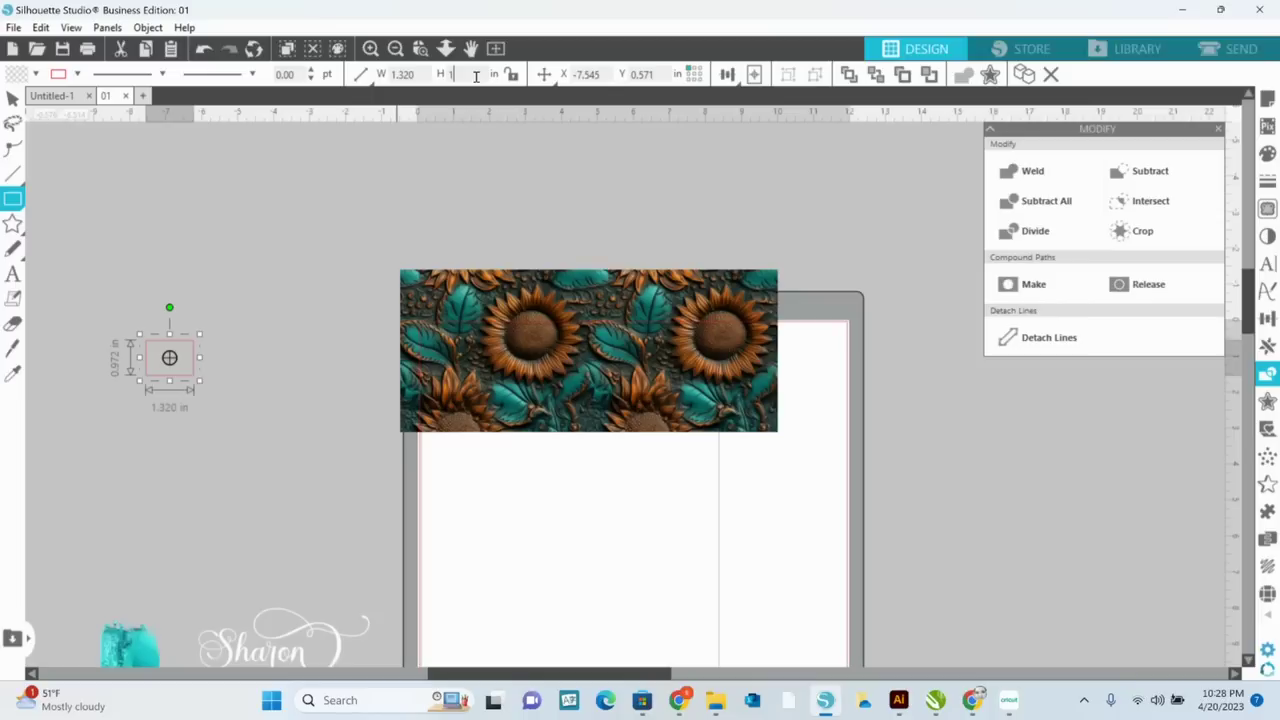
left_click(476, 76)
type("1.62")
key("Return")
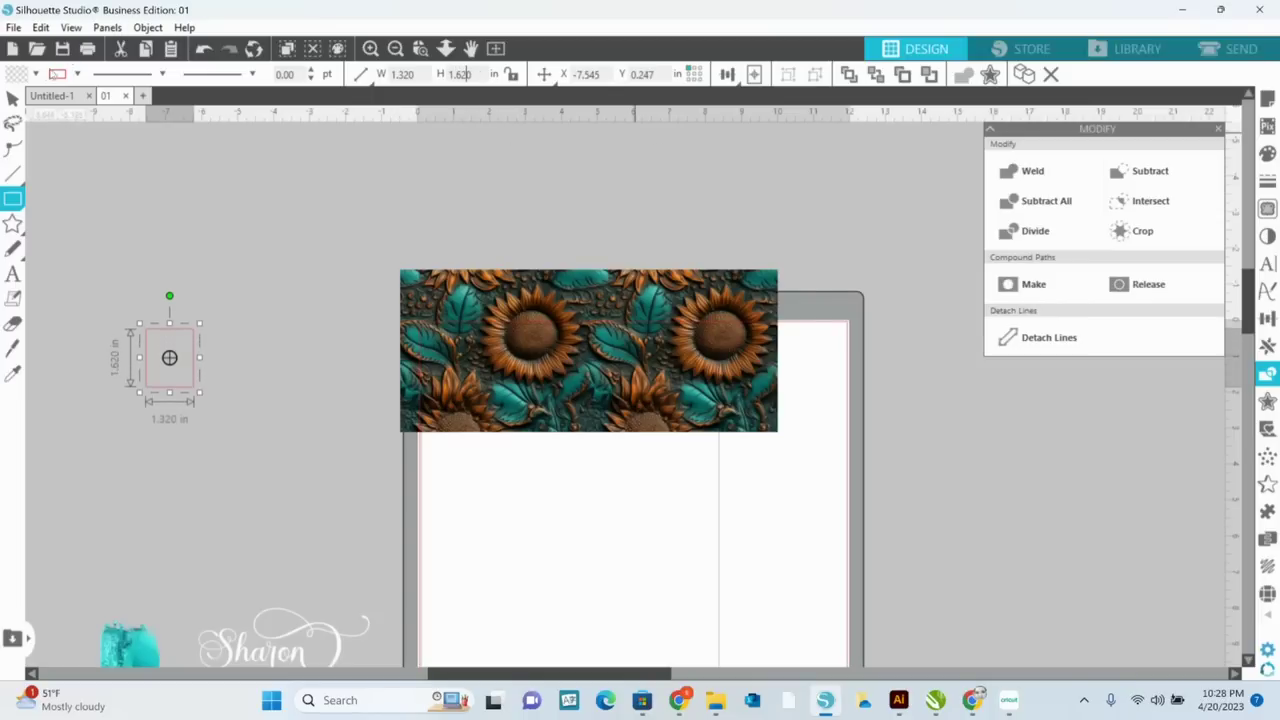
Fill the small rectangle with grey, remove its outline, and place it against the sunflower panel's right edge at the lower corner
left_click(35, 74)
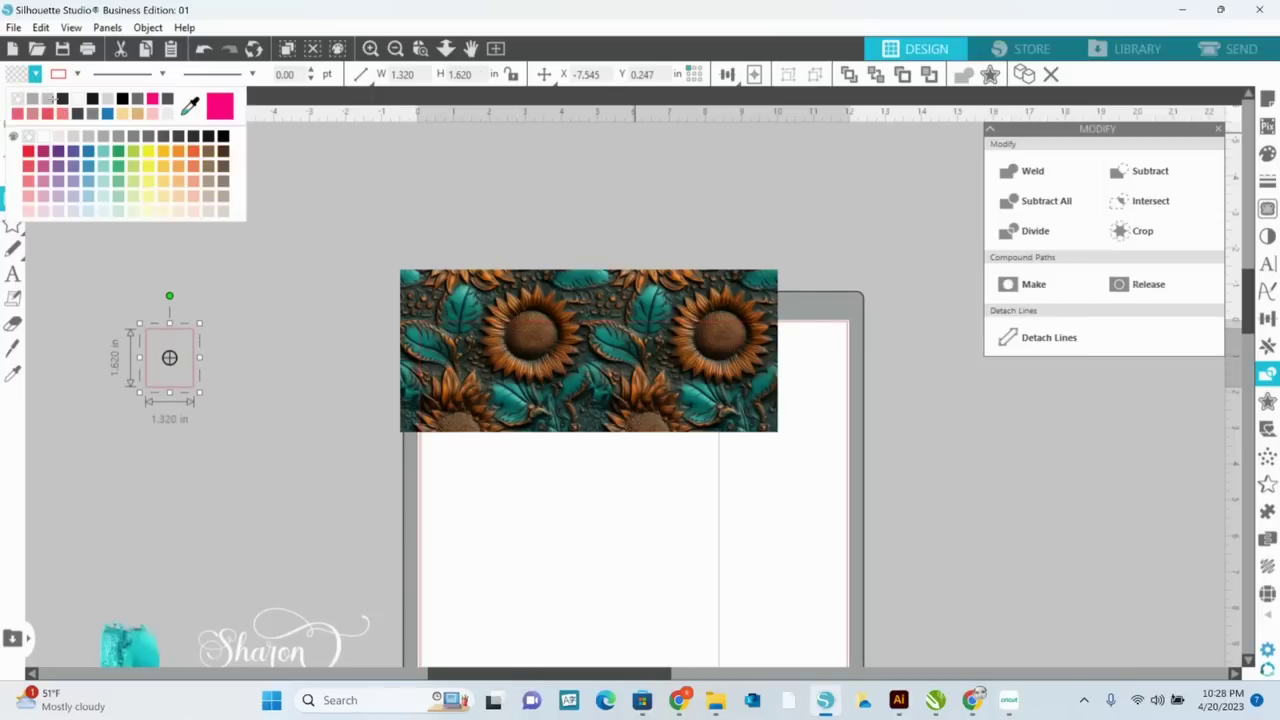
left_click(105, 137)
left_click(76, 74)
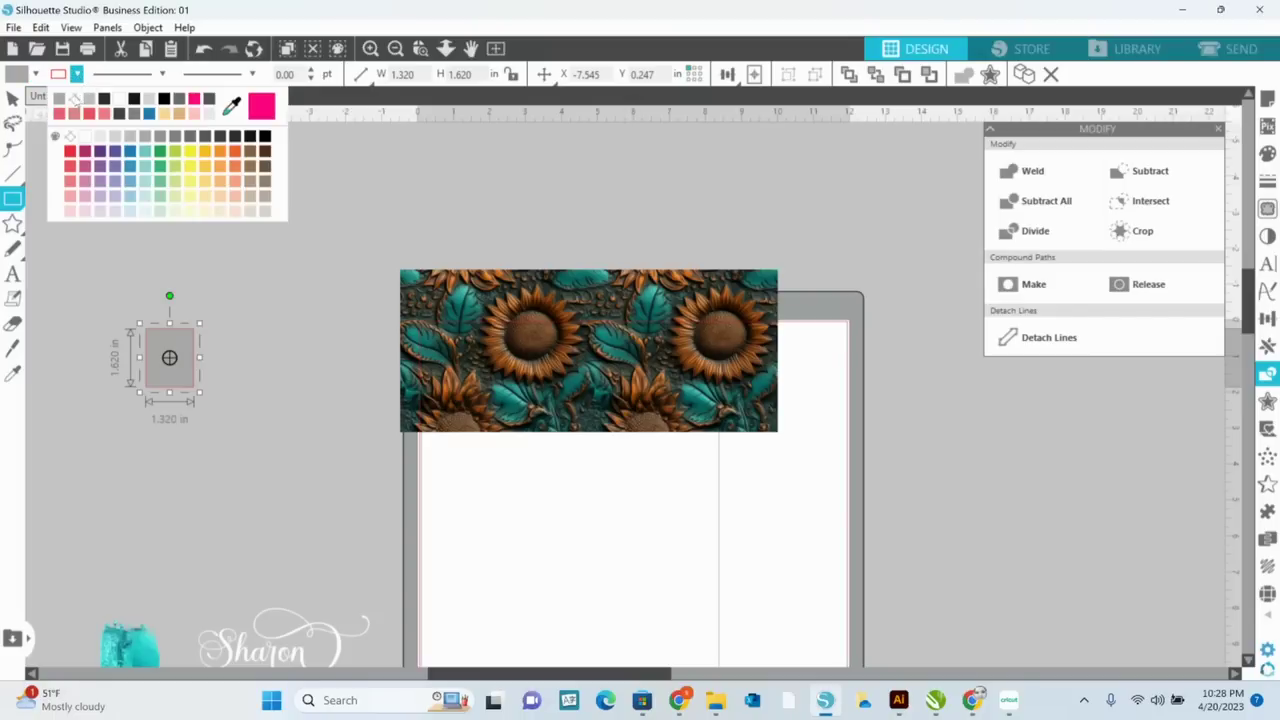
left_click(75, 100)
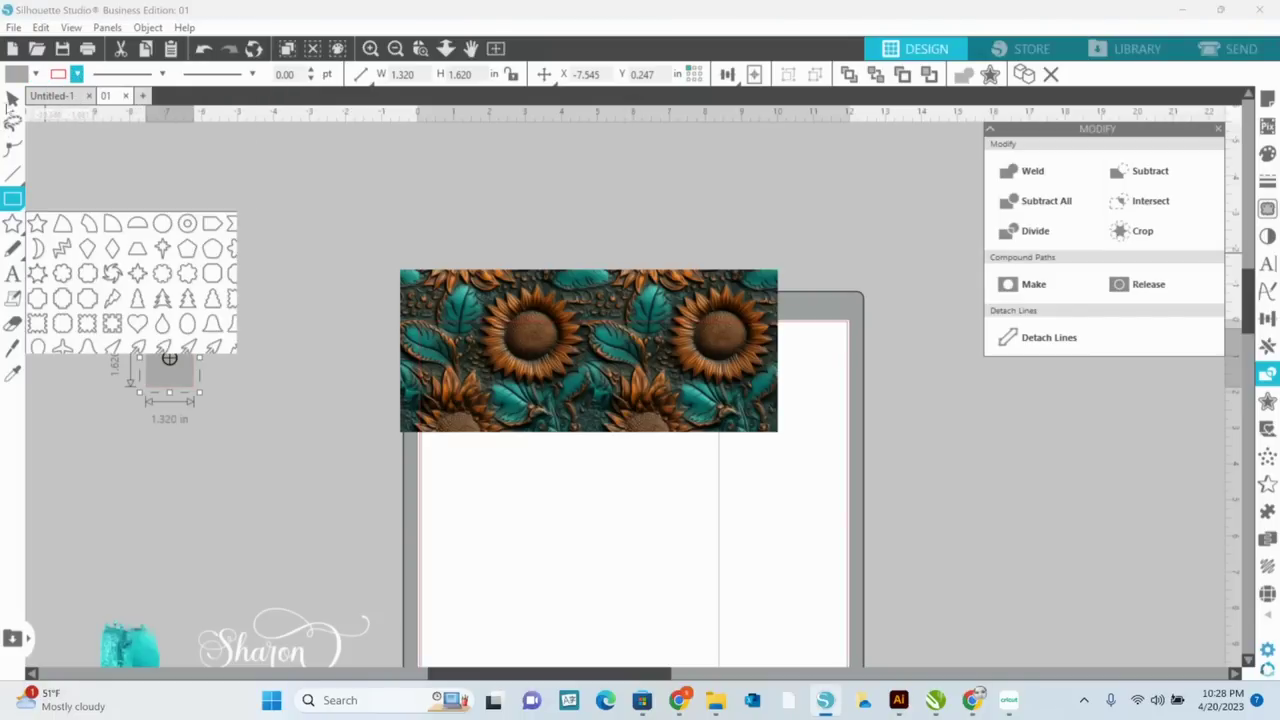
left_click(12, 97)
left_click_drag(168, 344, 797, 388)
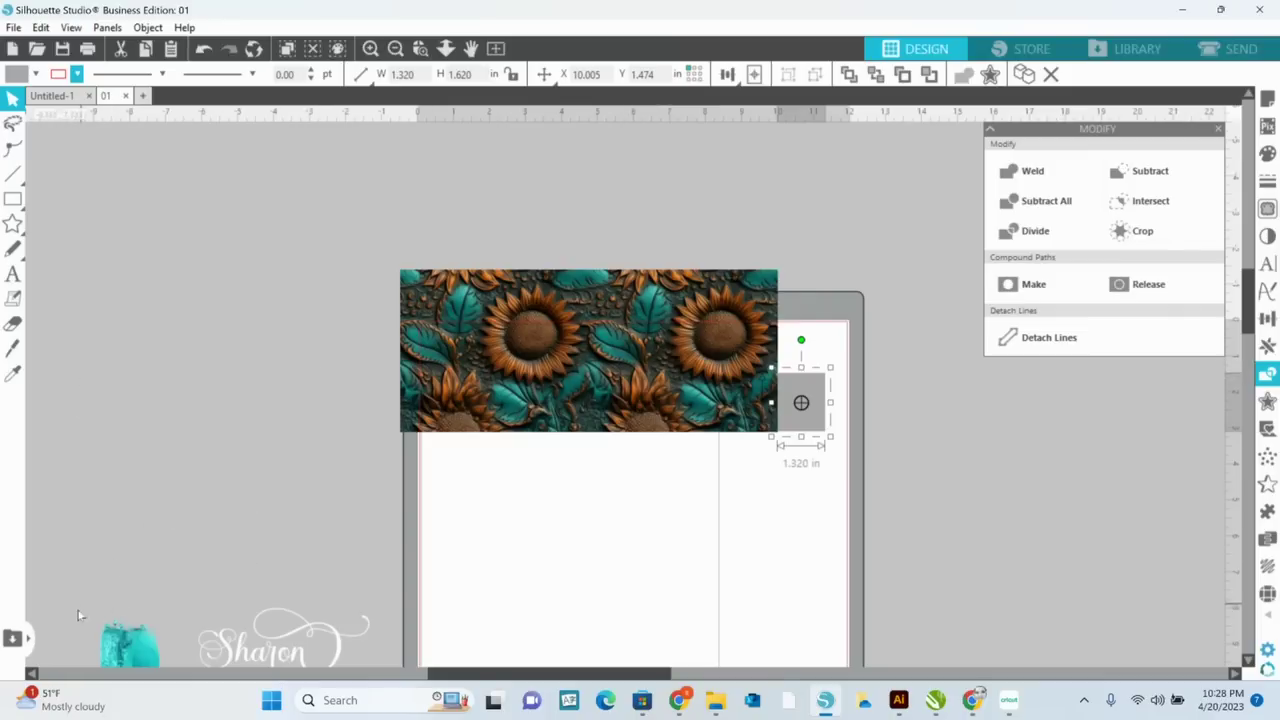
Move the stack of teal brush strokes up beside the sunflower panel and enlarge it to about 3.66 by 6.13 in
left_click(130, 640)
left_click_drag(168, 580, 263, 337)
left_click(311, 500)
left_click_drag(222, 405, 268, 392)
left_click(340, 388)
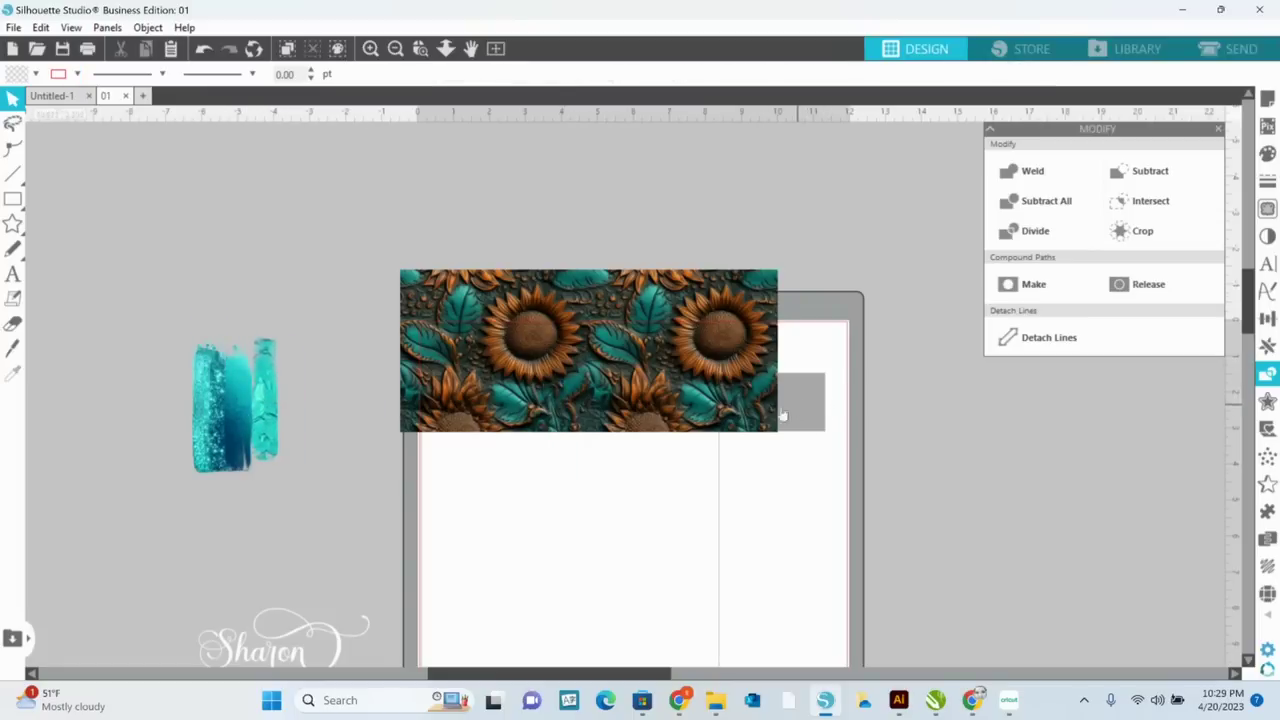
left_click_drag(148, 394, 272, 420)
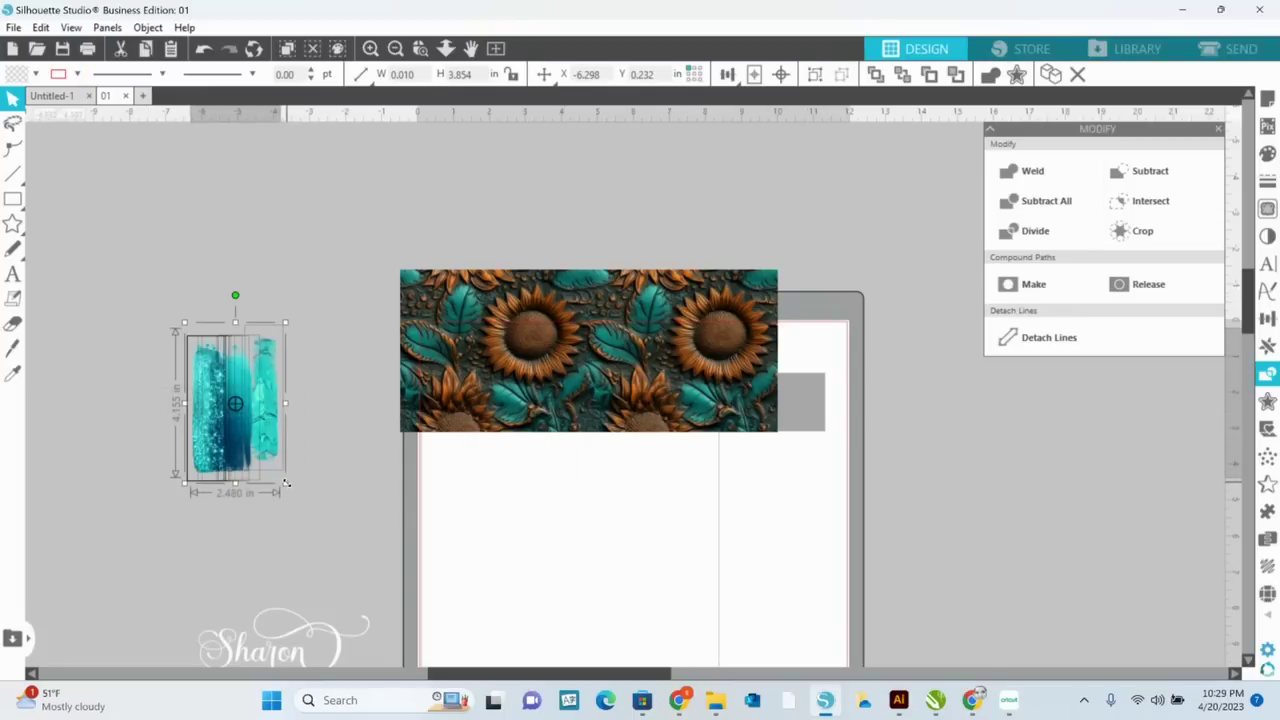
left_click_drag(287, 486, 351, 546)
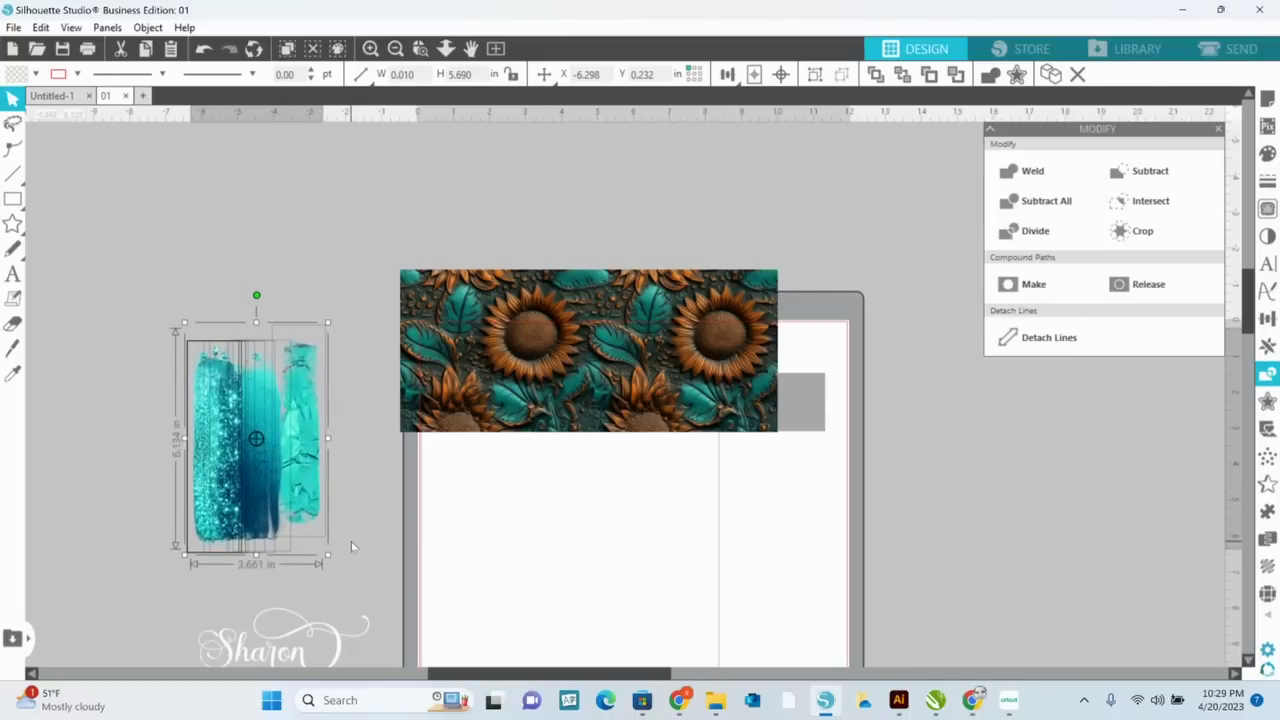
Bring the small grey rectangle to the front and nudge it left and slightly down so it overlaps the sunflower panel's edge
left_click(372, 455)
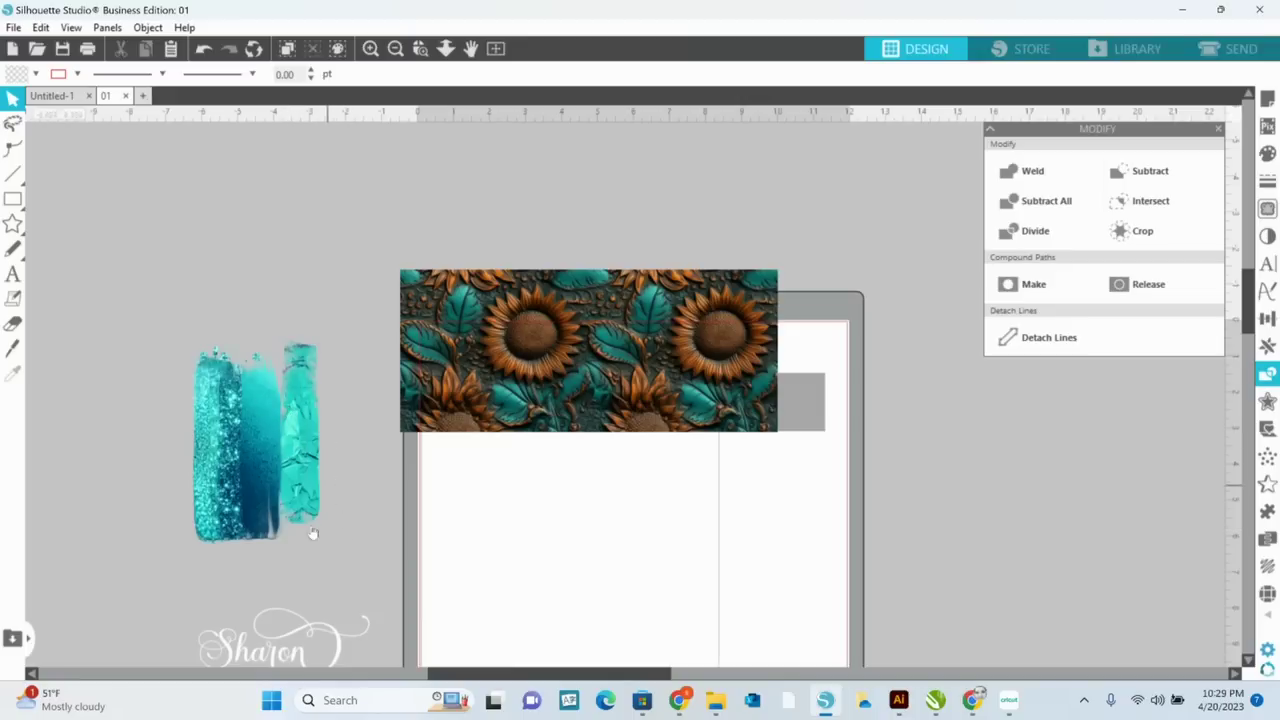
right_click(816, 402)
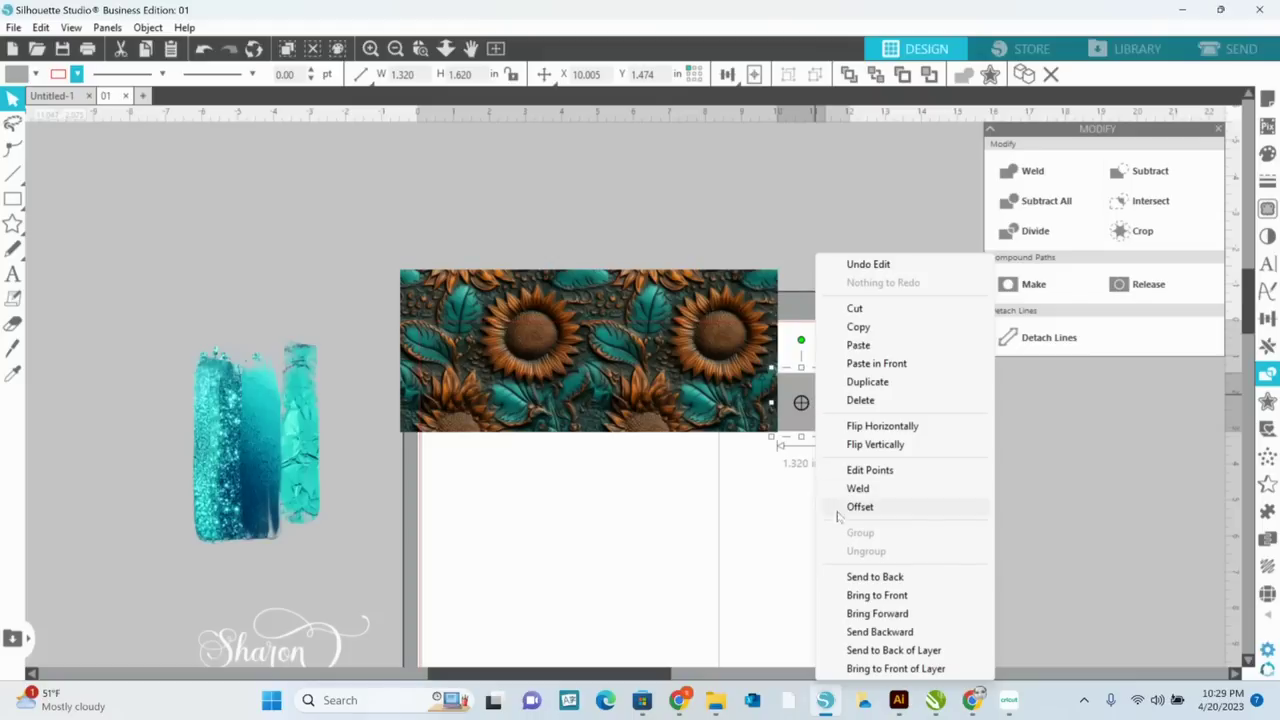
left_click(861, 597)
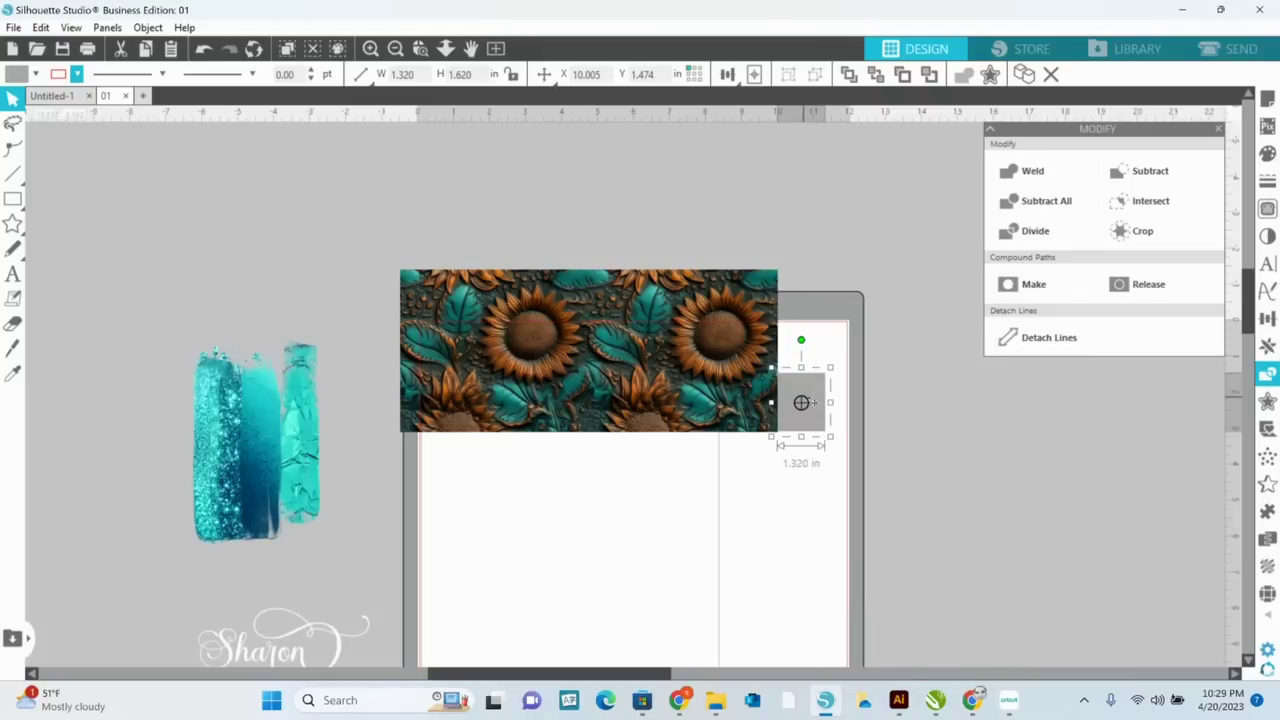
key("Left")
key("Left")
key("Left")
key("Left")
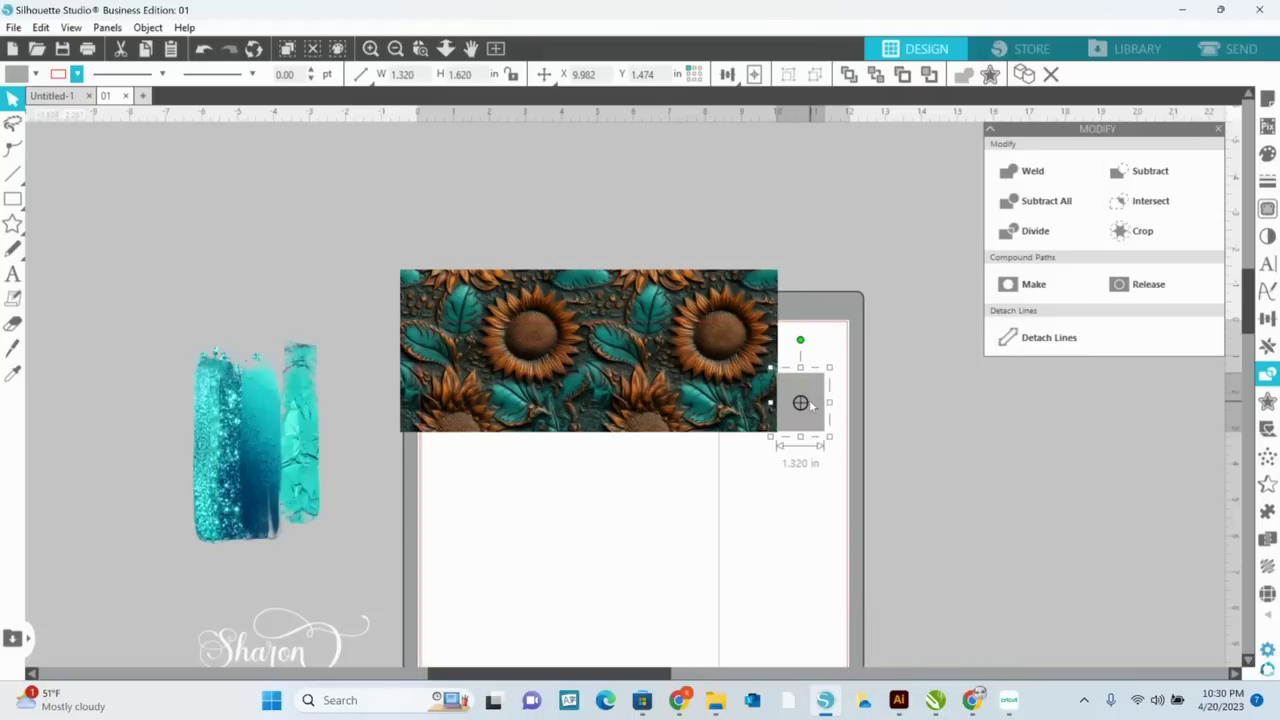
key("Down")
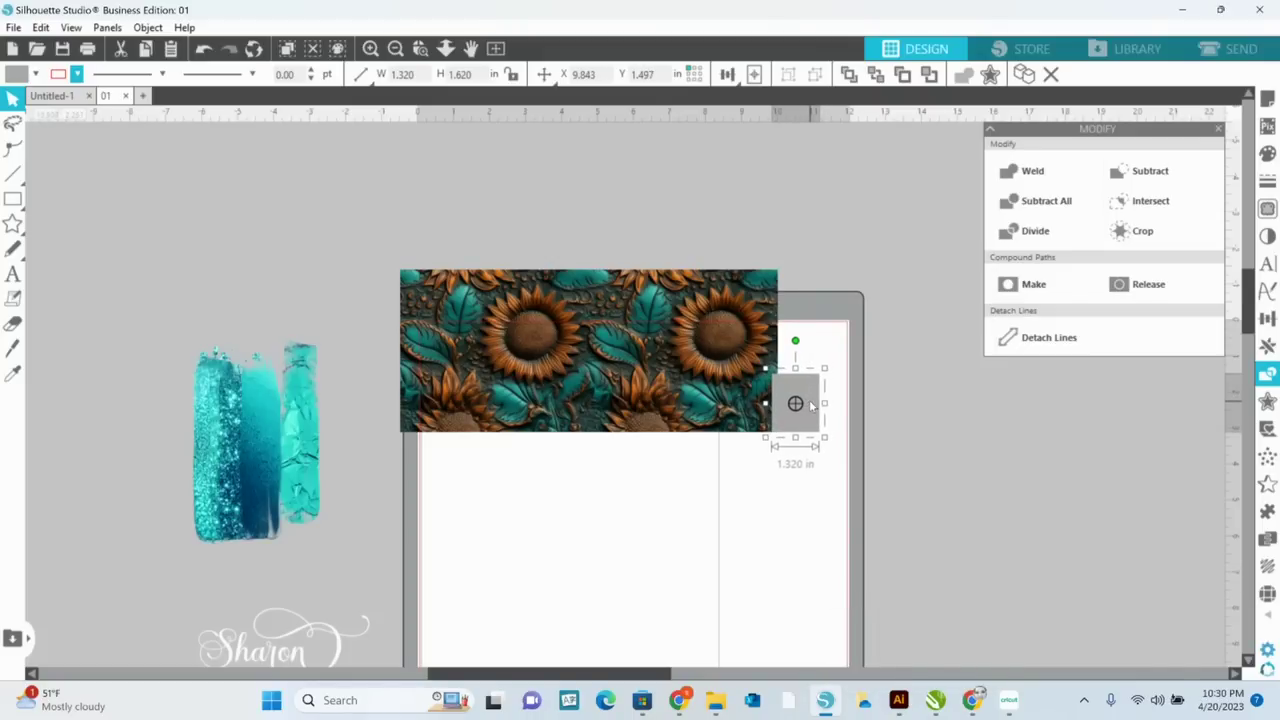
Lay the crinkled teal stroke over the sunflower panel's lower edge and shift the grey rectangle right, clear of the panel
mouse_move(300, 430)
left_mouse_down()
mouse_move(676, 415)
mouse_move(757, 447)
mouse_move(686, 457)
left_mouse_up()
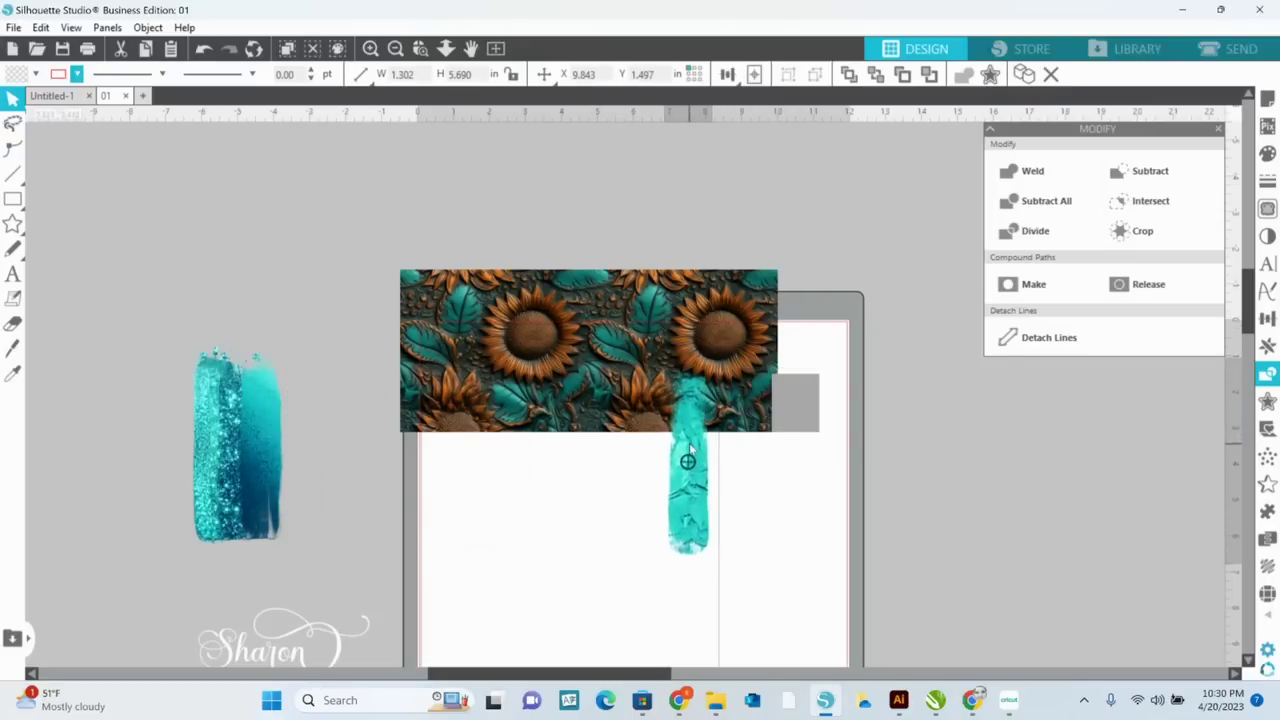
left_click(807, 404)
key("Right")
key("Right")
key("Right")
key("Right")
key("Right")
key("Right")
key("Right")
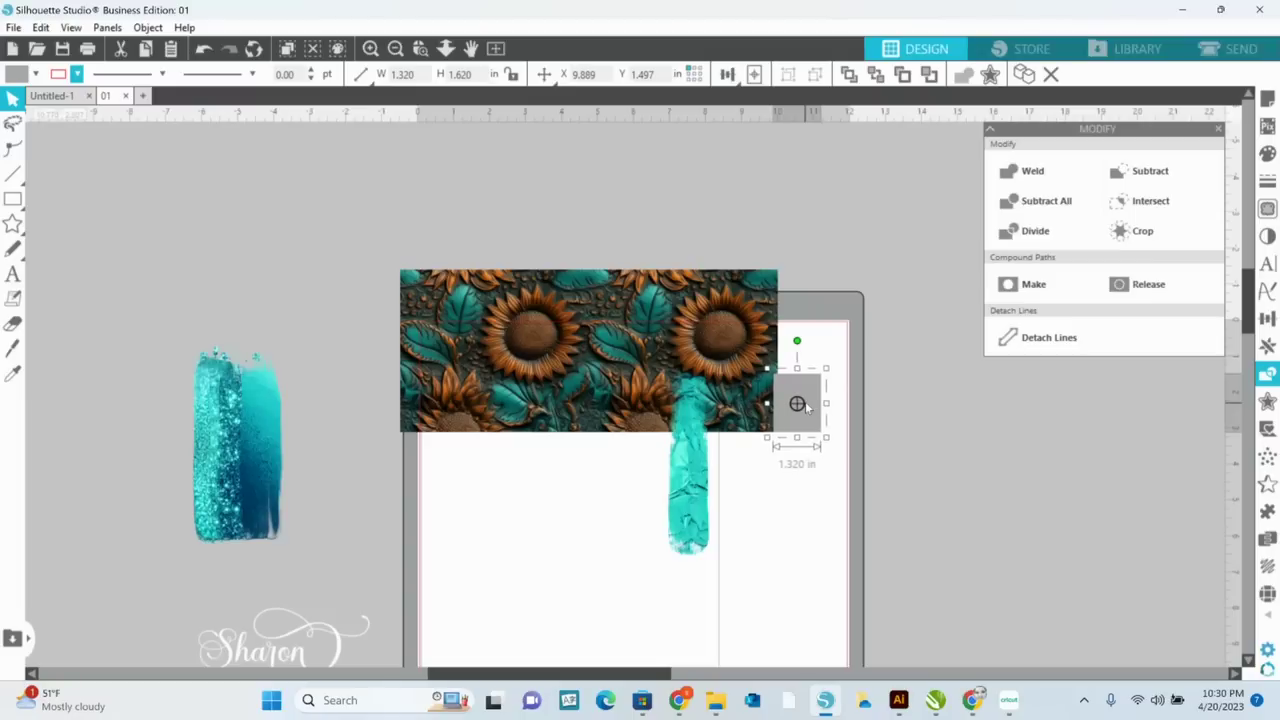
left_click_drag(802, 404, 805, 404)
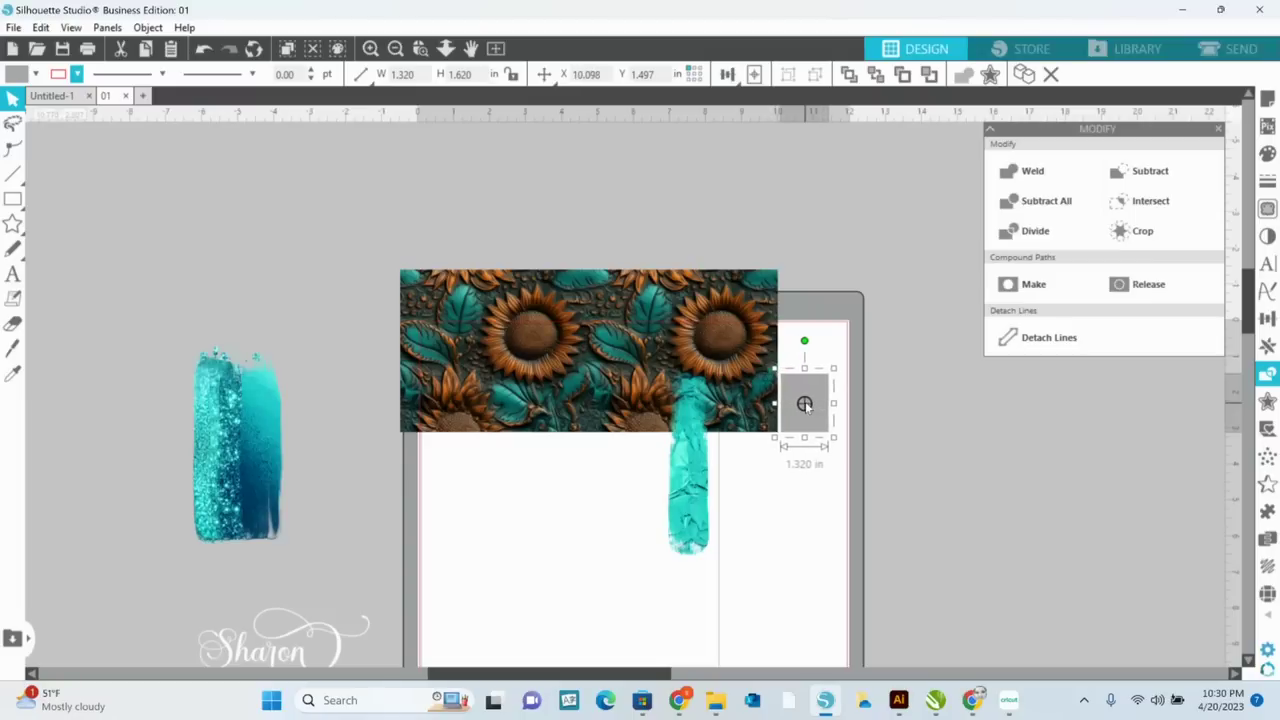
Move the crinkled teal stroke to the sunflower panel's lower-right corner and place a glitter stroke directly to its left
left_click_drag(687, 490, 759, 487)
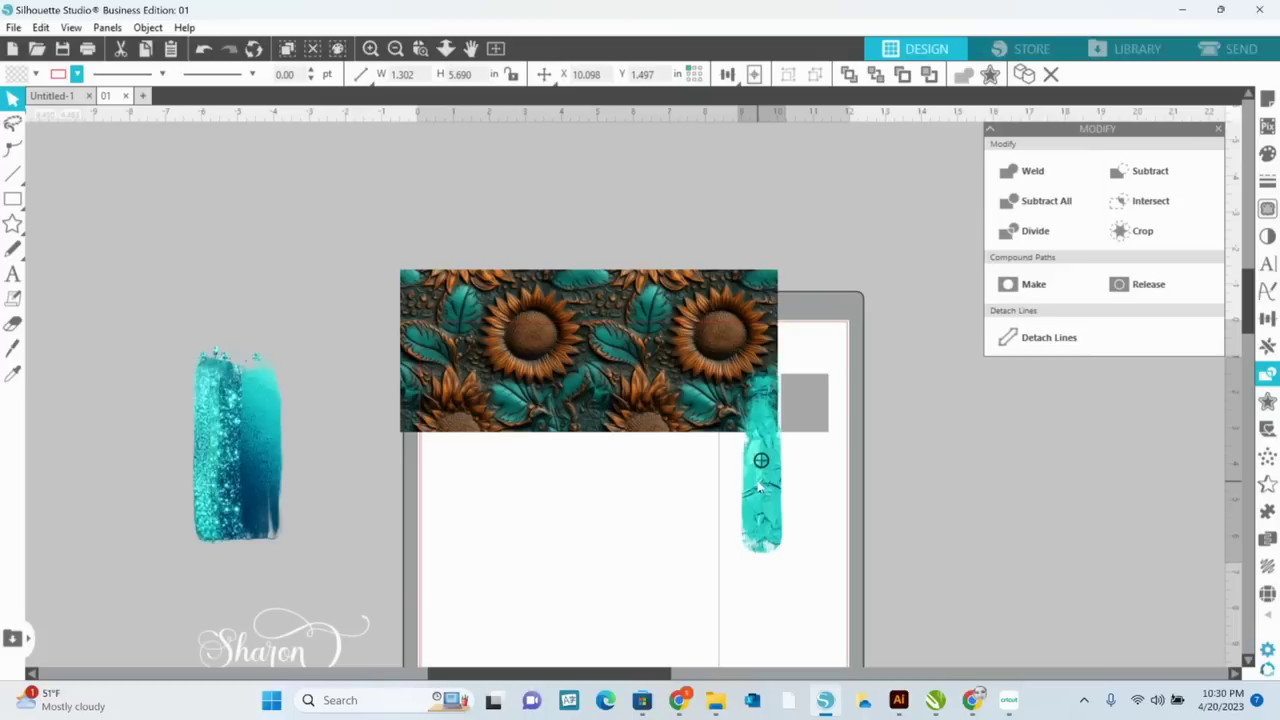
mouse_move(760, 487)
left_mouse_down()
mouse_move(320, 543)
mouse_move(272, 498)
mouse_move(286, 486)
mouse_move(722, 477)
left_mouse_up()
left_click(722, 478)
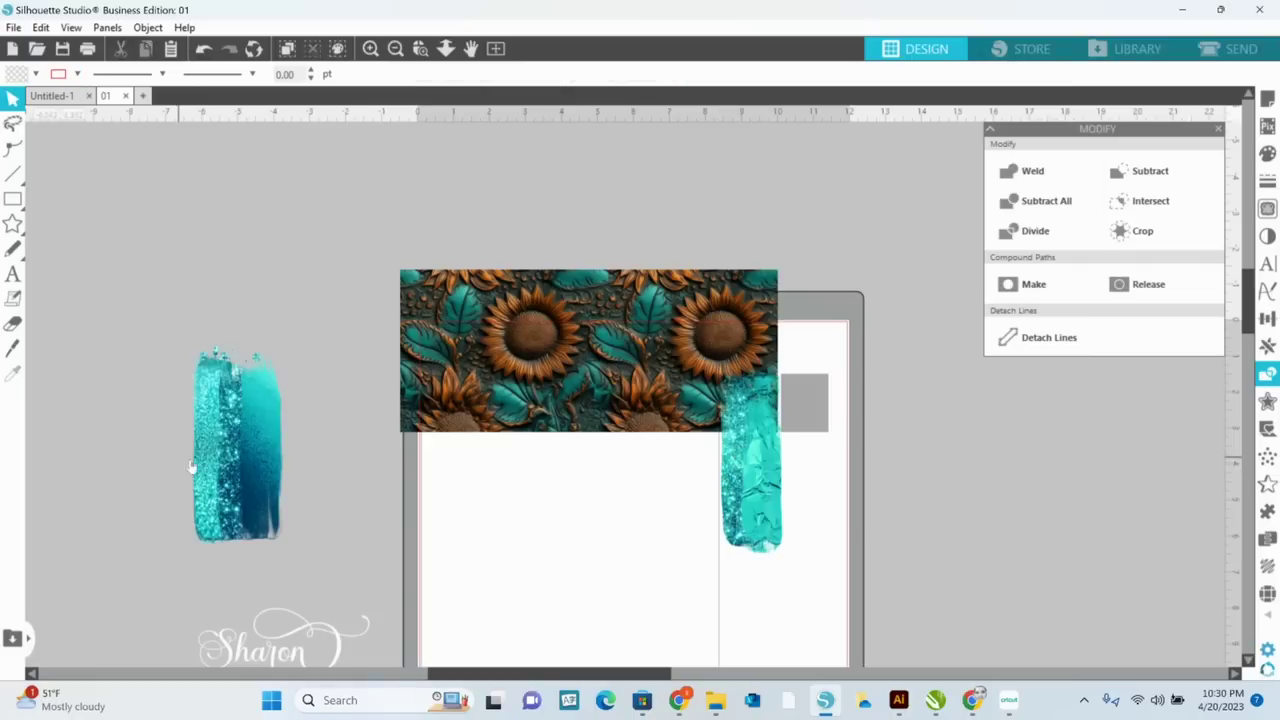
Set the light teal glitter stroke aside from the stack and place the dark blue glitter stroke left of the two positioned strokes
mouse_move(210, 476)
left_mouse_down()
mouse_move(719, 466)
mouse_move(356, 545)
left_mouse_up()
left_click(310, 510)
left_click_drag(268, 496, 691, 466)
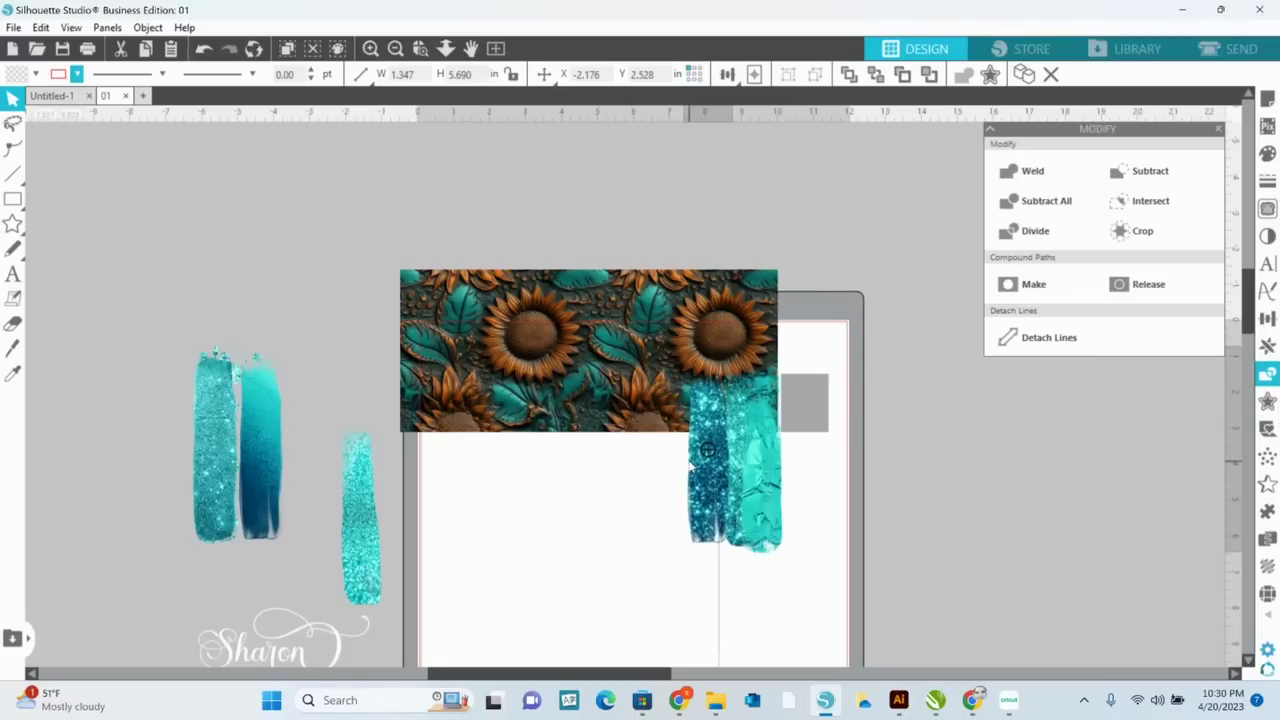
left_click_drag(690, 466, 690, 466)
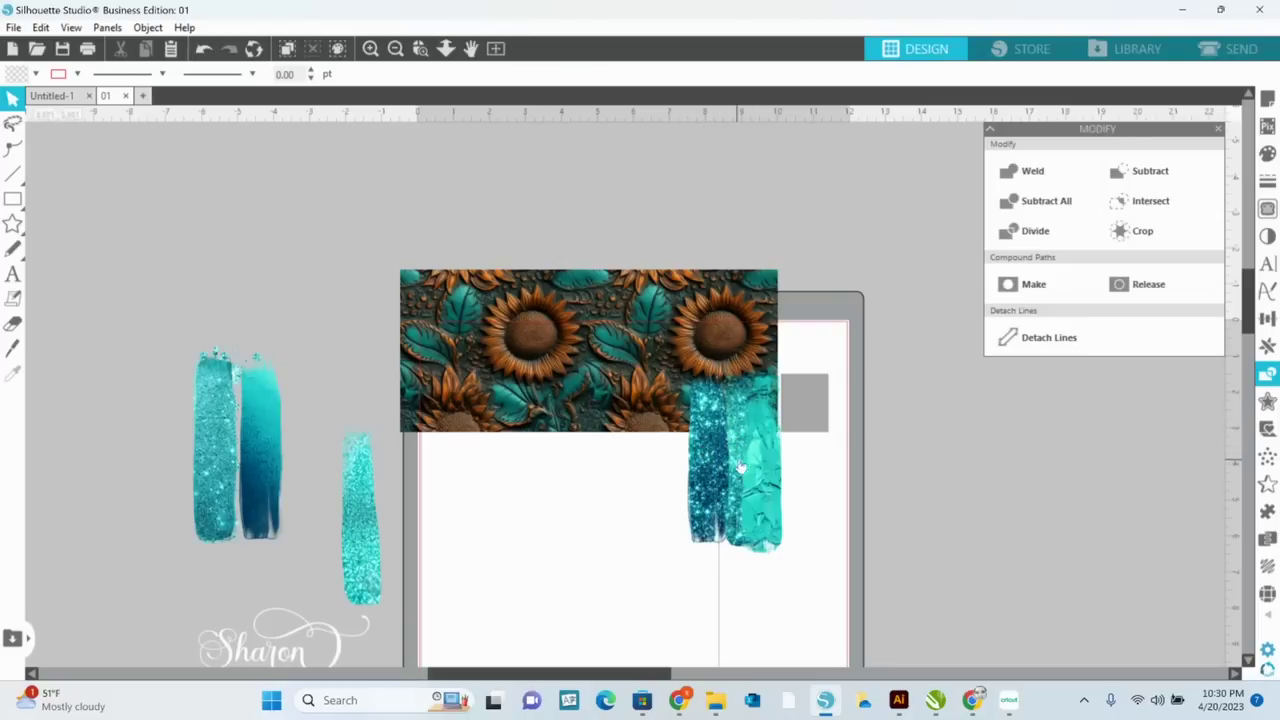
left_click_drag(709, 458, 709, 458)
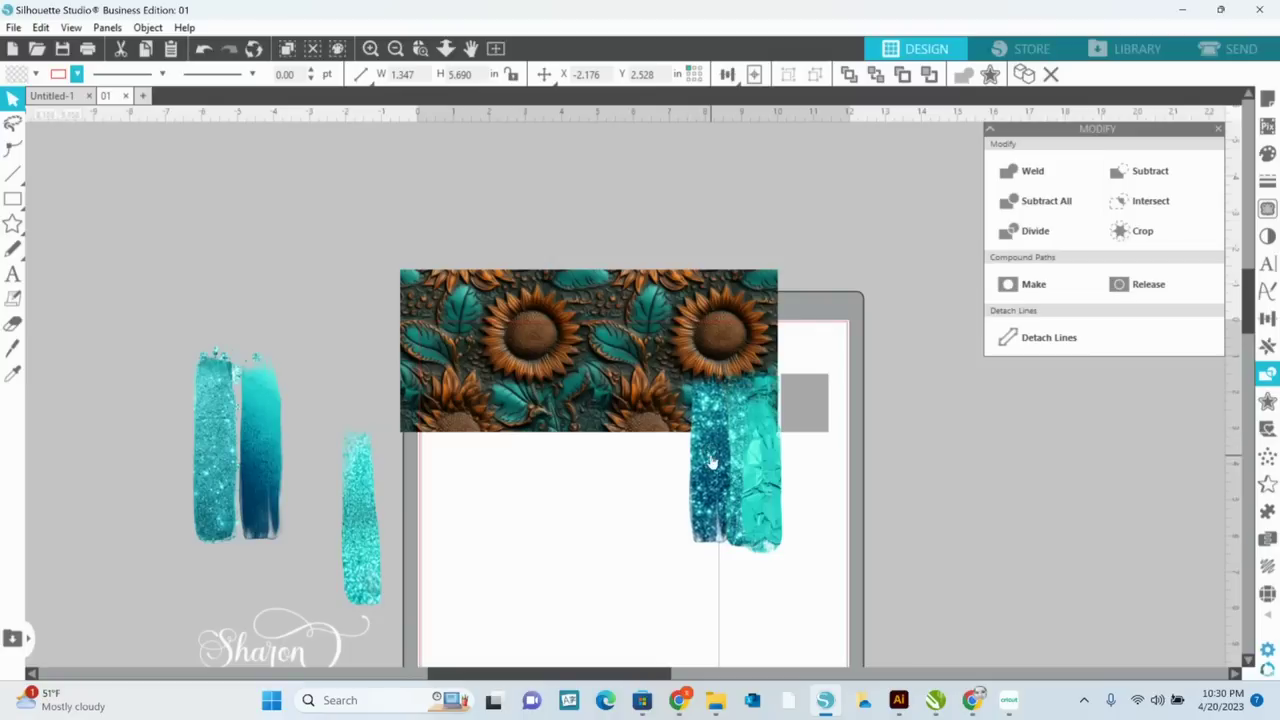
key("Escape")
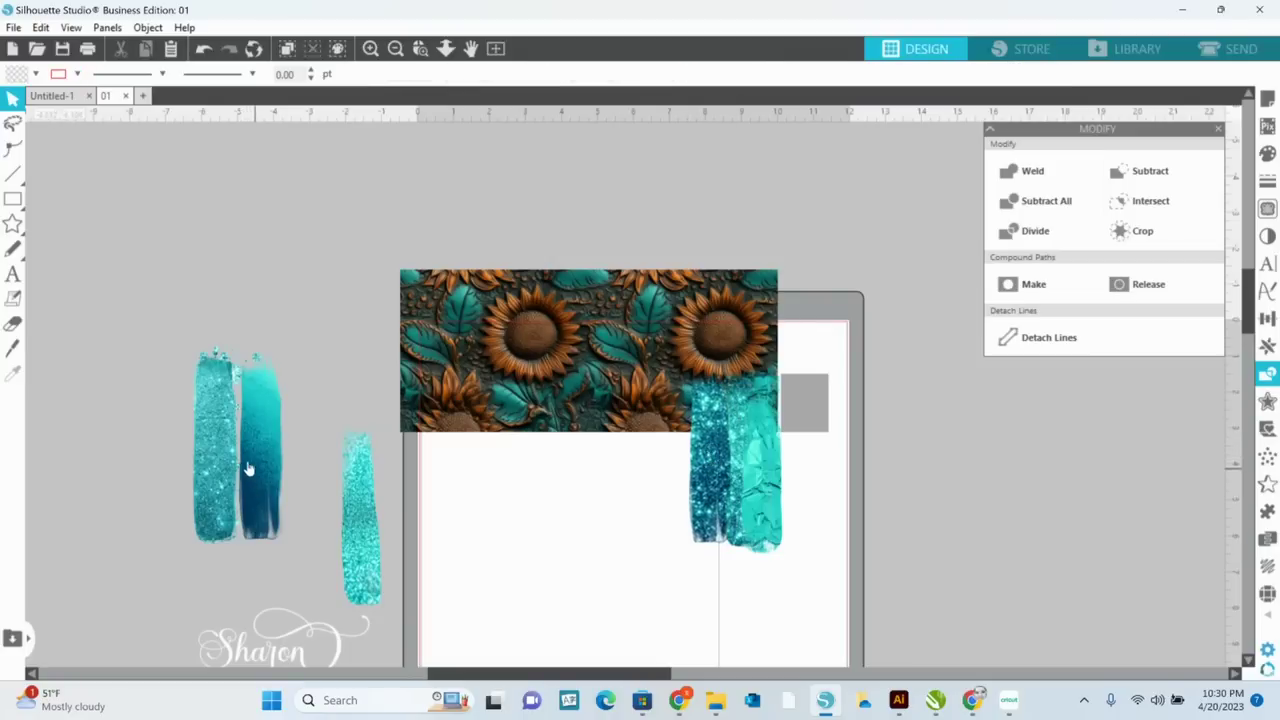
Try the next pale glitter stroke under the sunflower panel, then park it to the right of the remaining stack
left_click_drag(222, 458, 529, 514)
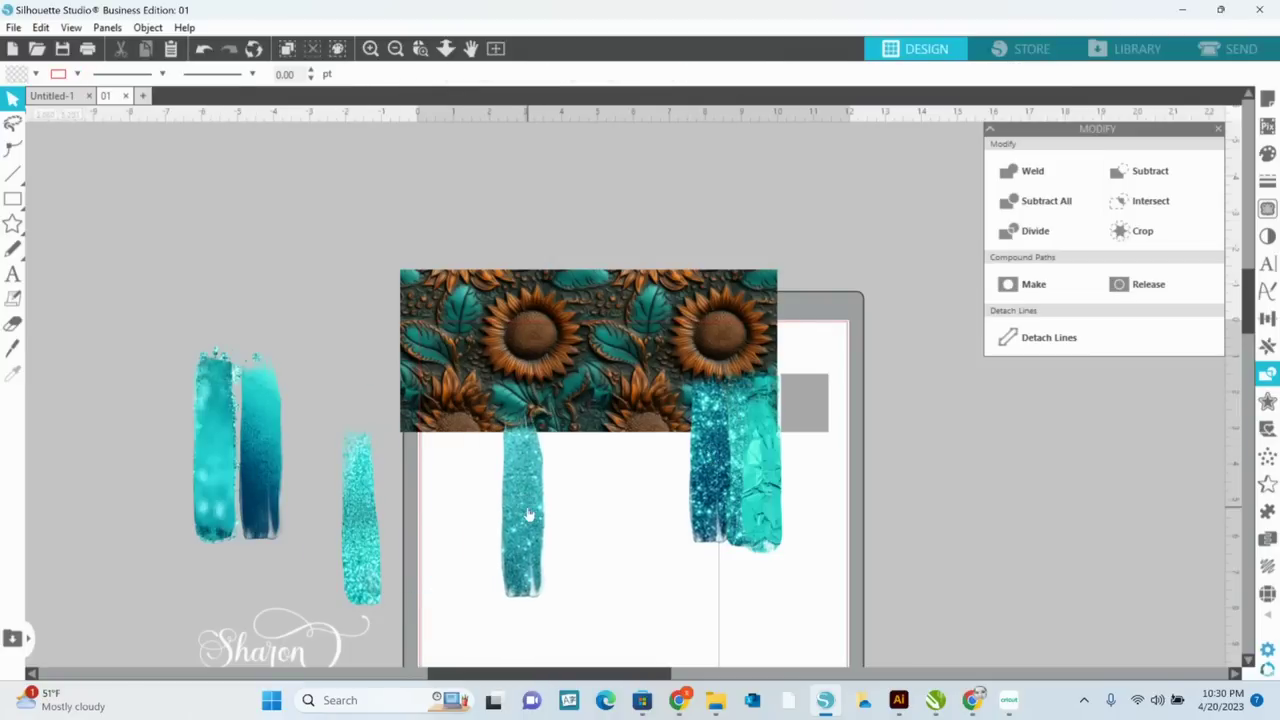
right_click(529, 514)
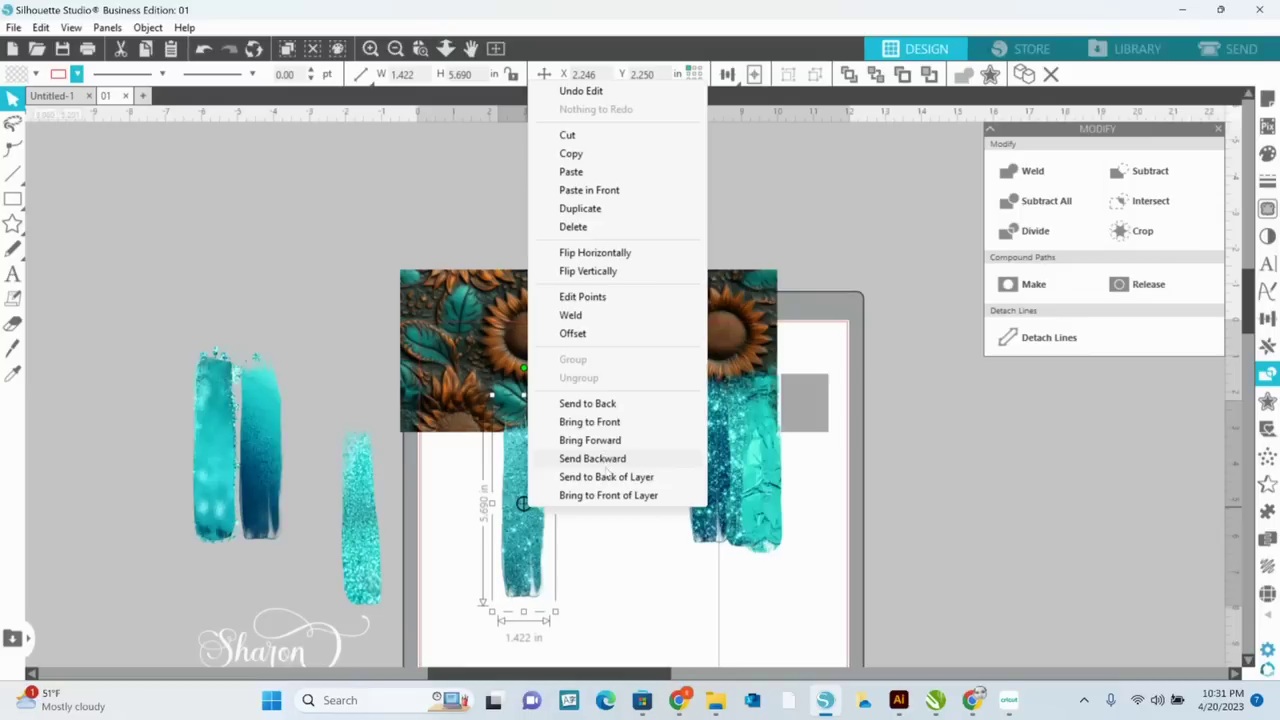
left_click(629, 603)
left_click_drag(520, 527, 315, 420)
left_click(238, 452)
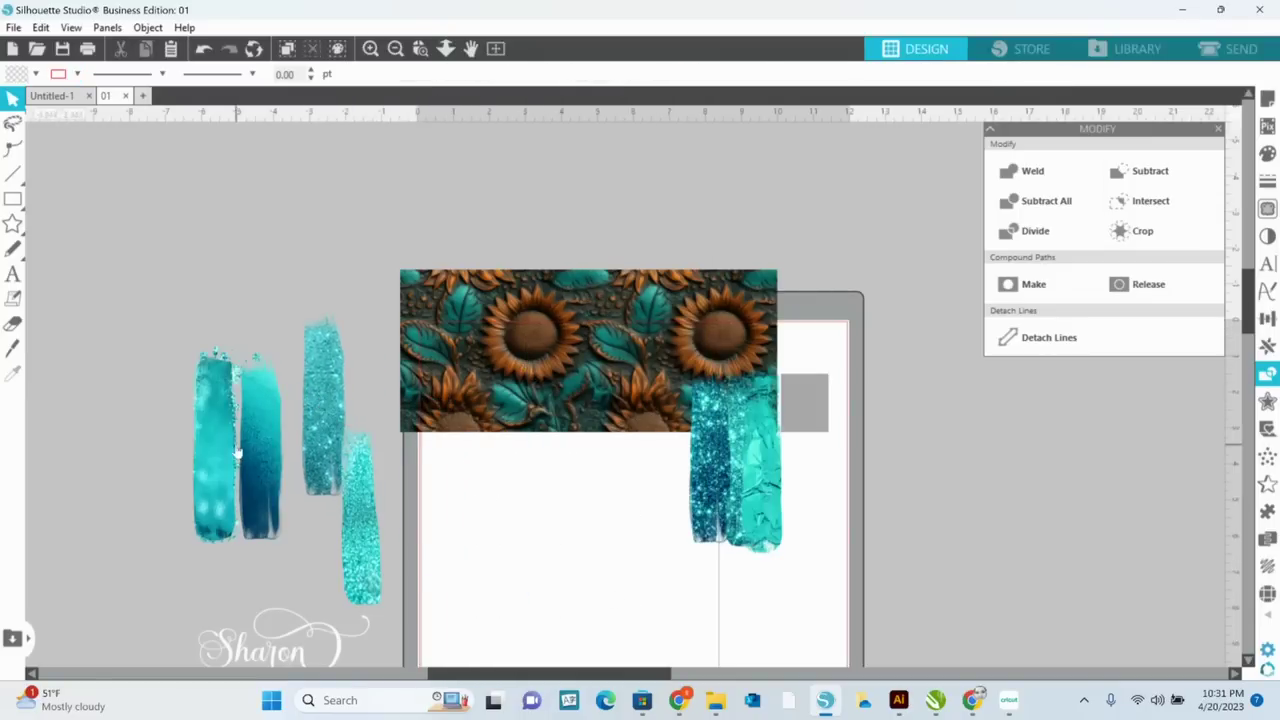
Move the plain teal stroke onto the mat, bring it to the front, and place it left of the dark blue glitter stroke
left_click_drag(215, 458, 640, 518)
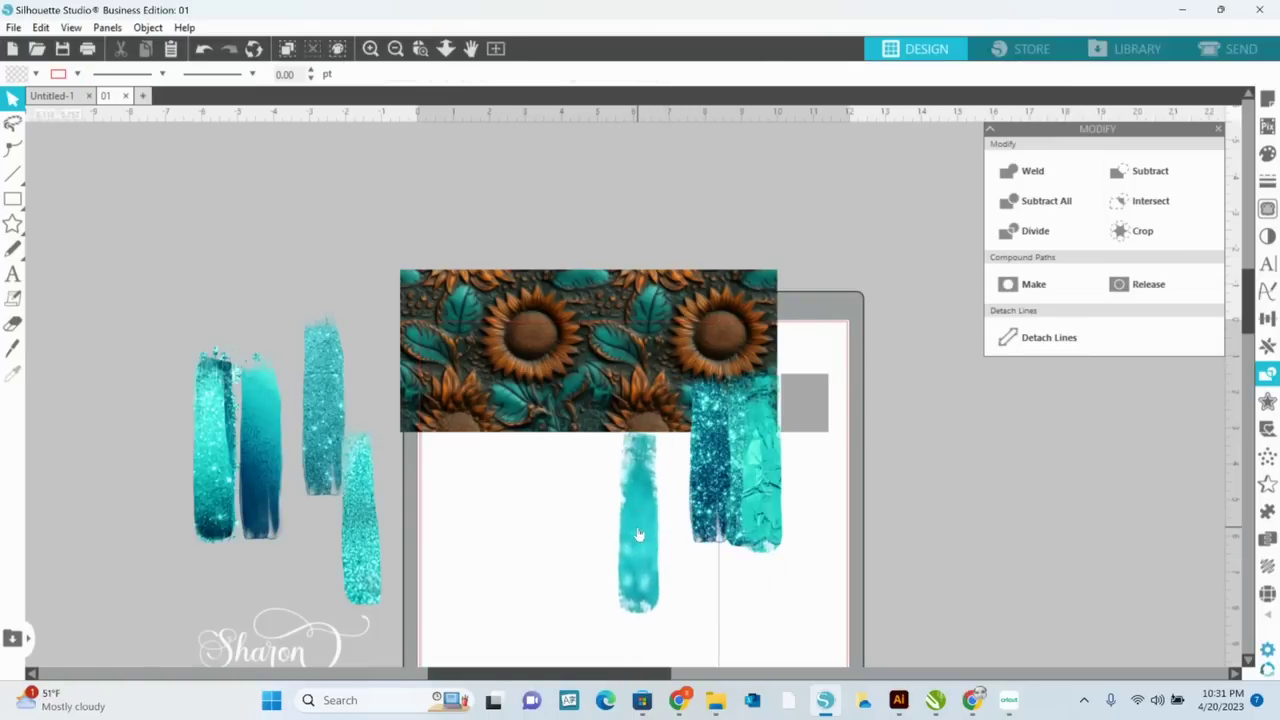
right_click(637, 525)
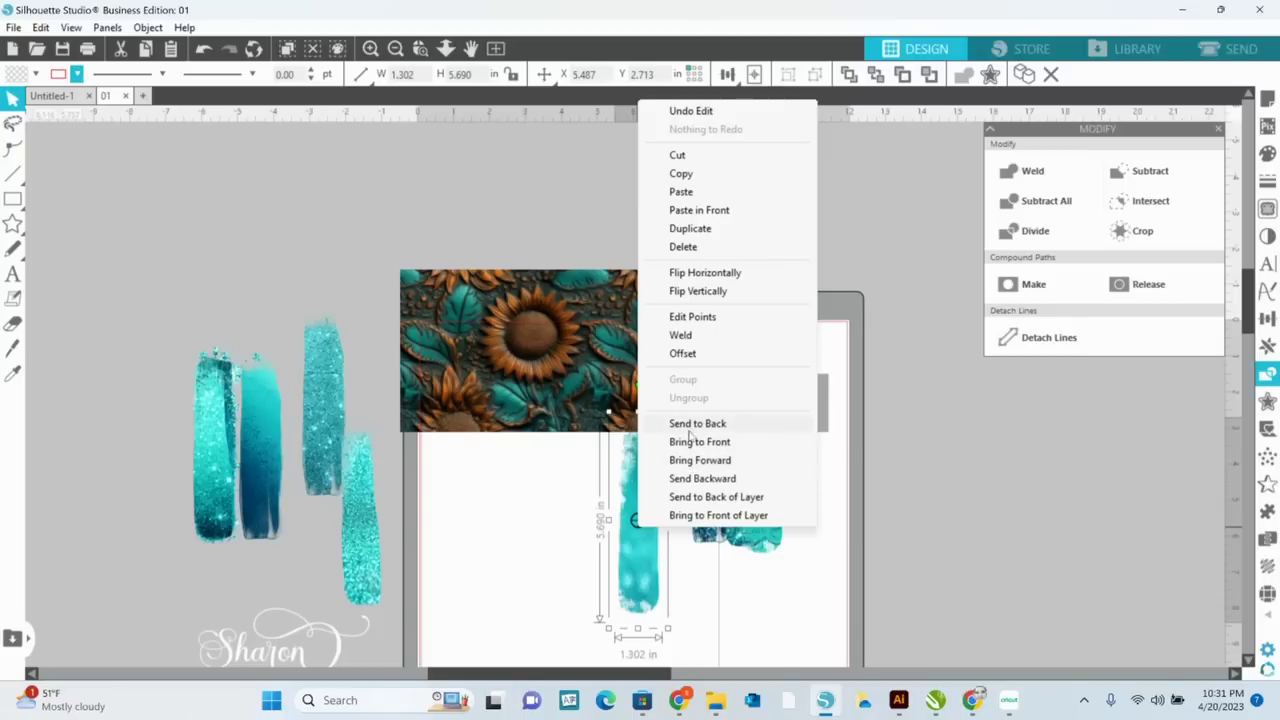
left_click(693, 446)
left_click_drag(650, 566, 696, 512)
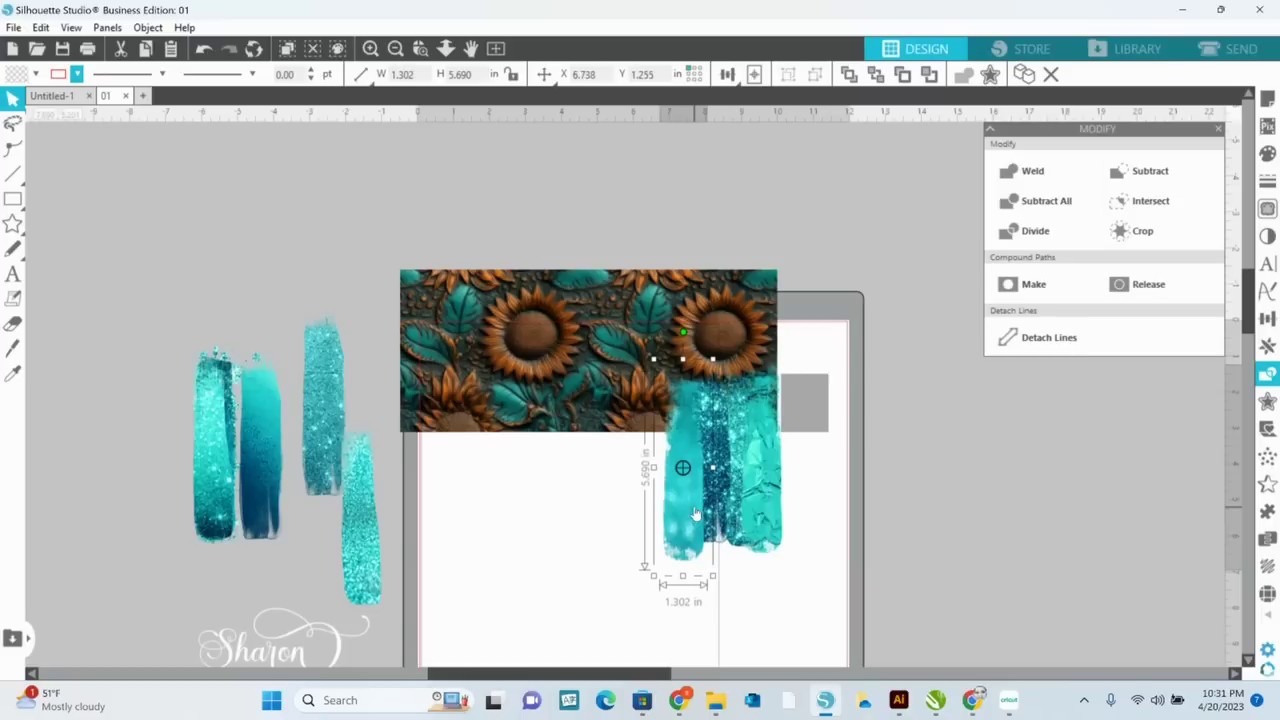
Move the light-to-dark ombre glitter stroke onto the mat, flip it vertically, and place it left of the plain teal stroke
left_click_drag(212, 461, 593, 550)
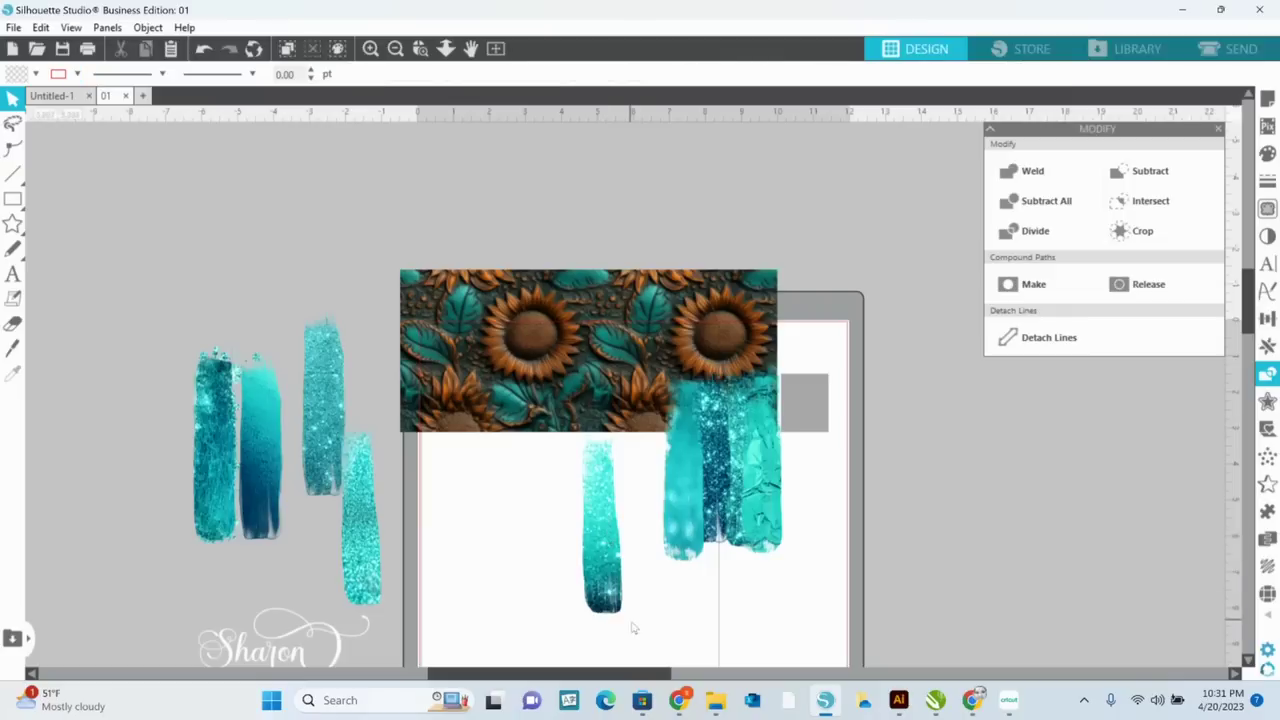
right_click(612, 590)
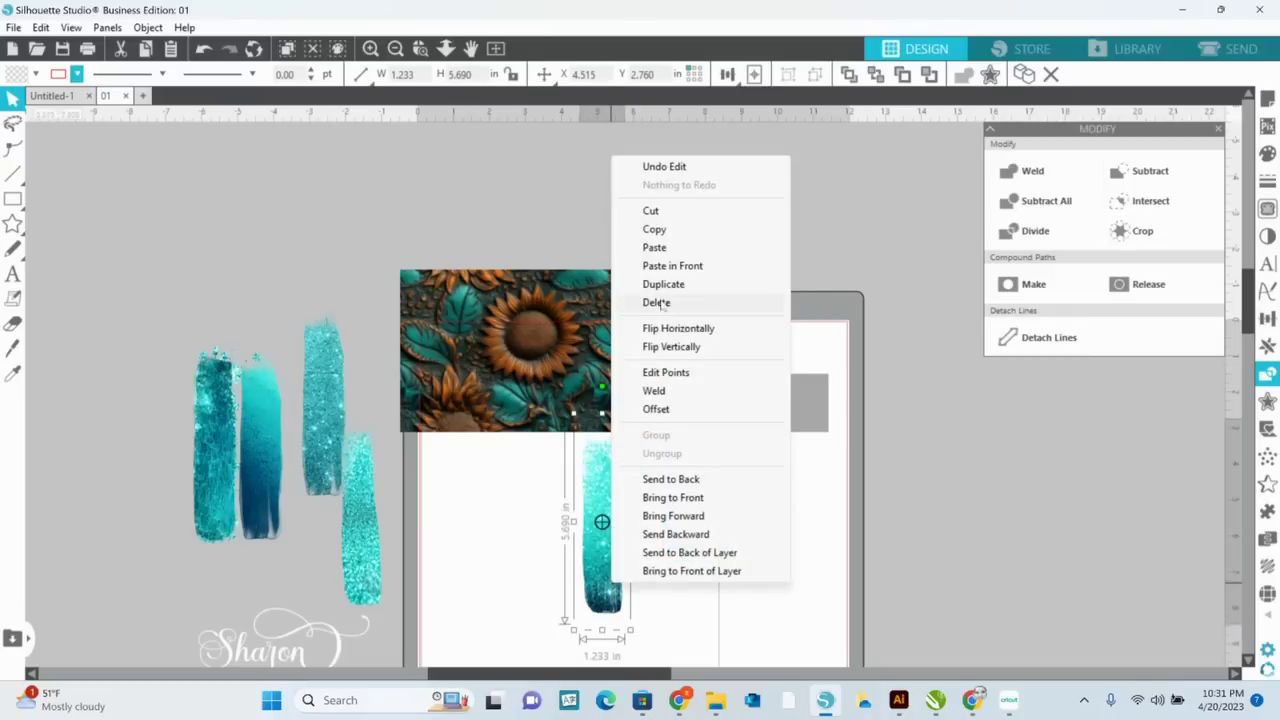
left_click(663, 328)
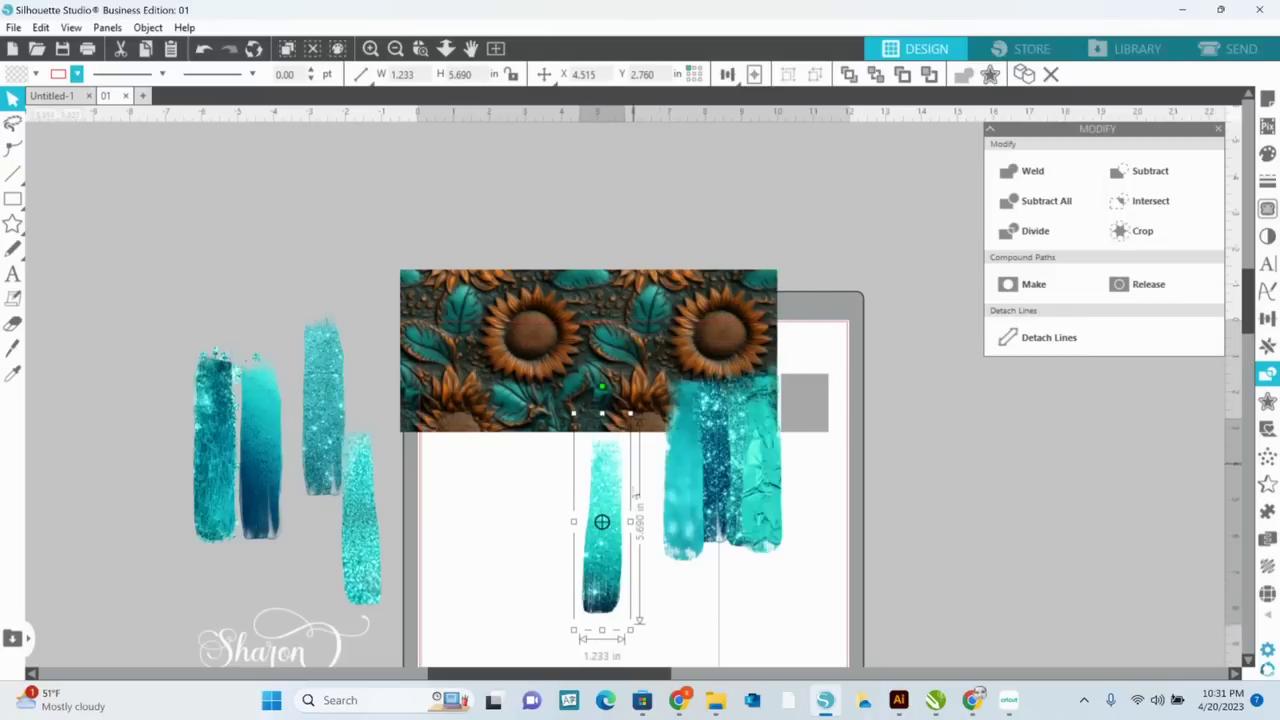
right_click(612, 598)
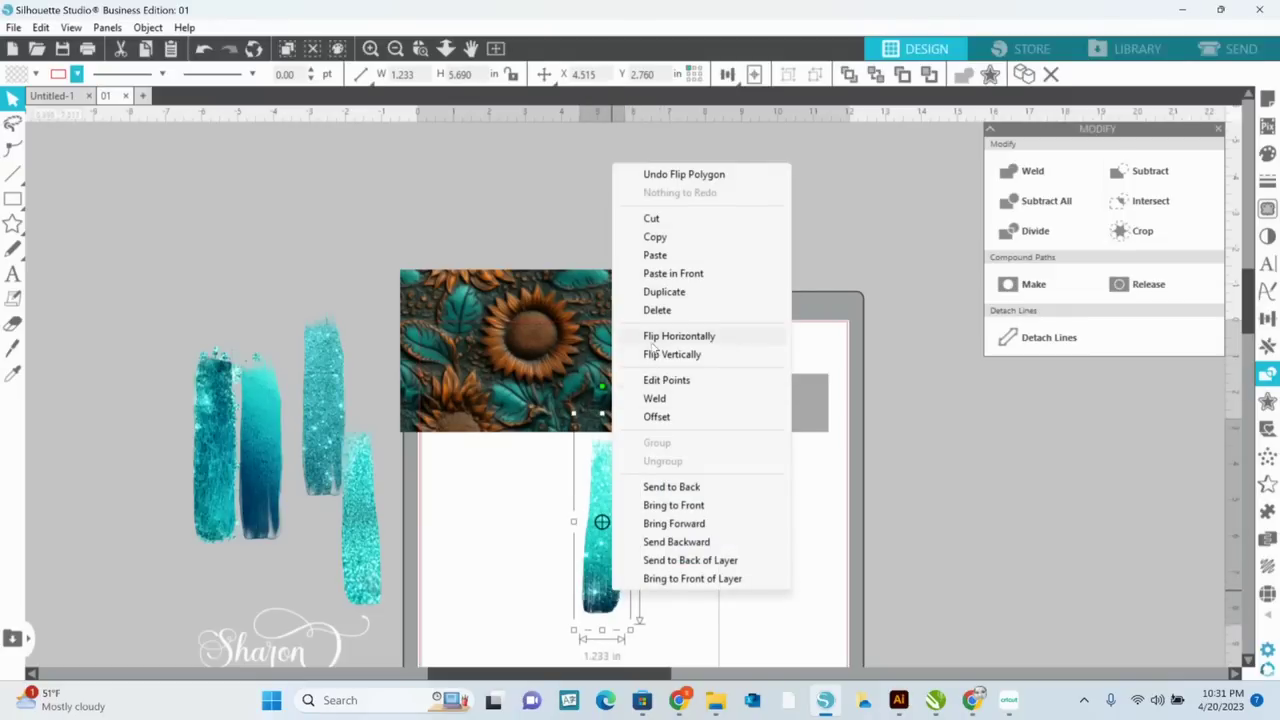
left_click(653, 343)
right_click(612, 596)
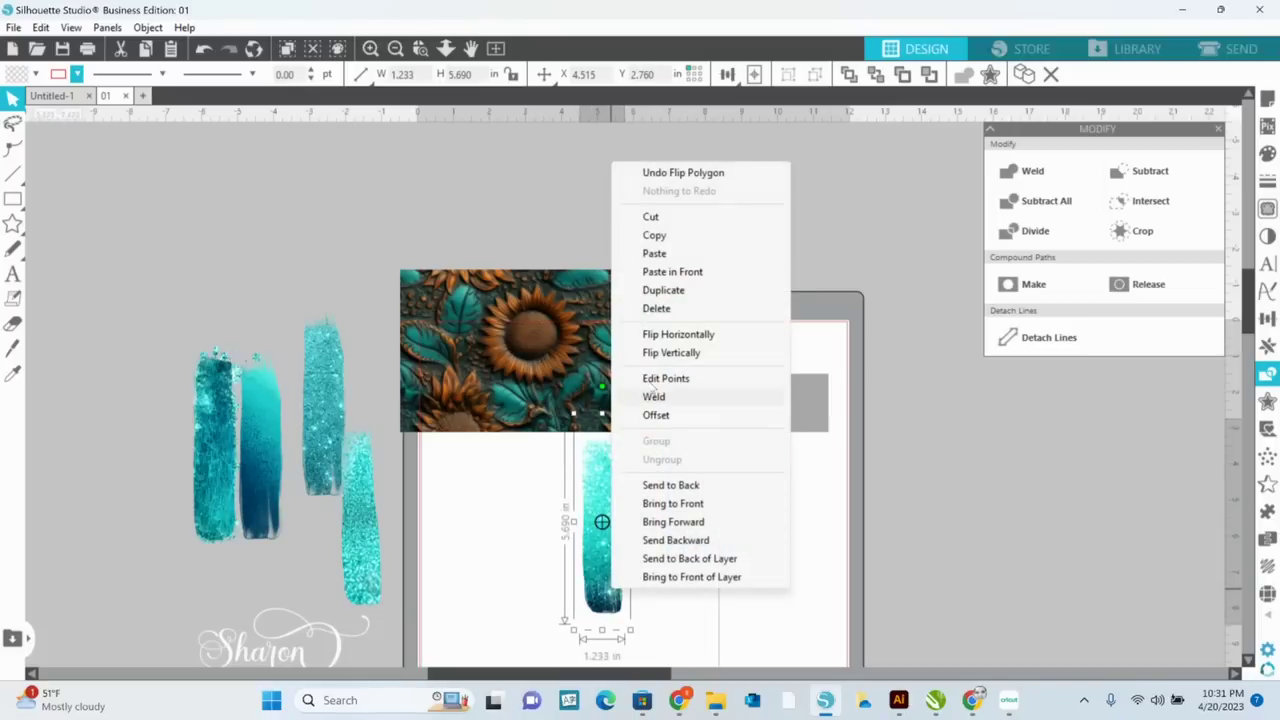
left_click(671, 352)
left_click_drag(640, 533, 656, 511)
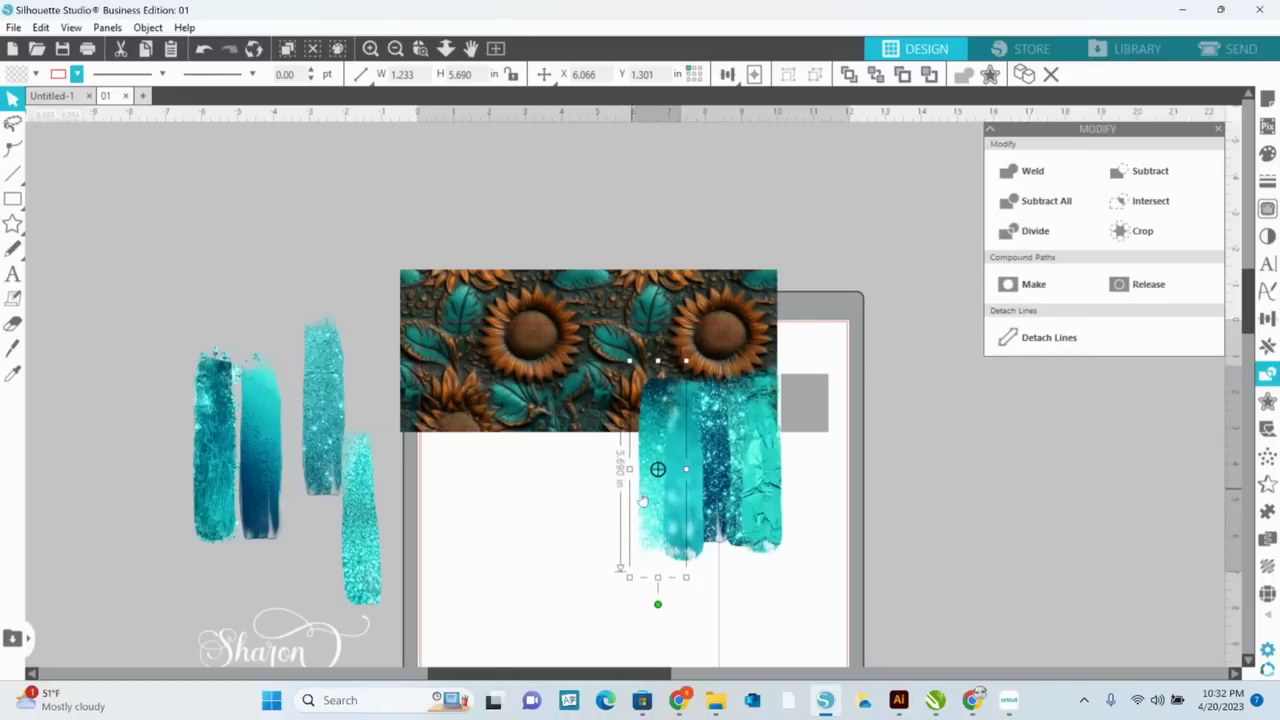
Park the light glitter stroke at the mat's left side, then flip the blue gradient stroke vertically and set it back beside the stack
left_click_drag(360, 510, 434, 561)
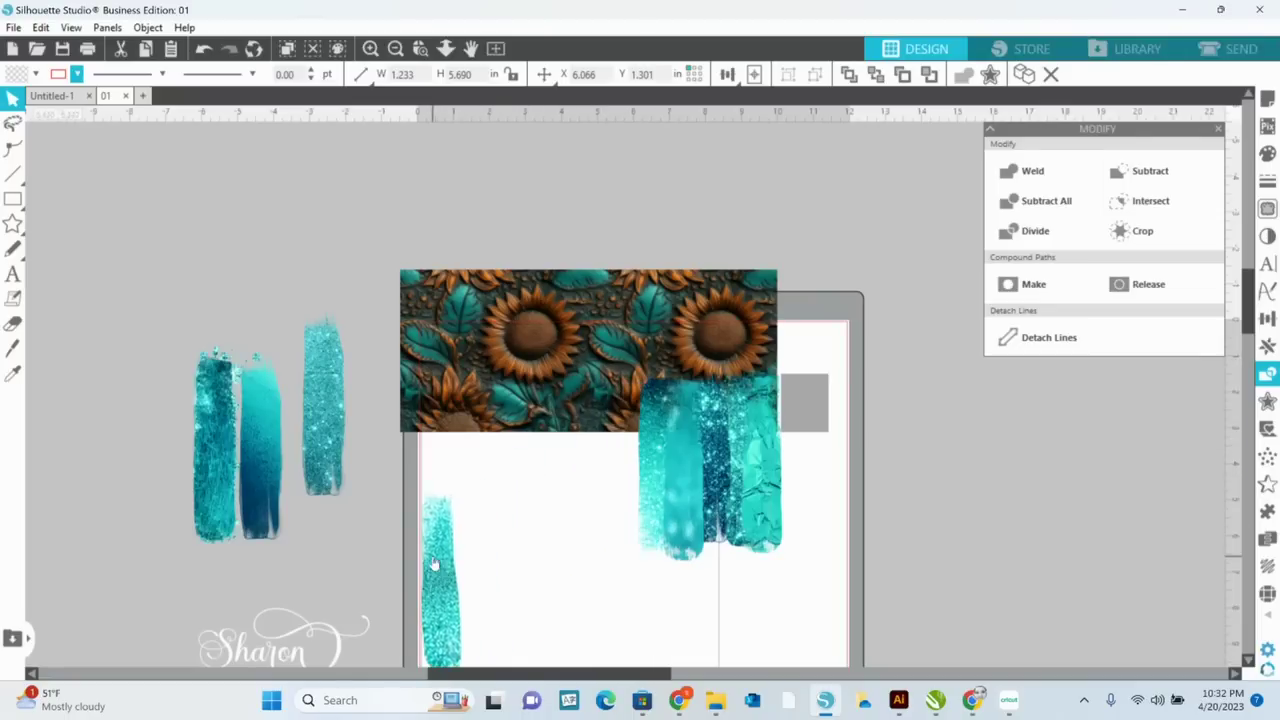
left_click(345, 509)
mouse_move(250, 441)
left_mouse_down()
mouse_move(633, 476)
mouse_move(594, 523)
left_mouse_up()
right_click(594, 523)
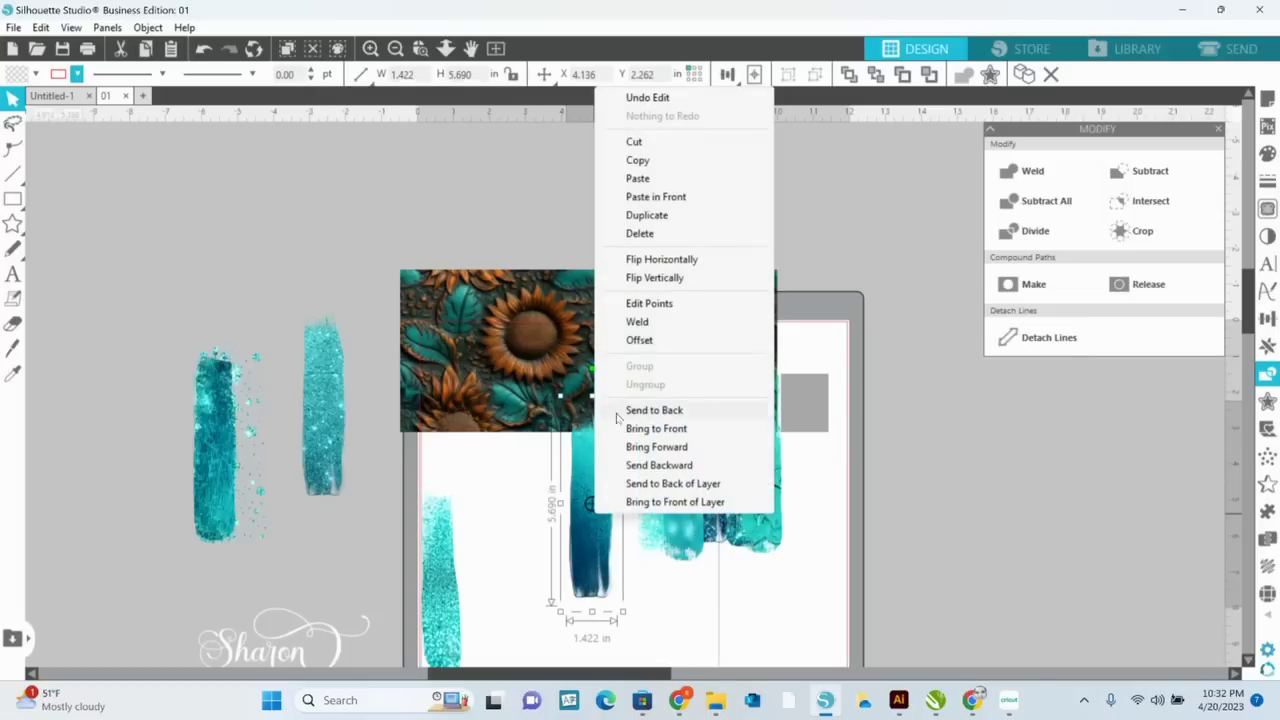
left_click(654, 277)
mouse_move(608, 530)
left_mouse_down()
mouse_move(632, 535)
mouse_move(633, 507)
mouse_move(340, 465)
mouse_move(262, 394)
left_mouse_up()
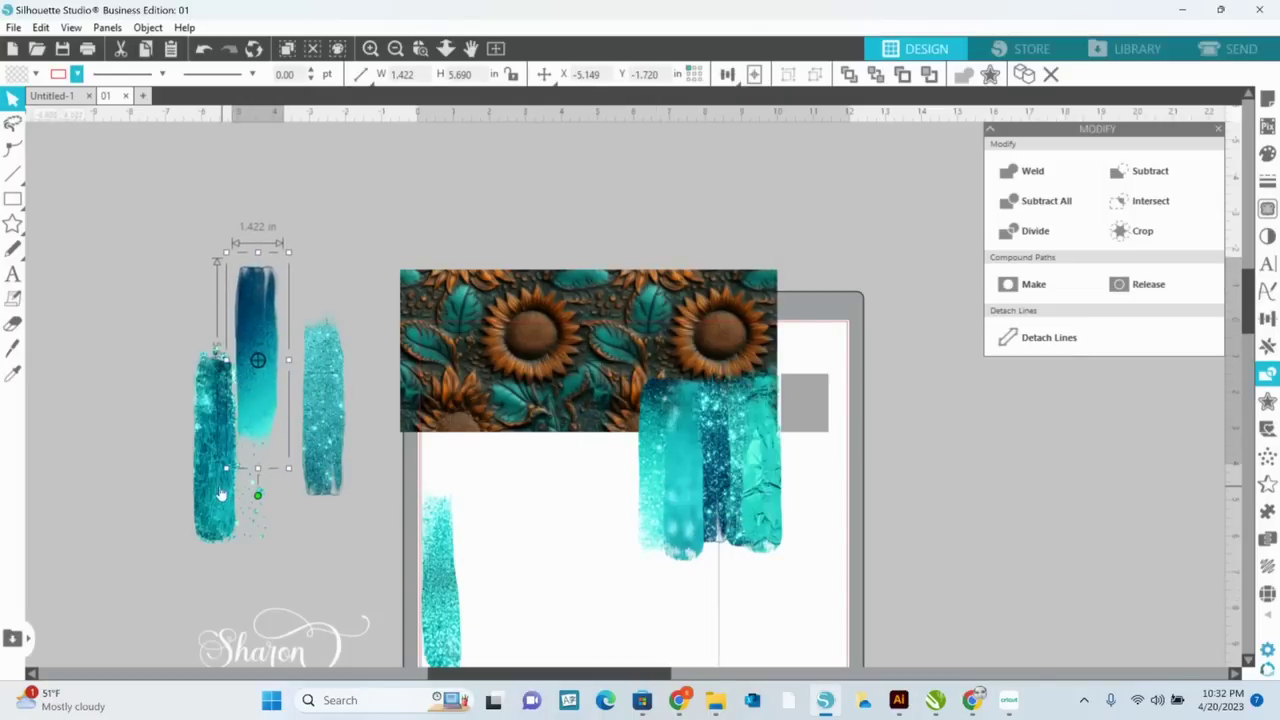
Place the dark teal textured stroke at the row's left end and park the next dark textured stroke beside the light glitter one
left_click_drag(265, 495, 633, 504)
key("Escape")
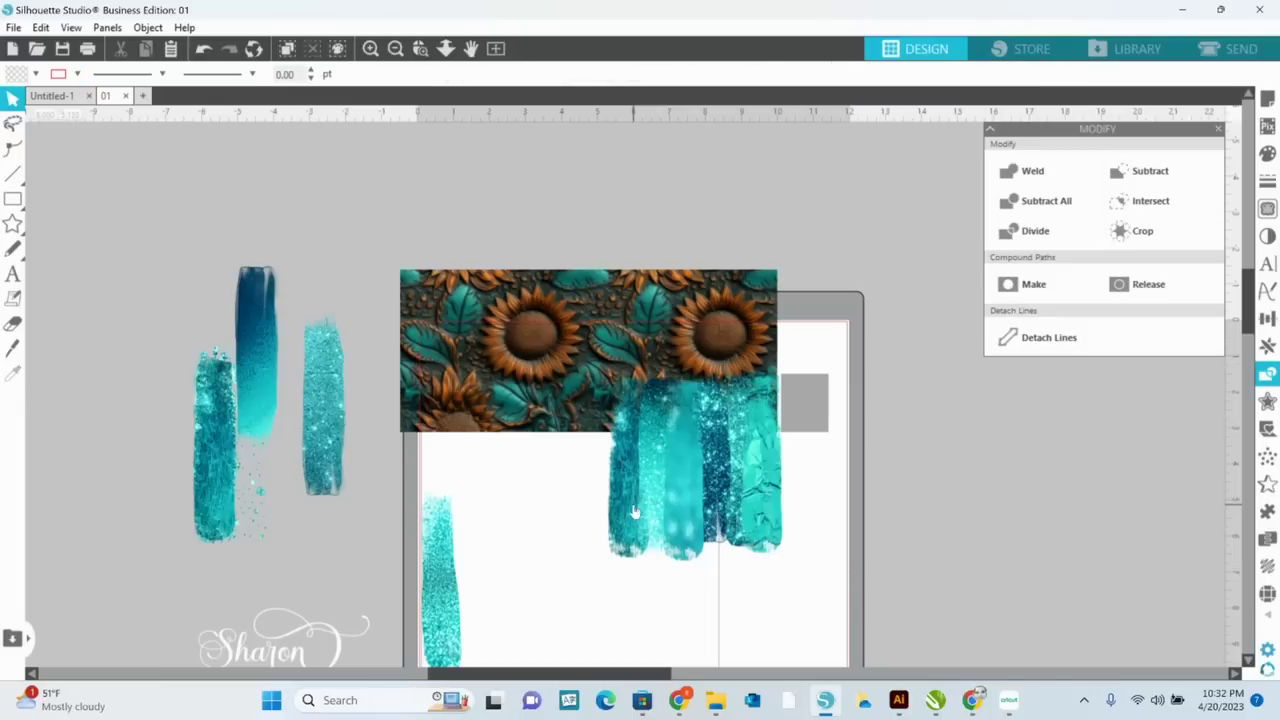
mouse_move(205, 541)
left_mouse_down()
mouse_move(545, 568)
mouse_move(502, 666)
left_mouse_up()
left_click(299, 577)
Move the wide speckle overlay off the stack to the right of the mat and add the chunky glitter stroke at the row's left end
left_click_drag(254, 510, 678, 471)
left_click_drag(703, 535, 945, 547)
left_click(637, 580)
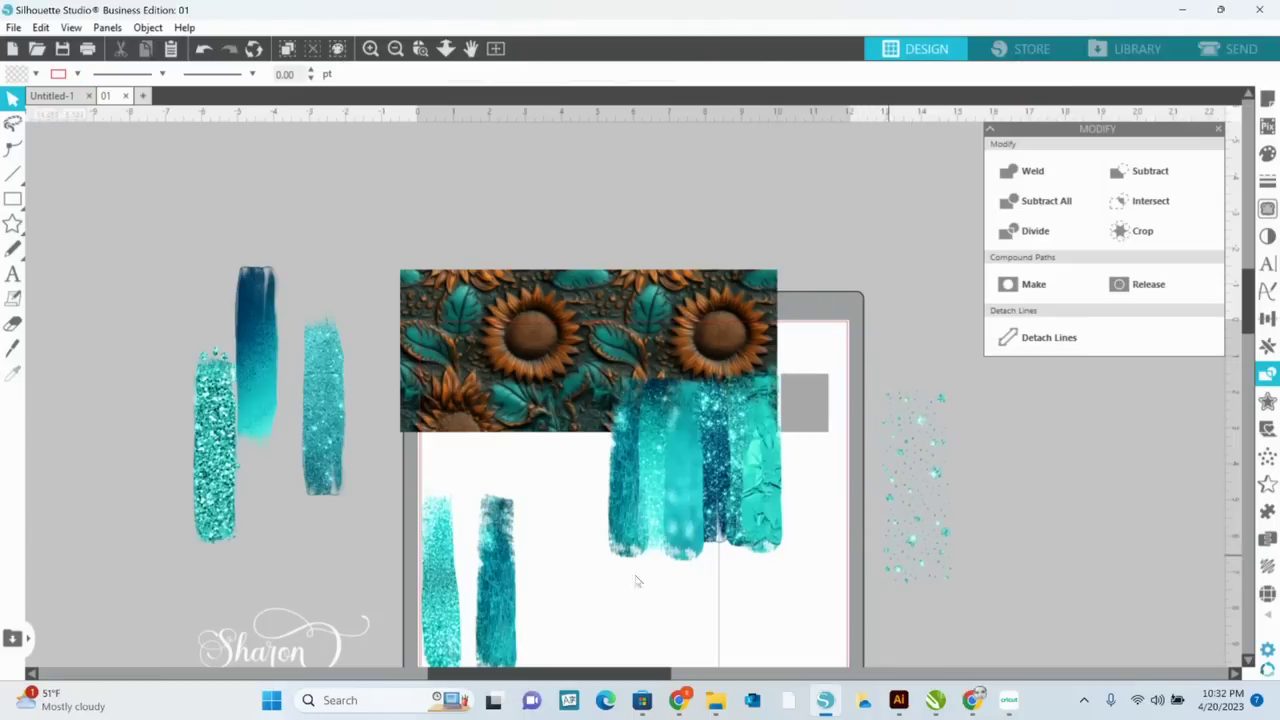
left_click(324, 427)
left_click_drag(214, 444, 602, 455)
left_click(396, 420)
Move the sparkly bokeh stroke onto the mat, bring it forward, and place it left of the chunky glitter stroke
left_click_drag(227, 456, 545, 465)
right_click(545, 465)
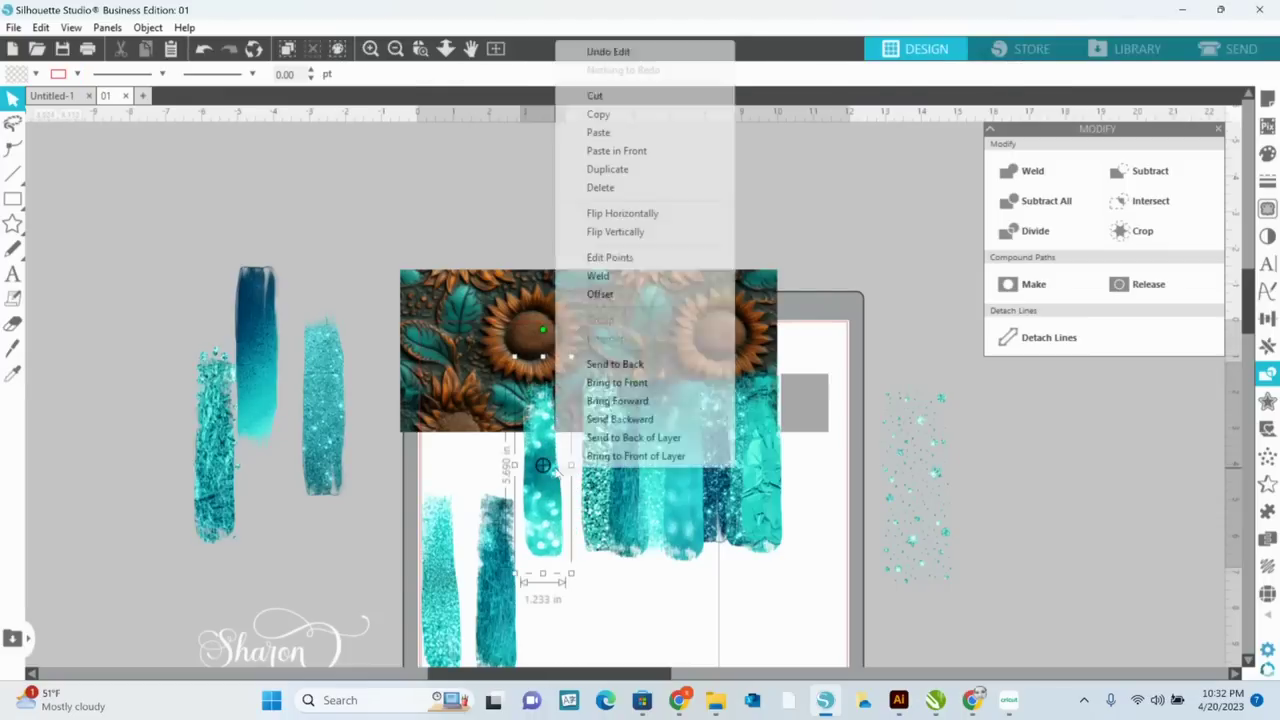
left_click(618, 400)
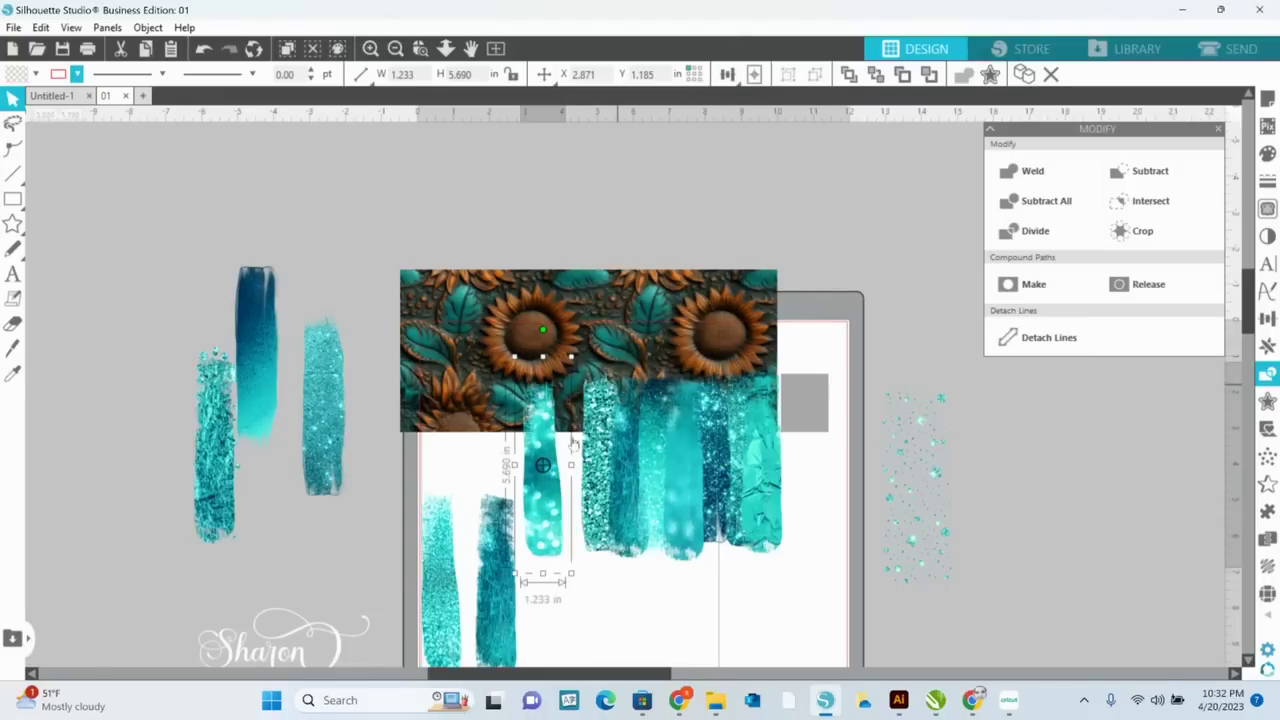
left_click_drag(548, 523, 580, 517)
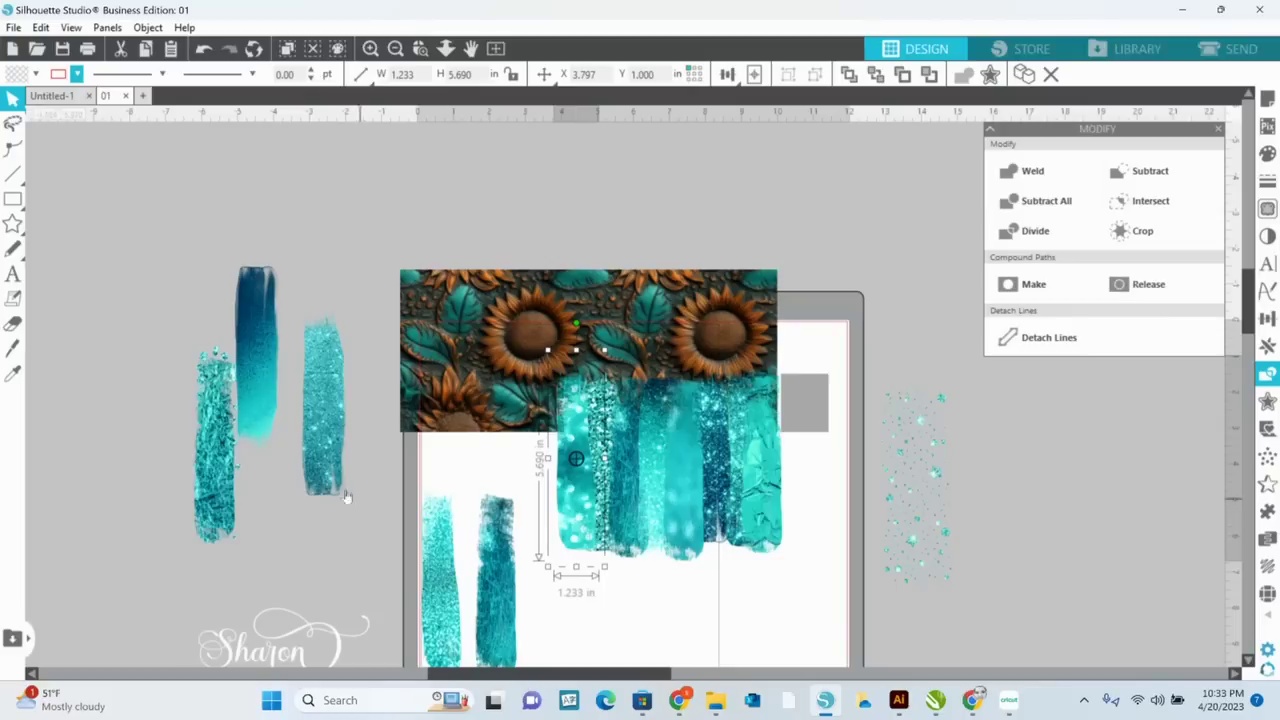
Extend the row leftward with the teal foil-textured stroke and the flipped blue gradient stroke
left_click_drag(225, 455, 549, 462)
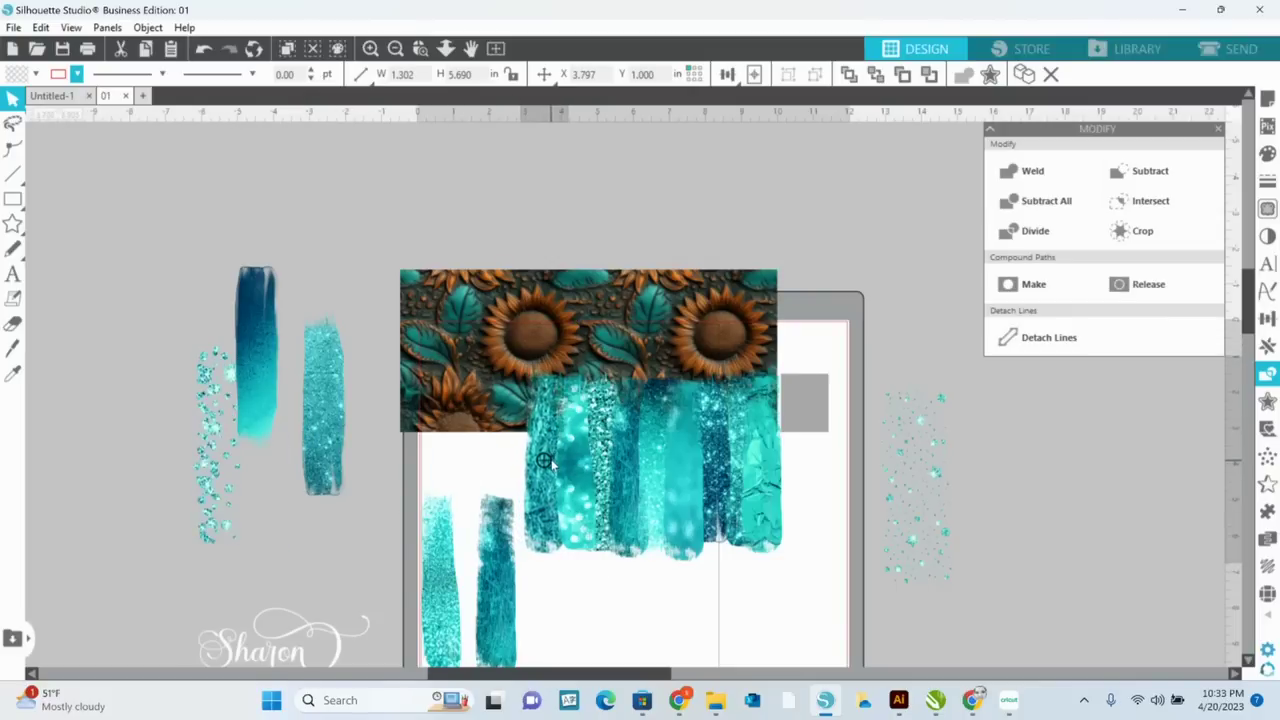
left_click(305, 417)
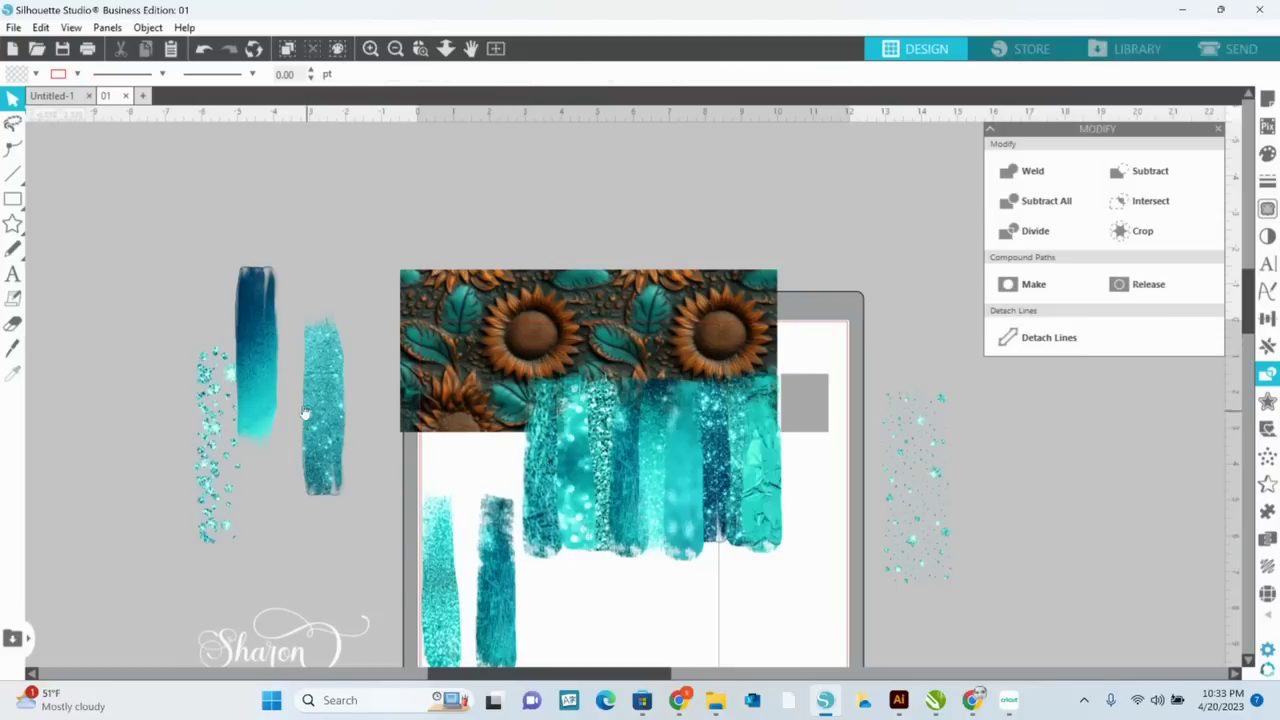
left_click_drag(256, 385, 510, 494)
key("Escape")
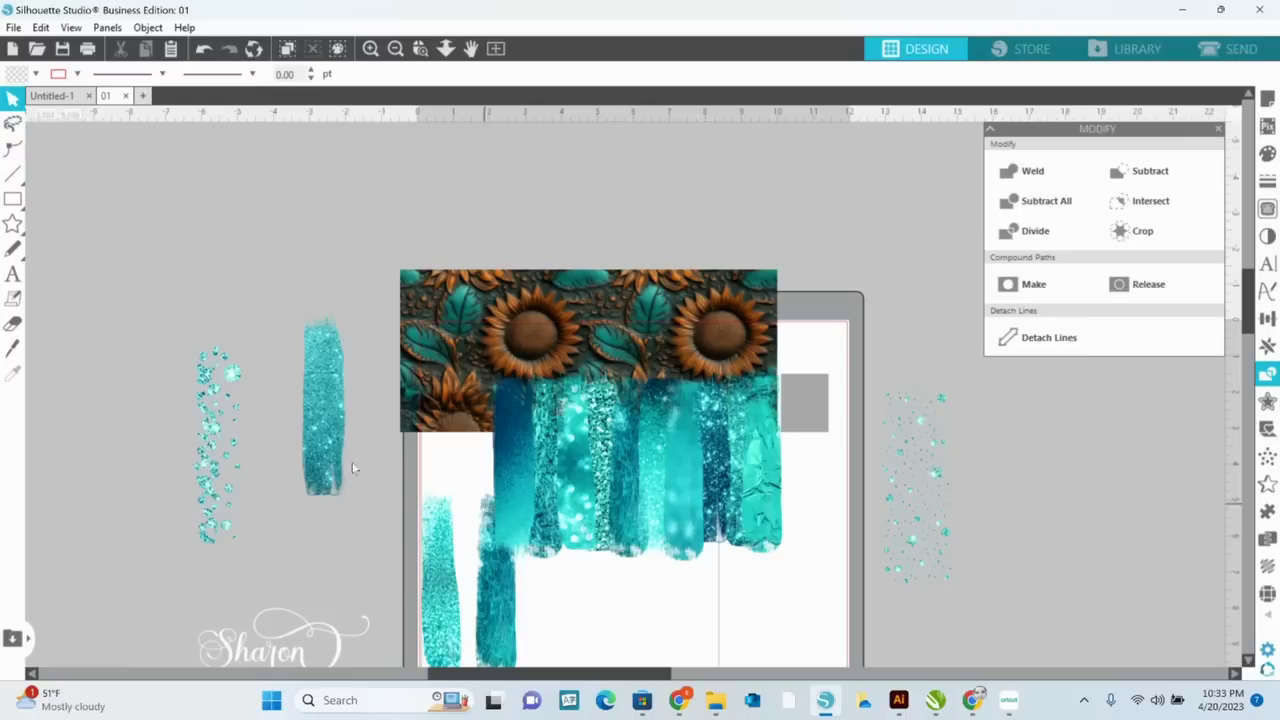
Place the parked light glitter stroke left of the gradient stroke, bring it to the front, and add the parked dark textured stroke beside it
mouse_move(437, 620)
left_mouse_down()
mouse_move(484, 502)
mouse_move(475, 508)
left_mouse_up()
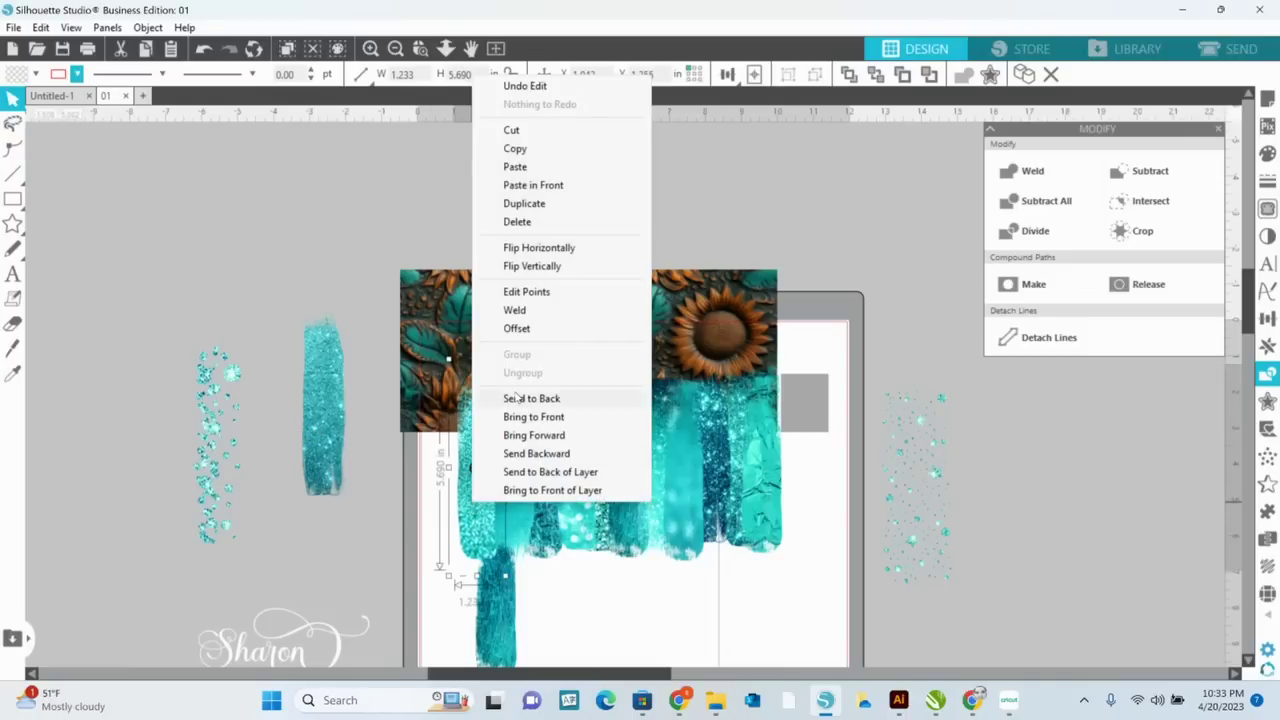
left_click(522, 418)
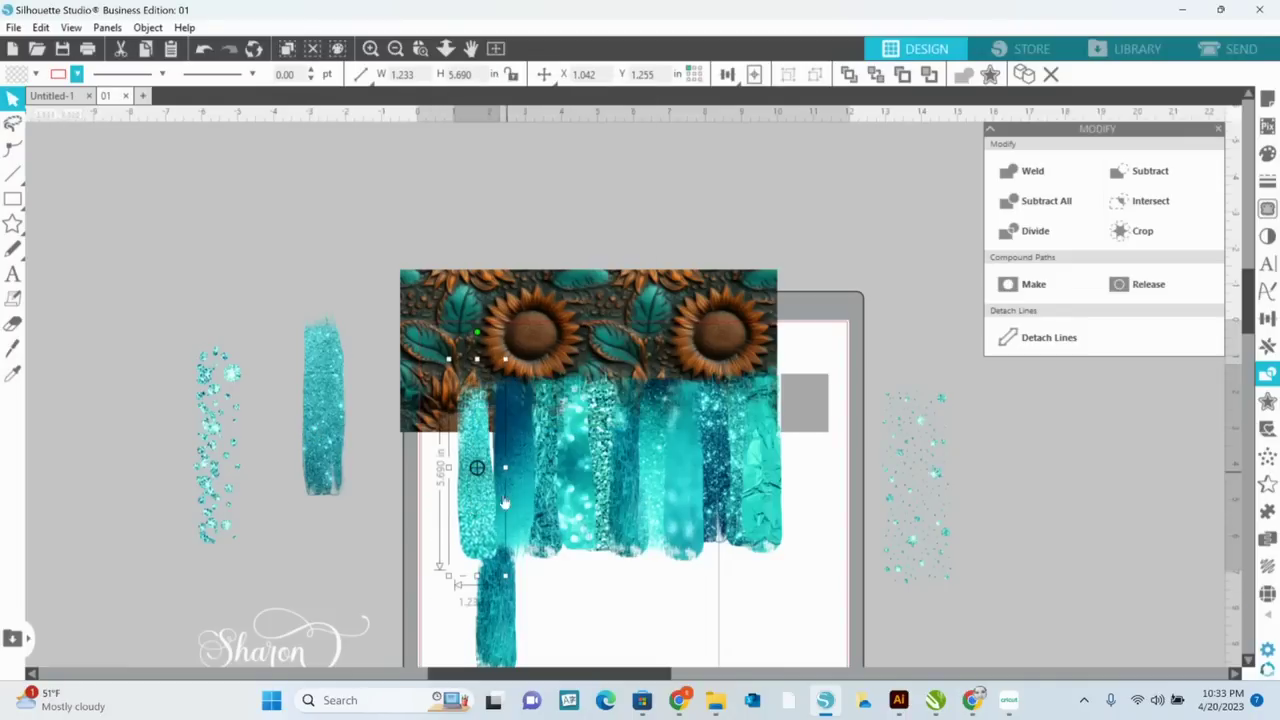
left_click_drag(489, 506, 459, 499)
key("Escape")
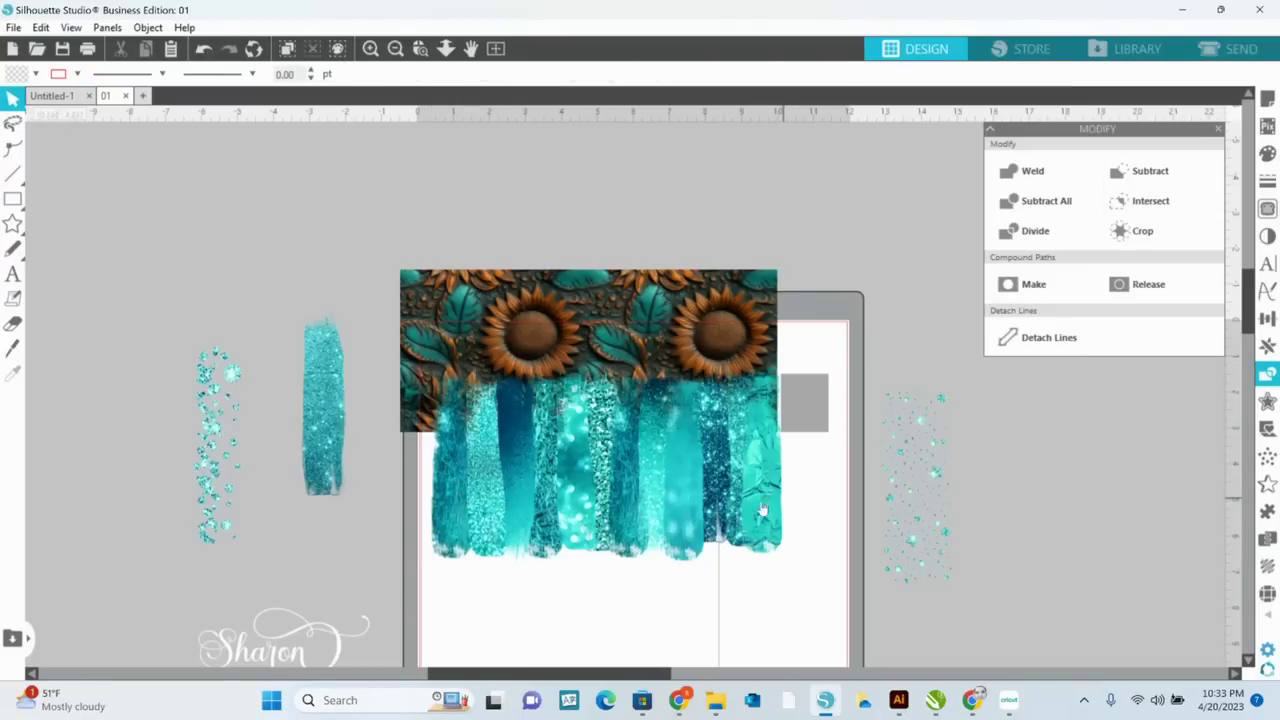
Place the last glitter stroke at the sunflower panel's lower-left corner and nudge the light glitter stroke slightly left
mouse_move(318, 421)
left_mouse_down()
mouse_move(326, 410)
mouse_move(428, 443)
mouse_move(414, 472)
mouse_move(440, 530)
mouse_move(460, 534)
left_mouse_up()
key("Escape")
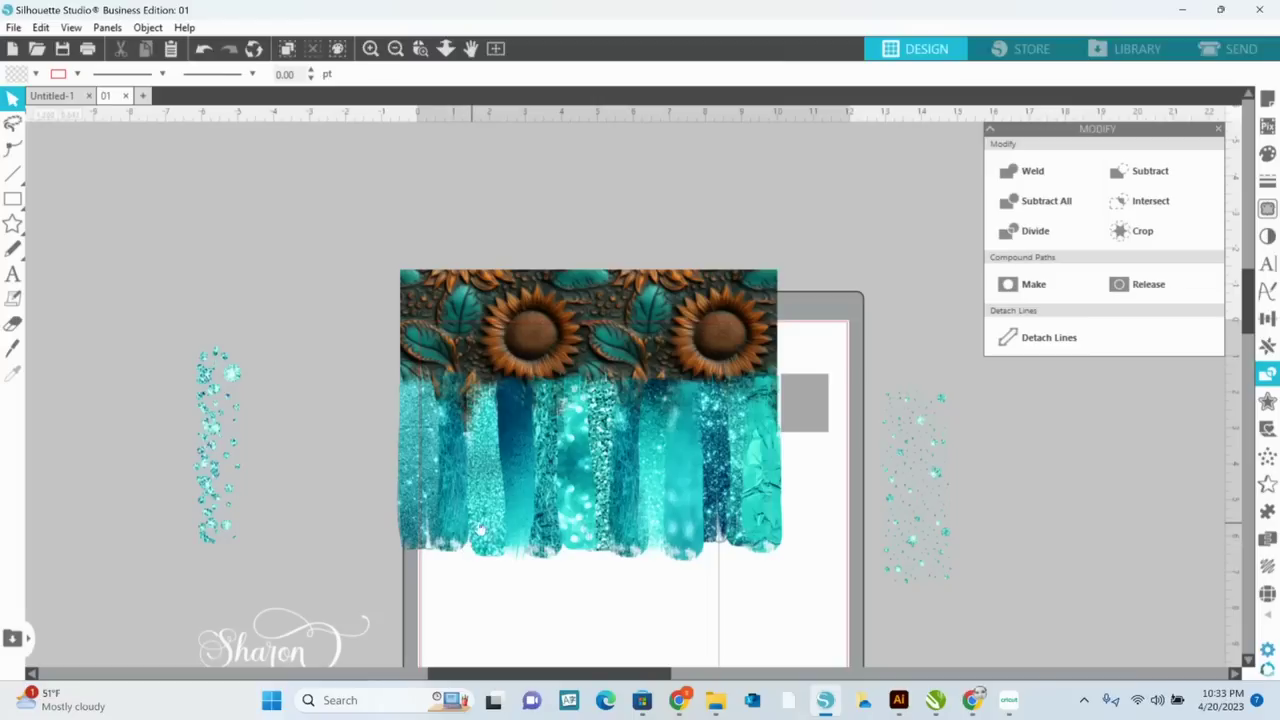
left_click(494, 524)
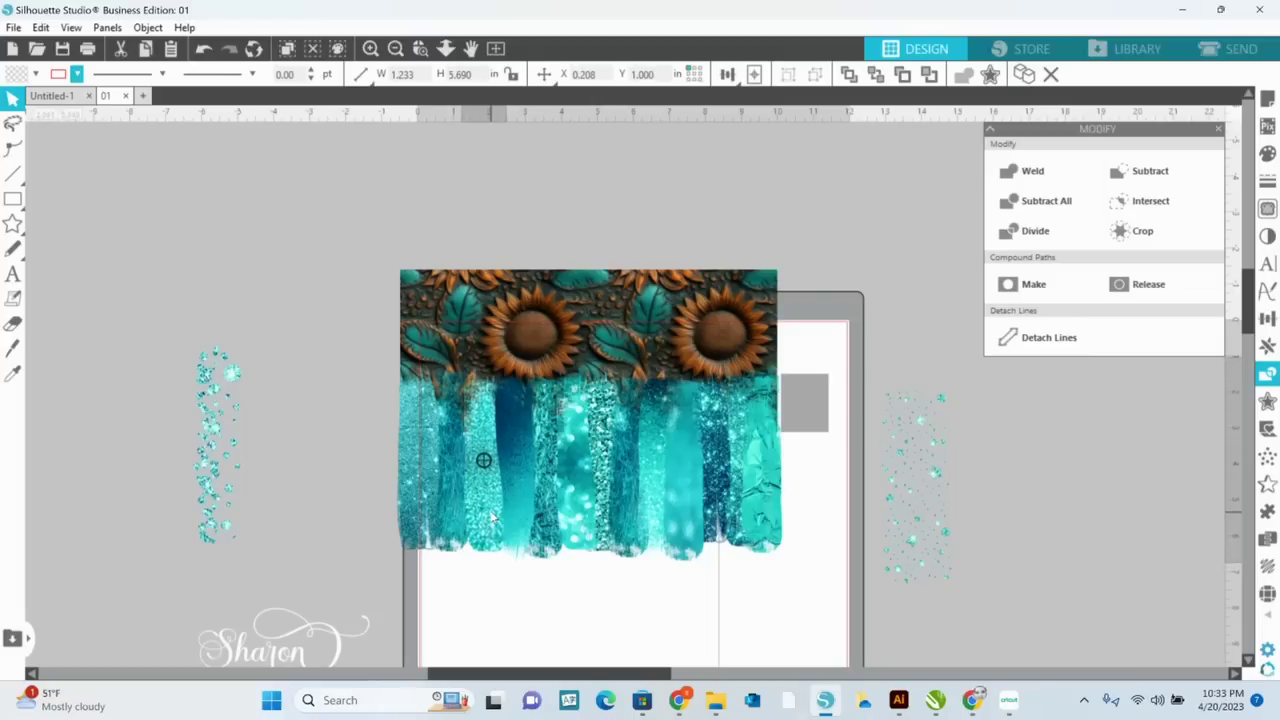
key("Escape")
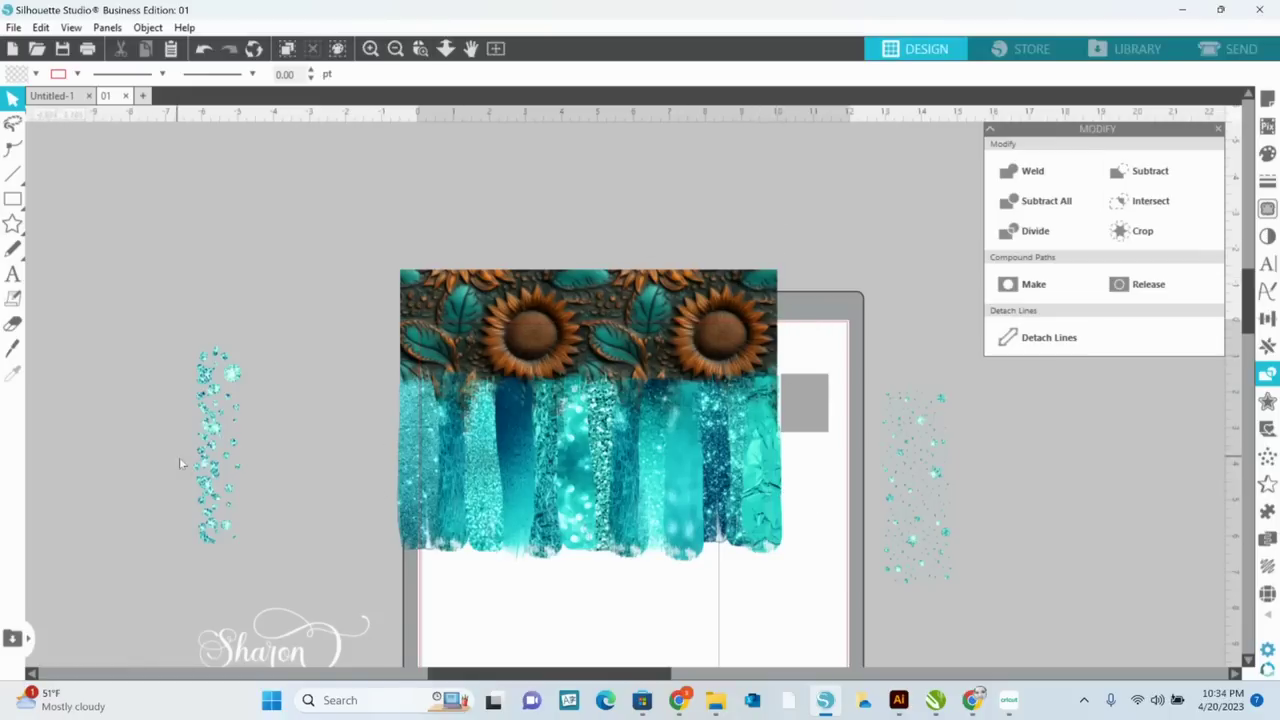
Spread the stacked glitter speckle overlays apart beside the design so each one is separate
left_click(208, 488)
left_click_drag(208, 488, 298, 378)
left_click_drag(251, 474, 246, 463)
left_click(350, 420)
Bring the wide speckle overlay to the front and place it over the right half of the strokes, extending below their ends
left_click(895, 490)
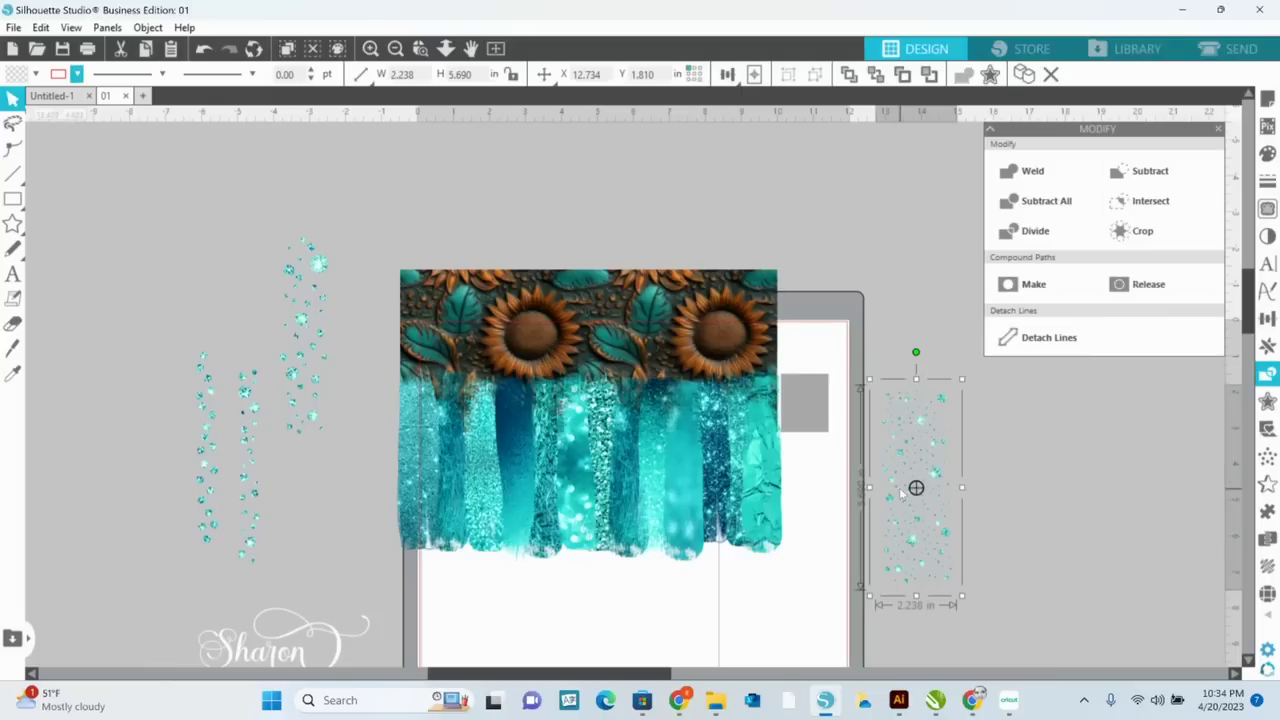
right_click(902, 492)
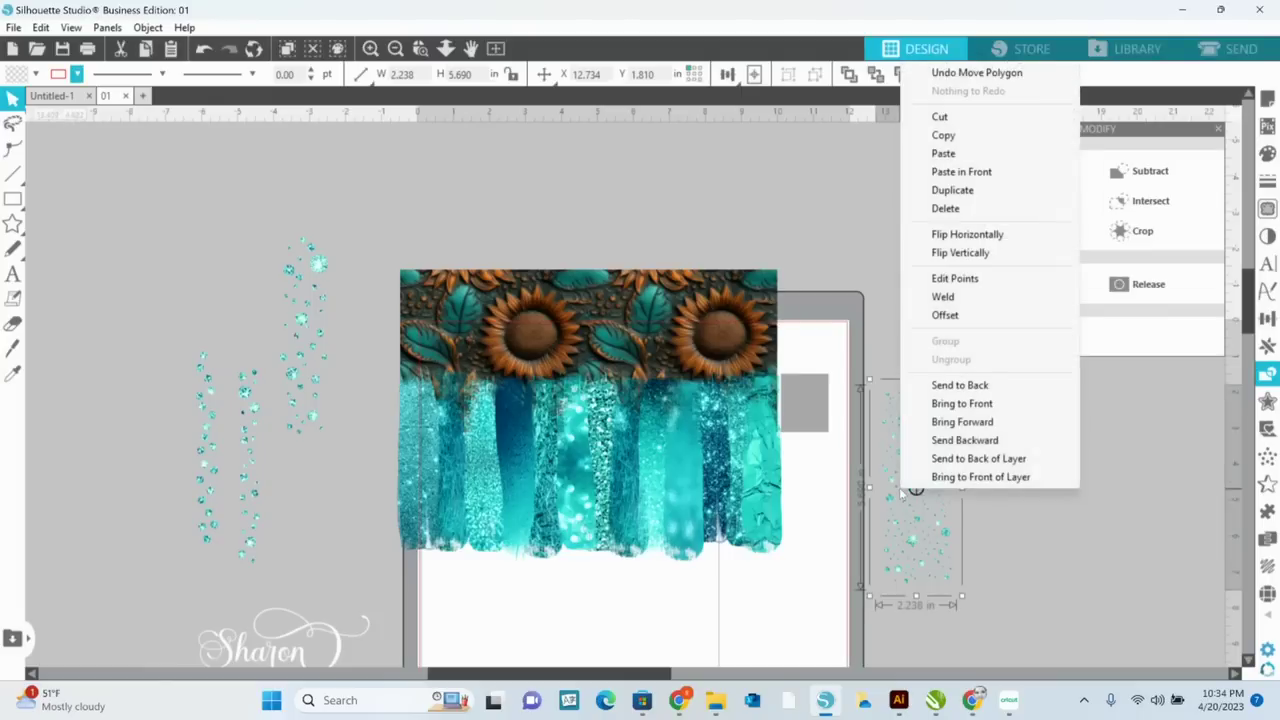
left_click(987, 403)
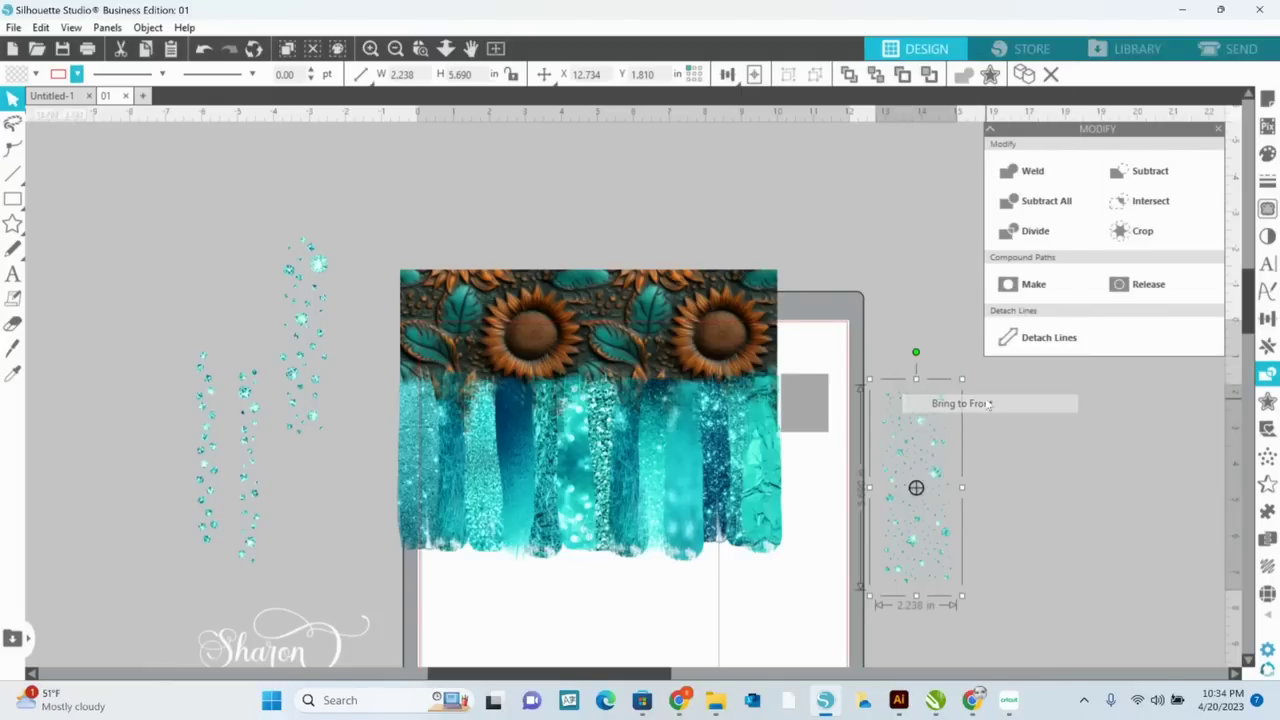
left_click_drag(917, 486, 714, 487)
left_click_drag(740, 536, 688, 500)
Bring the large-dot speckle overlay to the front and place it over the middle strokes, beside the wide speckle overlay
left_click_drag(303, 337, 512, 570)
right_click(512, 570)
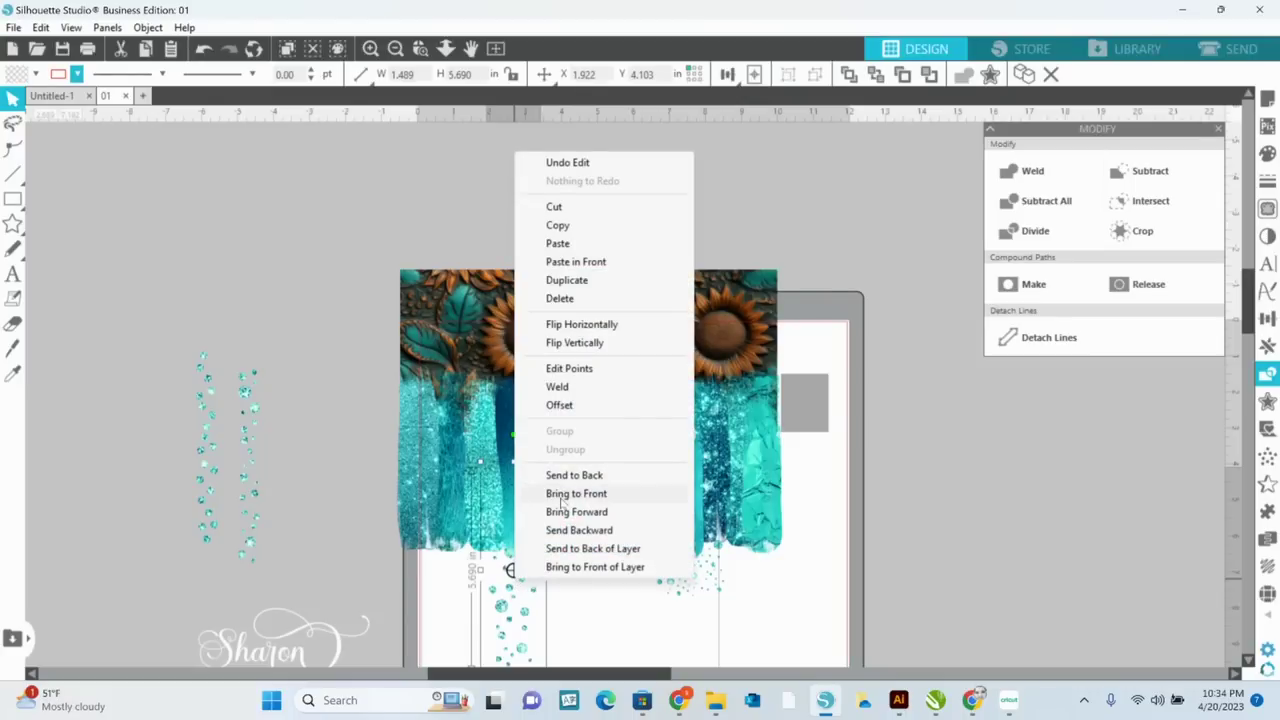
left_click(562, 494)
left_click_drag(528, 626, 639, 593)
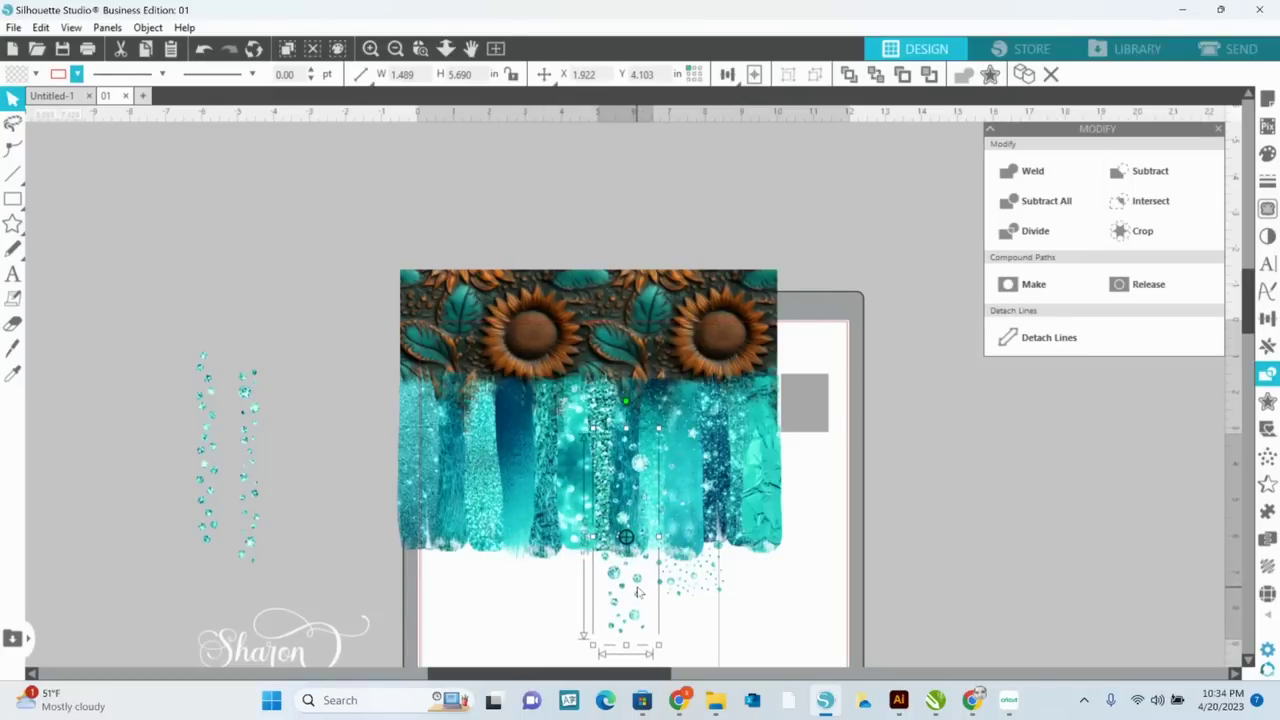
Bring the 0.920 in wide speckle overlay to the front and place it between the blue gradient stroke and the foil-textured stroke
left_click(213, 530)
right_click(213, 530)
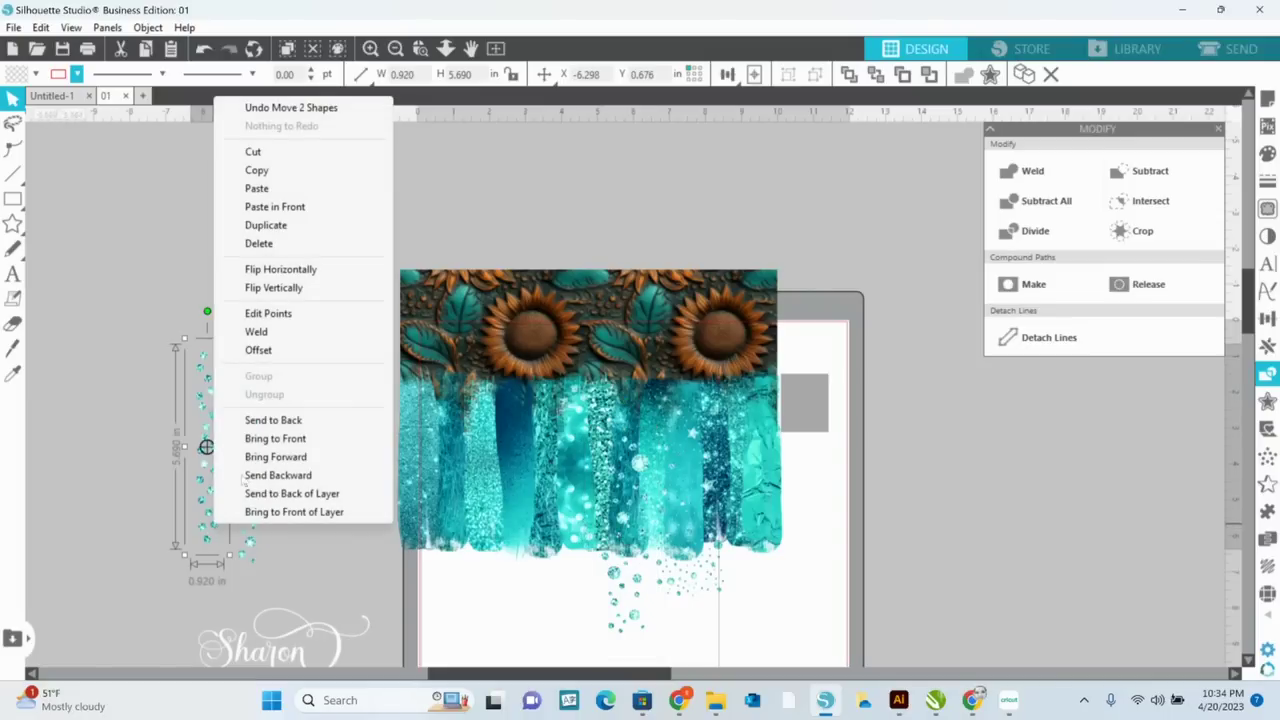
left_click(285, 440)
left_click_drag(205, 518, 530, 564)
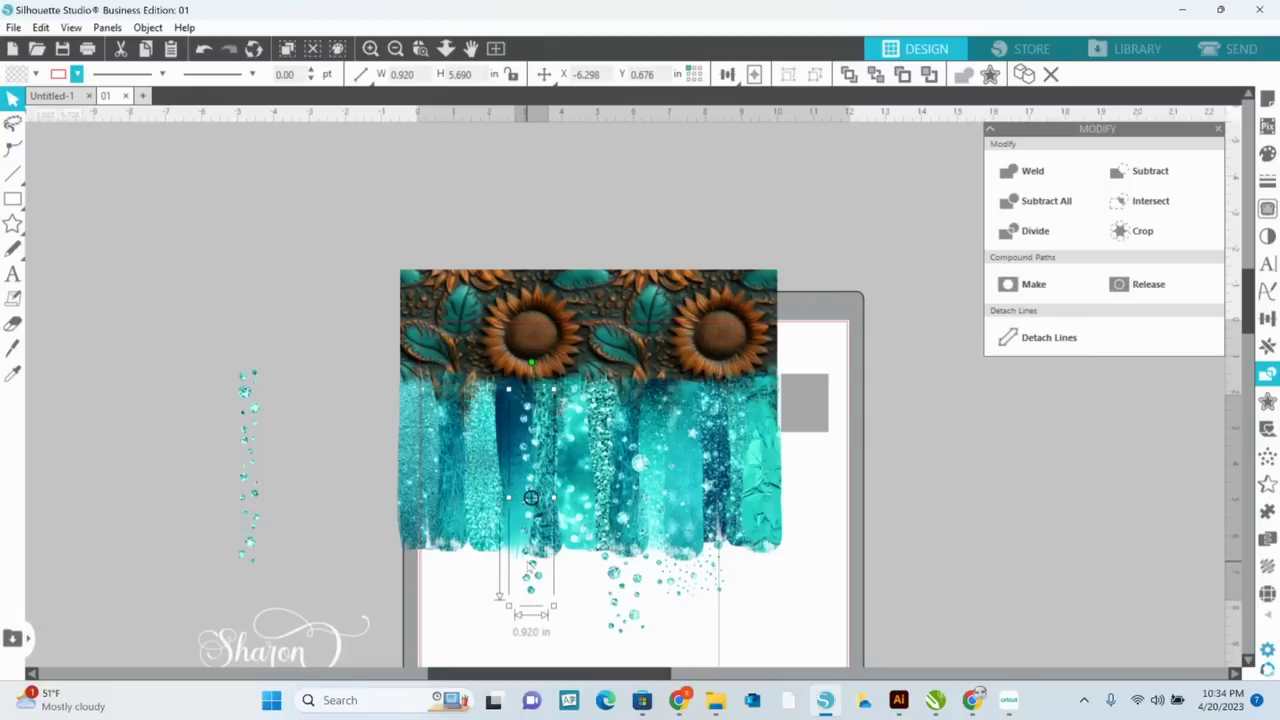
Bring the last narrow speckle overlay to the front and place it over the dark textured stroke near the row's left end
left_click(255, 515)
right_click(258, 518)
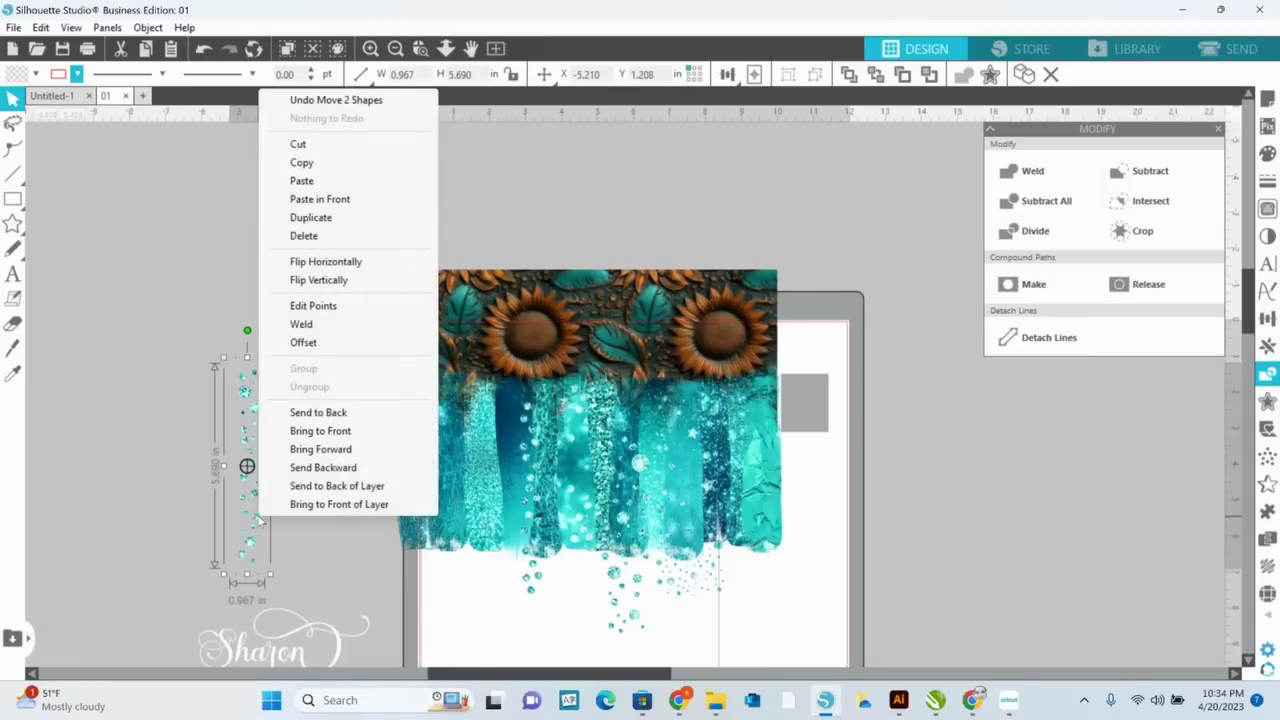
left_click(318, 431)
left_click_drag(252, 522, 462, 556)
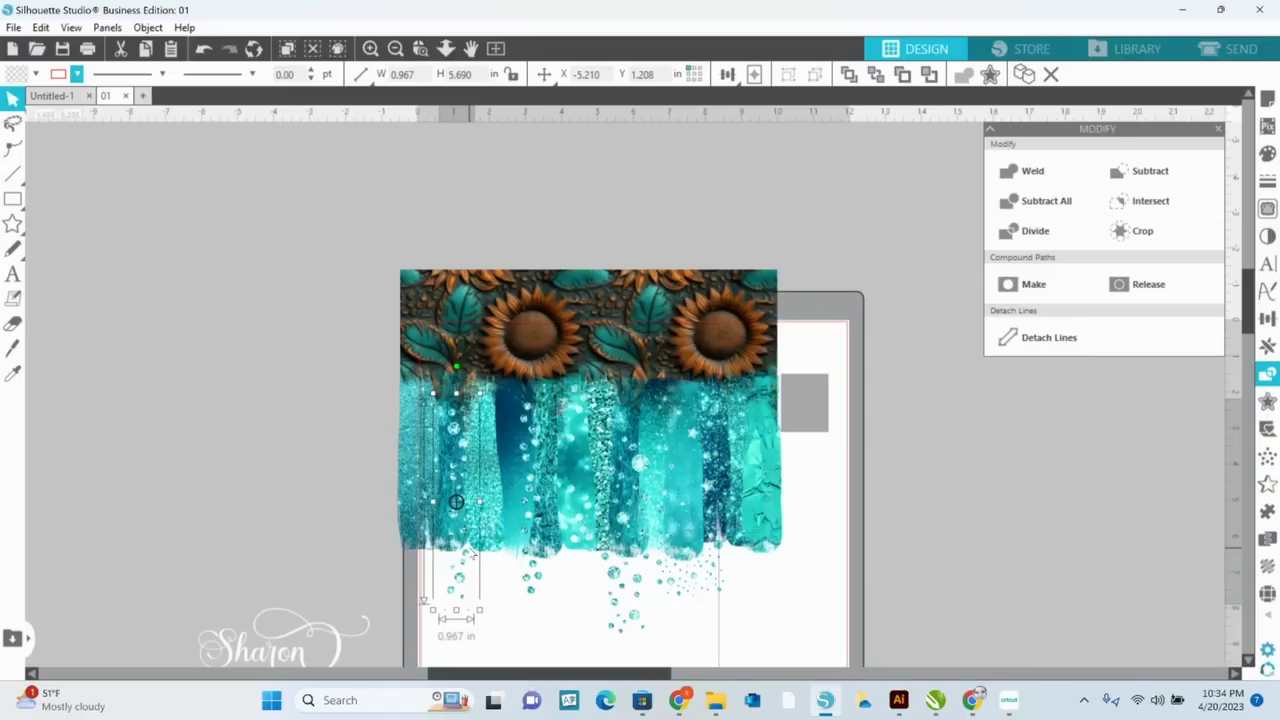
left_click(330, 511)
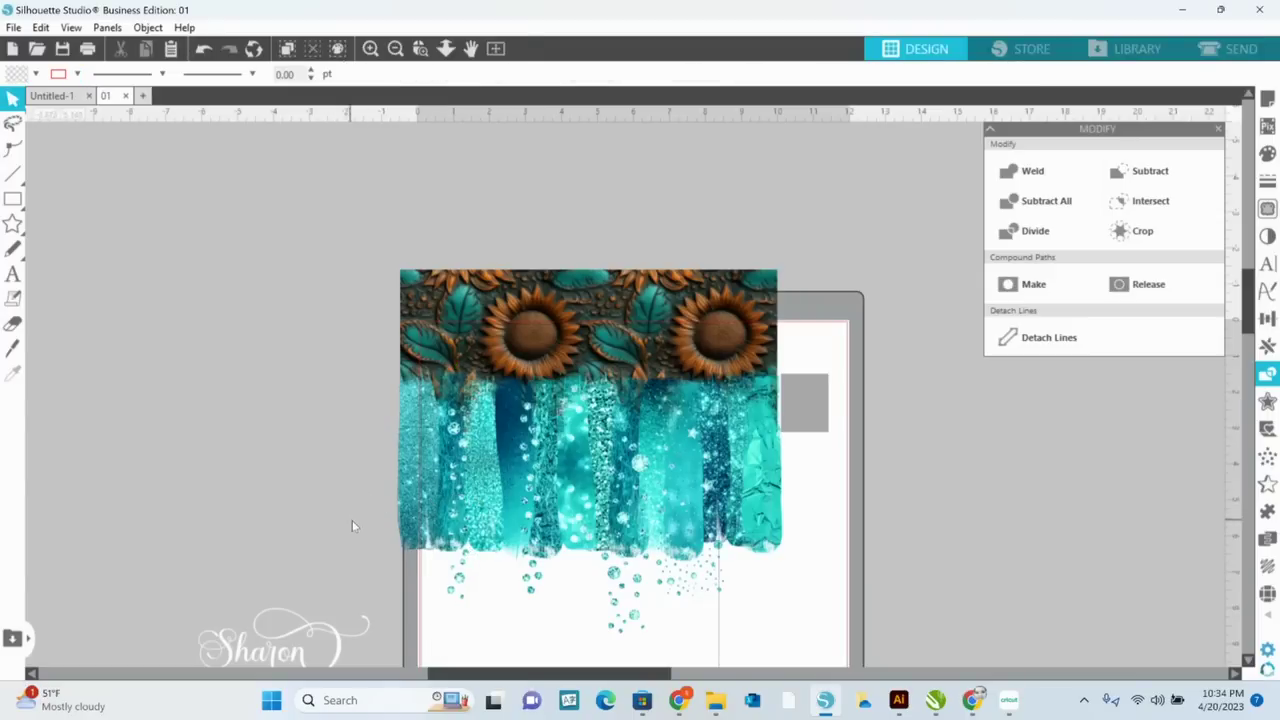
Group all the teal brush strokes and speckle overlays along the sunflower panel's lower edge into one object
key("ctrl+a")
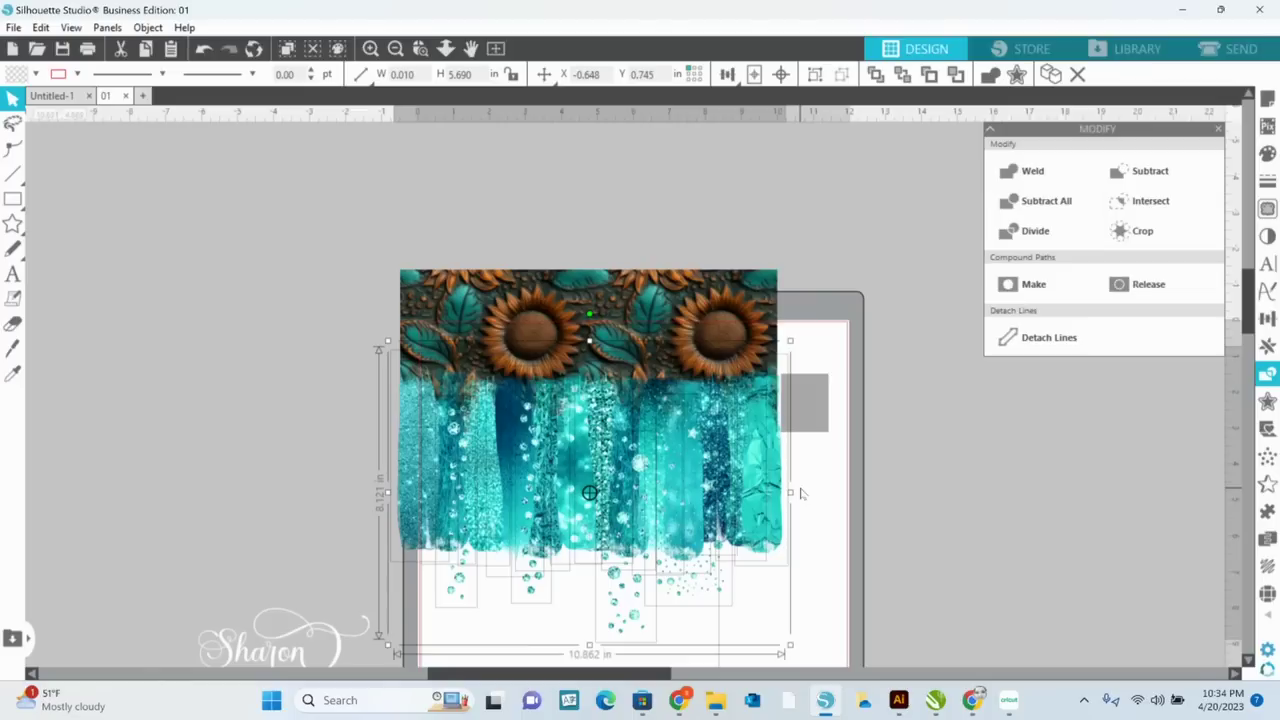
right_click(710, 503)
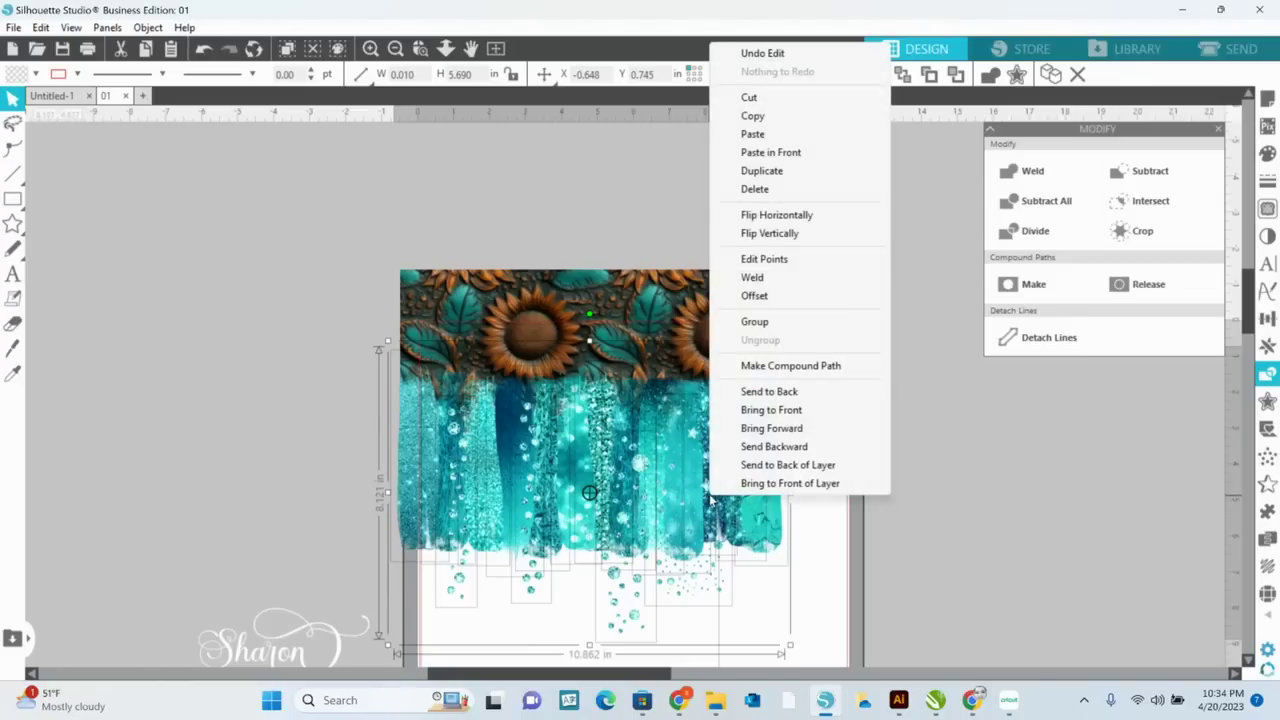
left_click(775, 323)
left_click(930, 461)
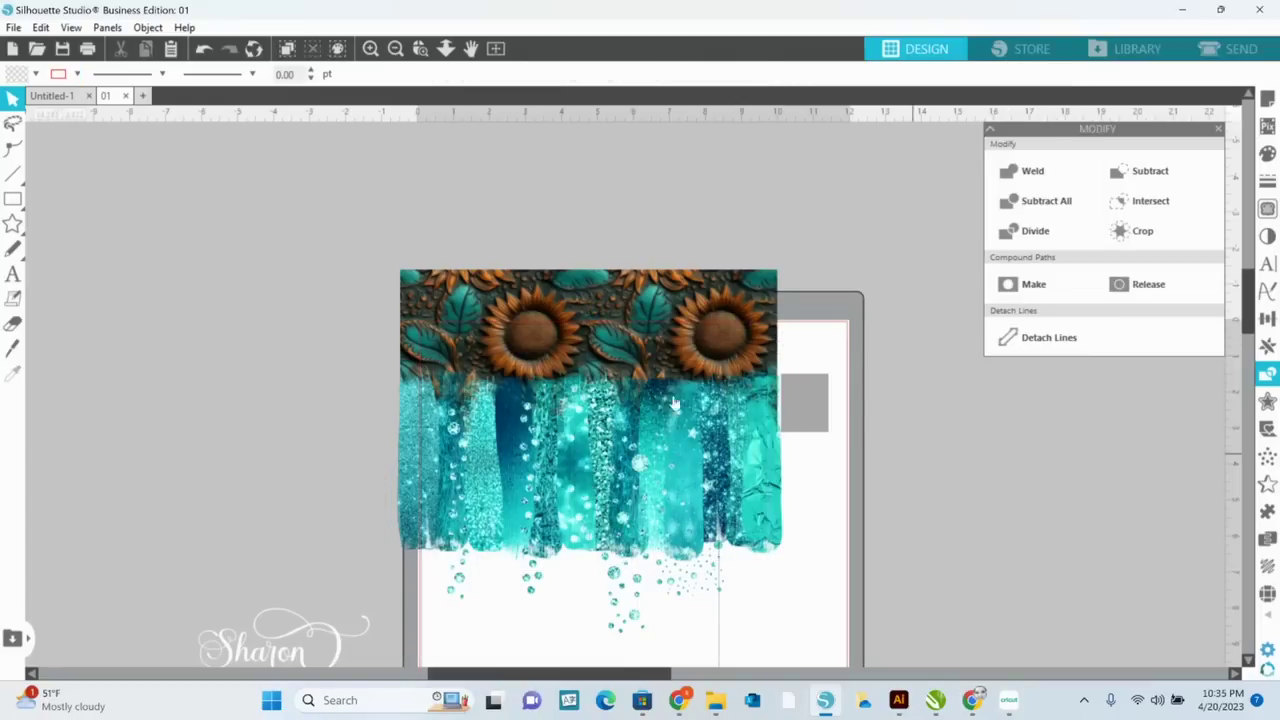
Draw a rectangle about 15.6 in wide and 5 in high across the lower part of the strokes
left_click(13, 199)
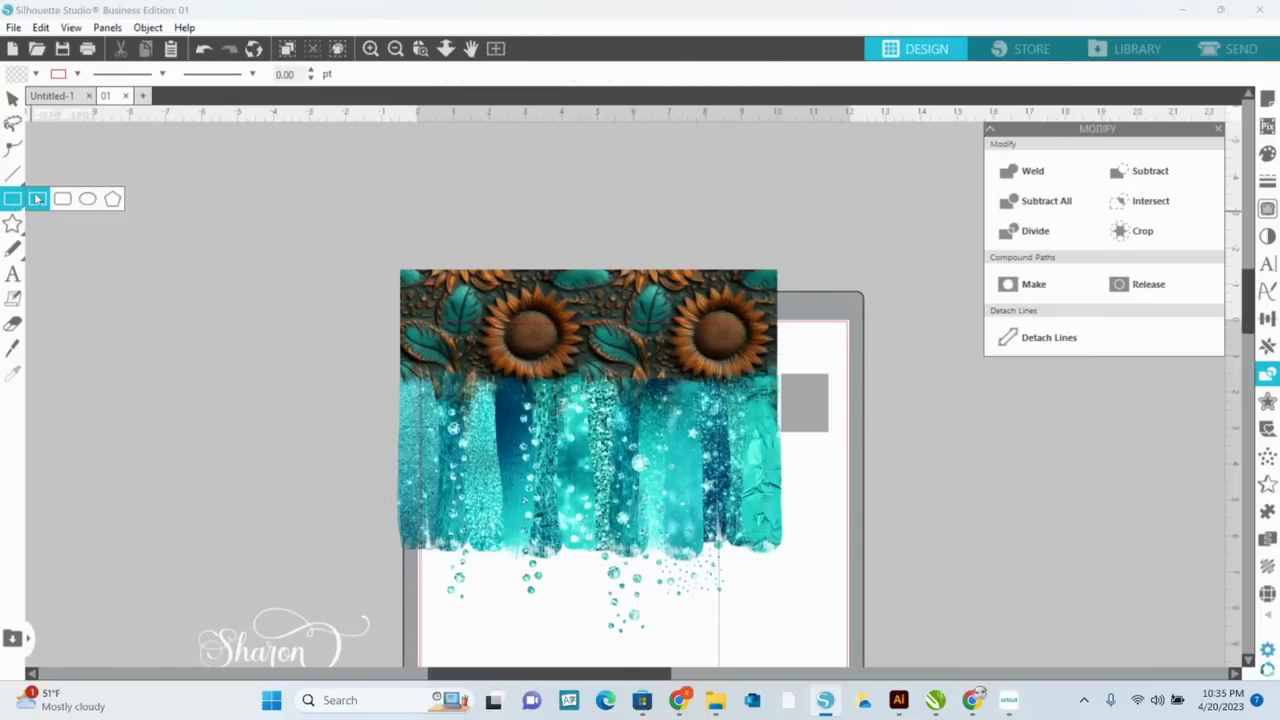
left_click_drag(166, 406, 727, 590)
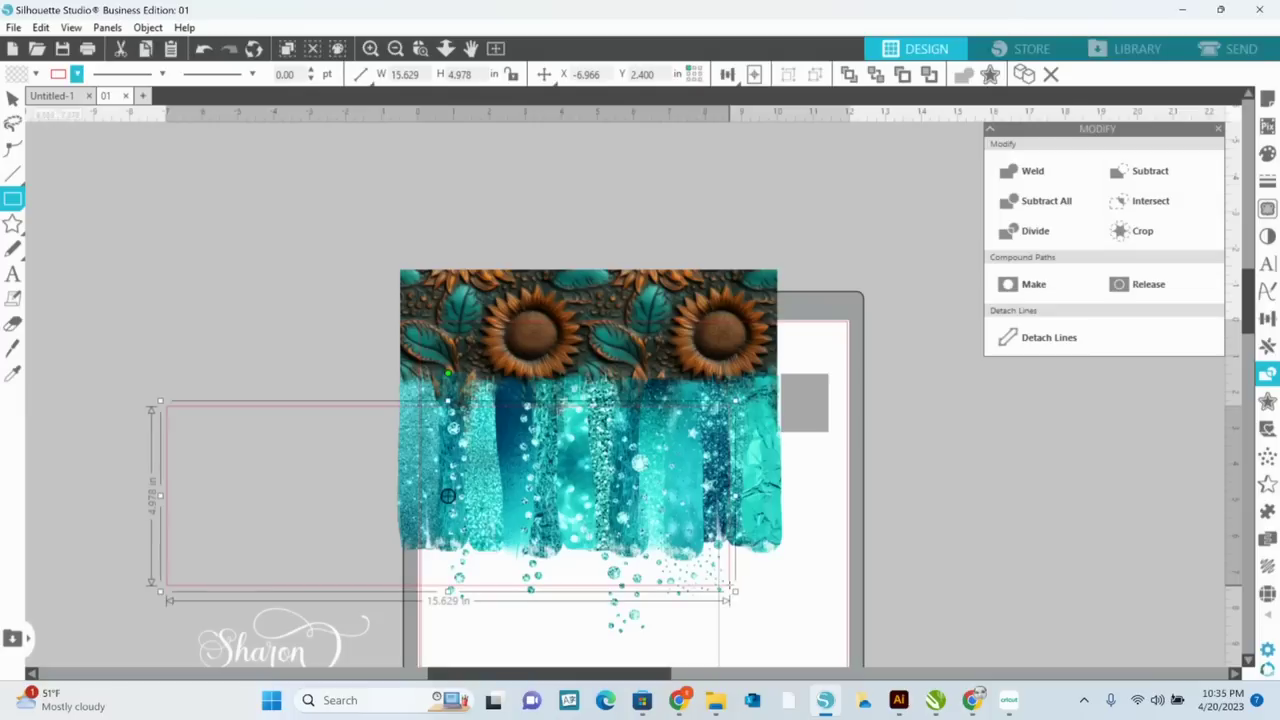
left_click(10, 98)
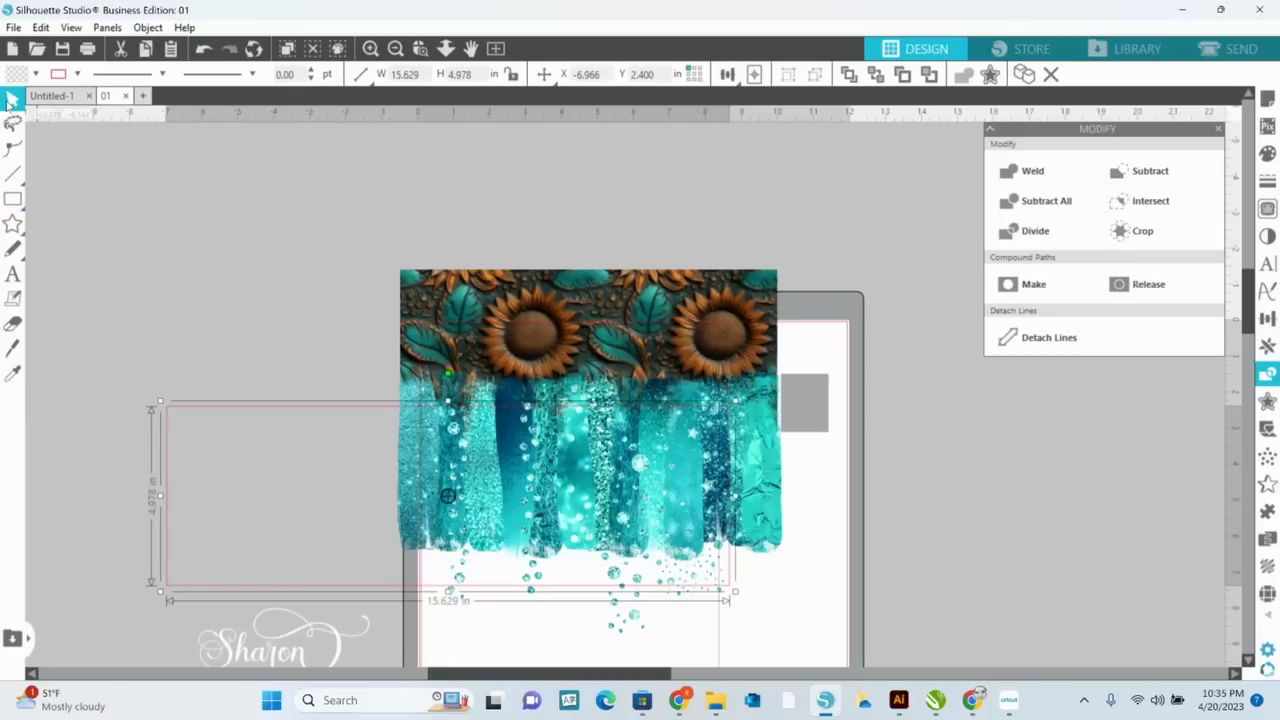
left_click(949, 534)
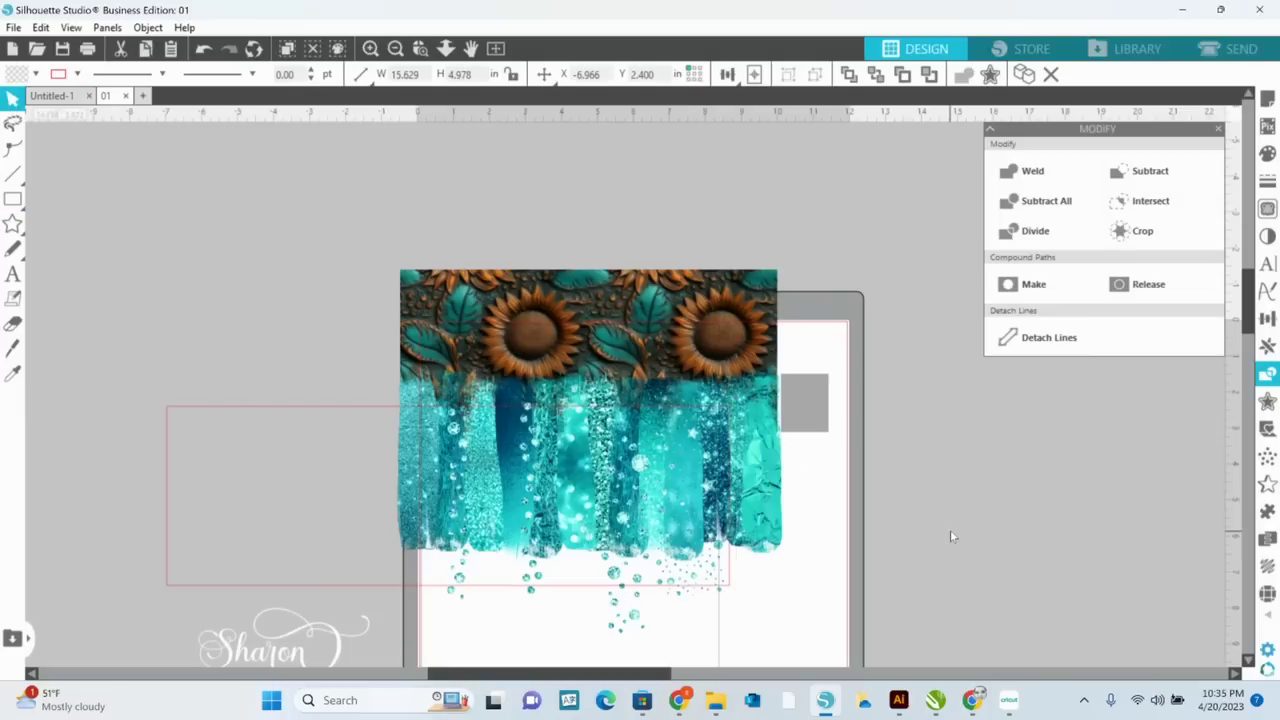
Nudge the grouped strokes left to X -1.065 in, past the sunflower panel's left edge
left_click(766, 490)
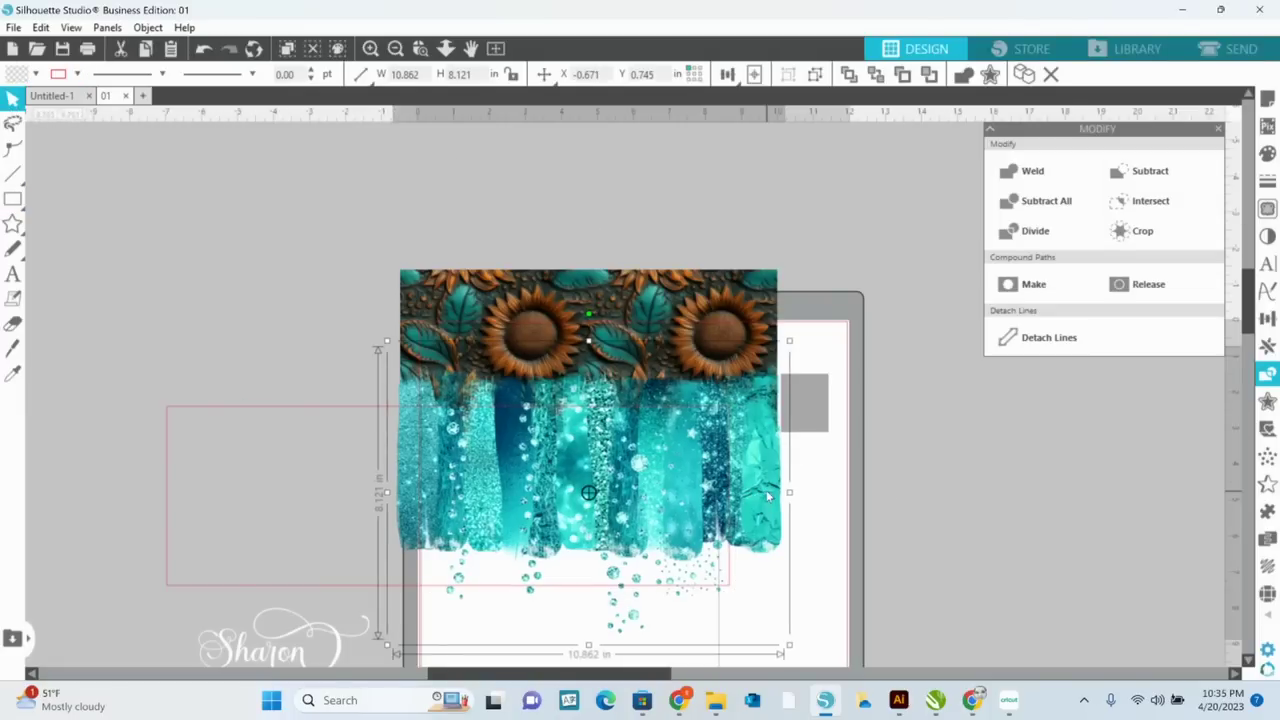
key("Left")
key("Left")
key("Left")
key("Left")
key("Left")
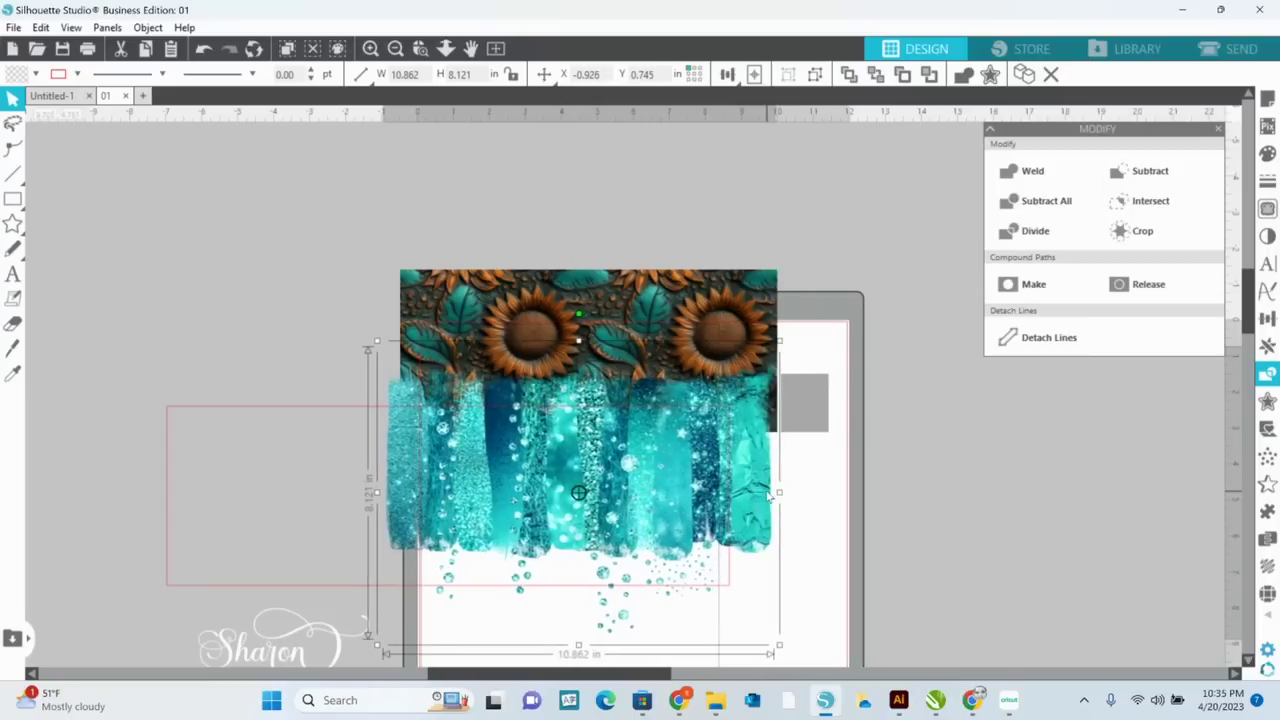
key("Left")
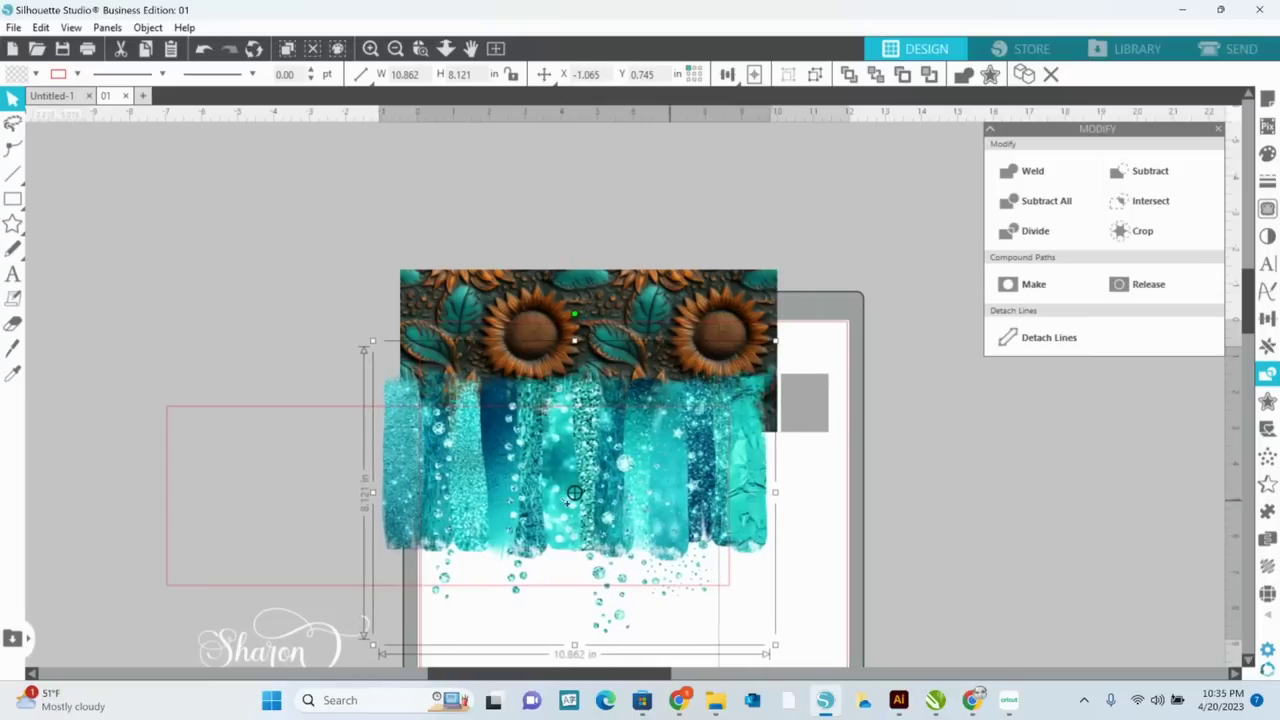
left_click(306, 314)
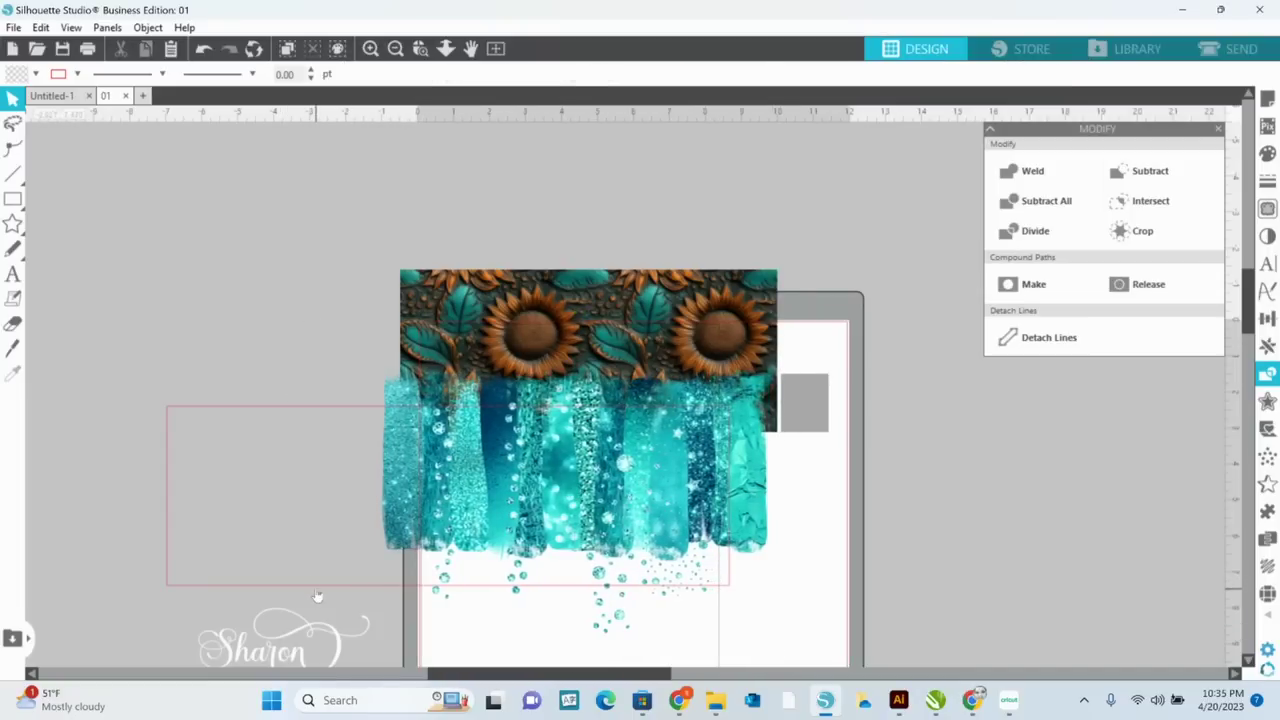
Place the rectangle's top edge along the panel's lower edge and subtract it from the stroke group
left_click_drag(318, 596, 415, 620)
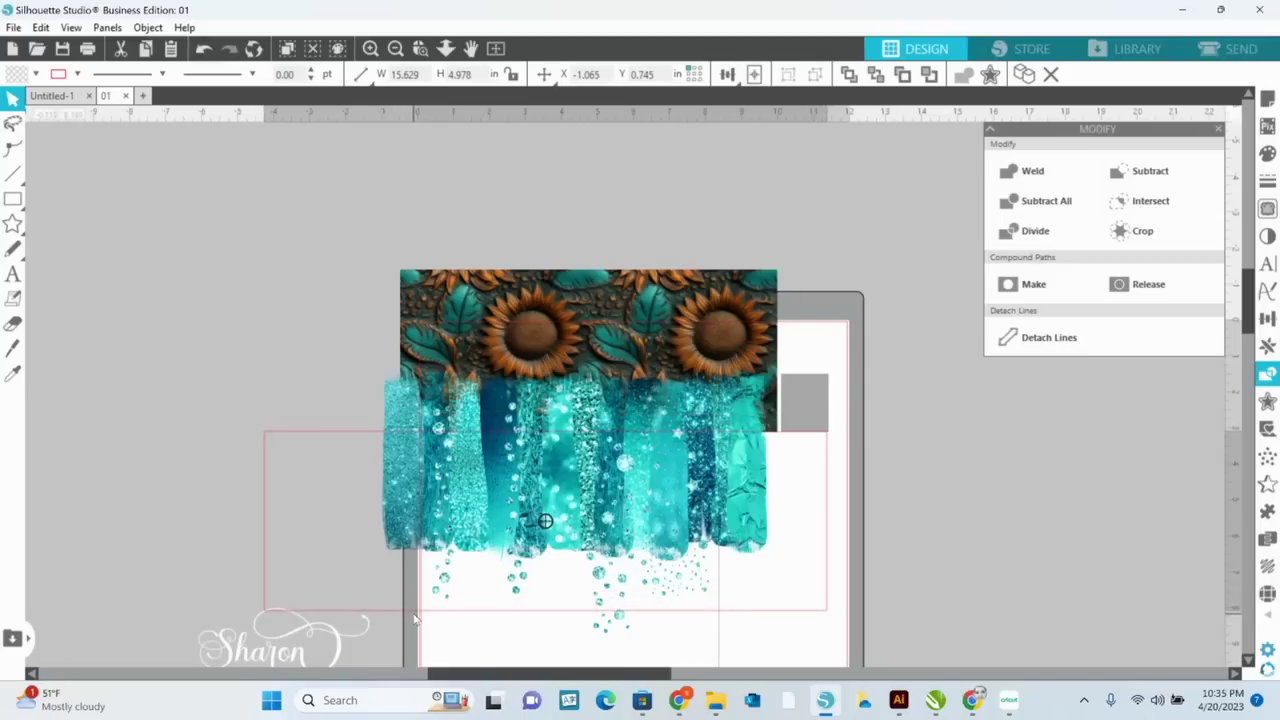
left_click(418, 483)
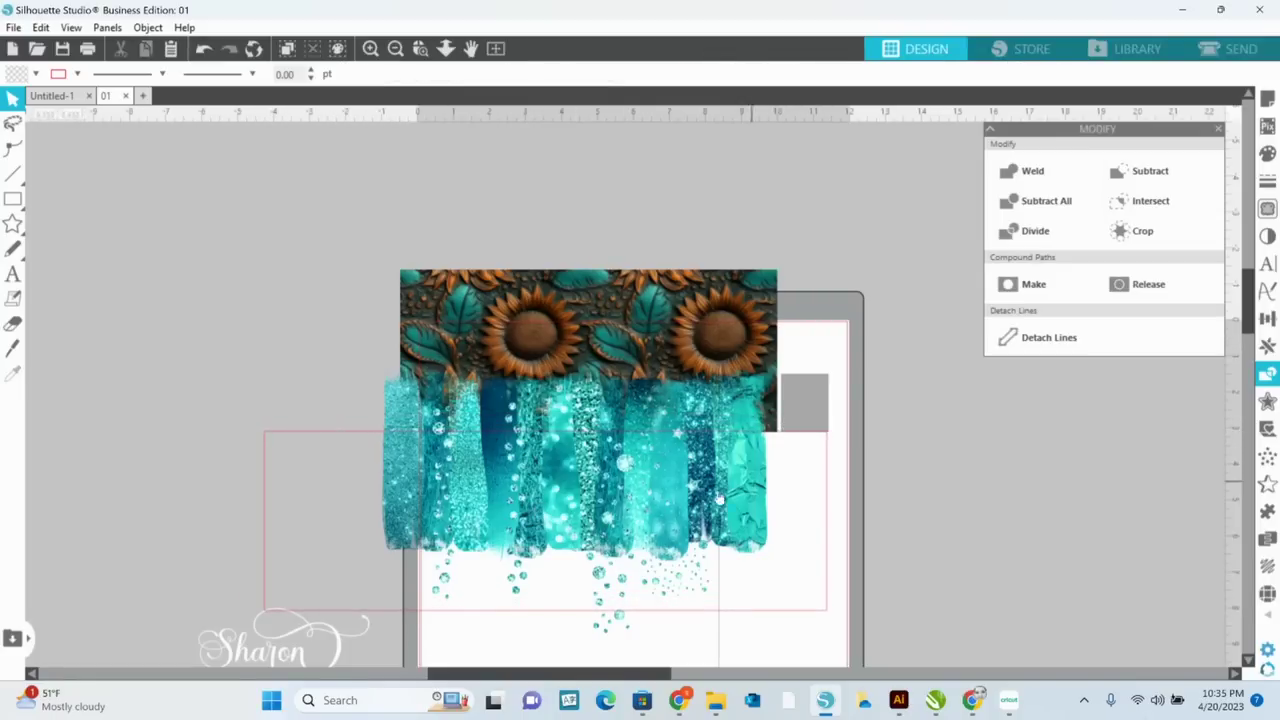
left_click_drag(965, 545, 700, 516)
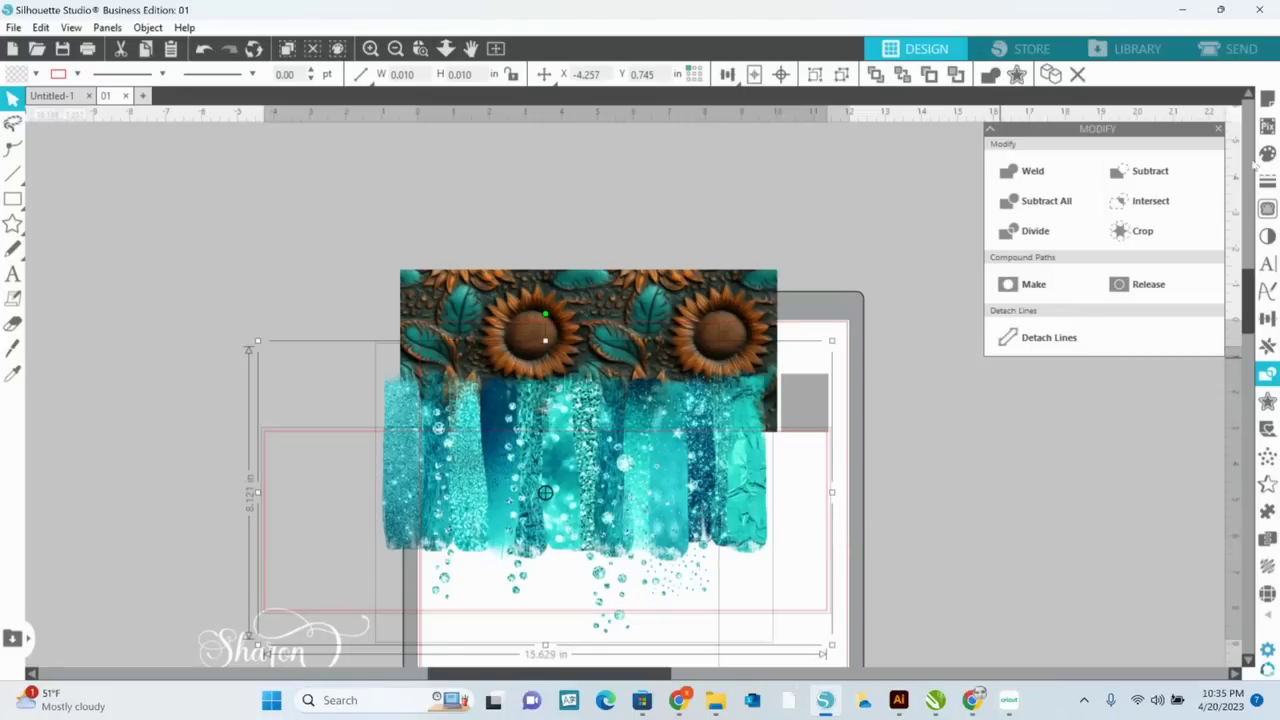
left_click(1166, 173)
left_click(986, 522)
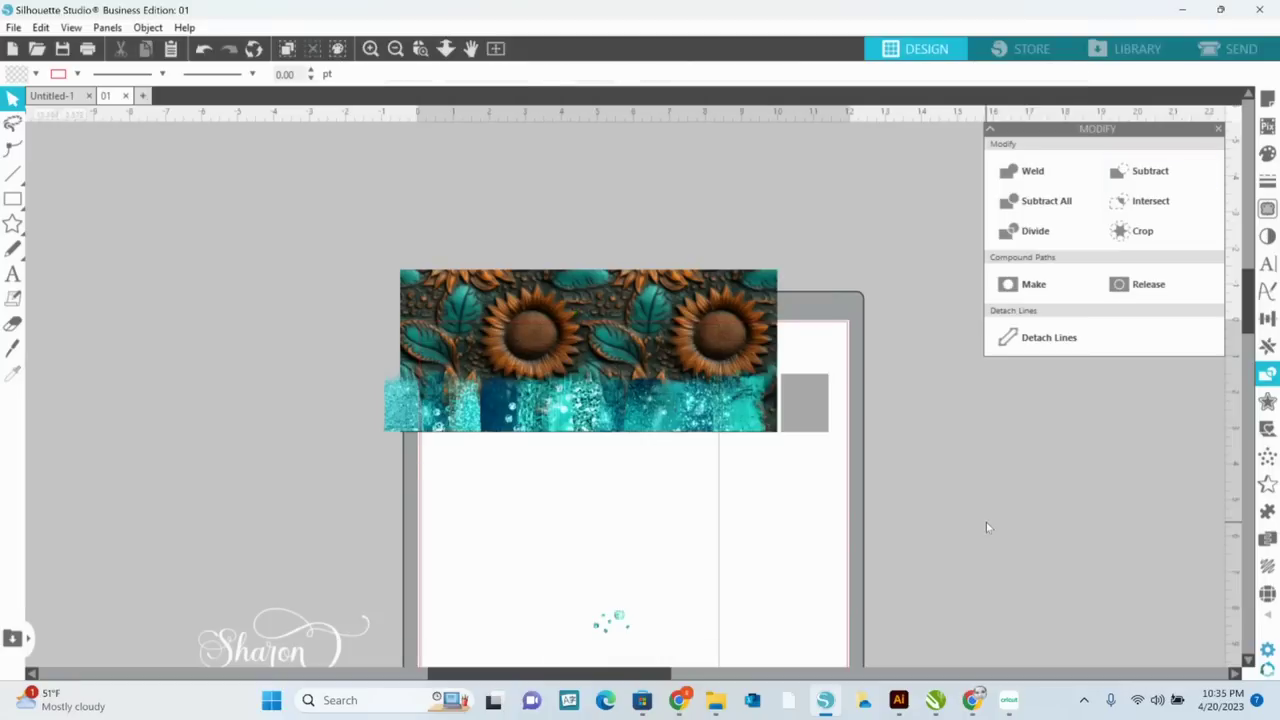
Move the sunflower panel clear of the trimmed strokes and delete the leftover speckle fragment below them
left_click(388, 411)
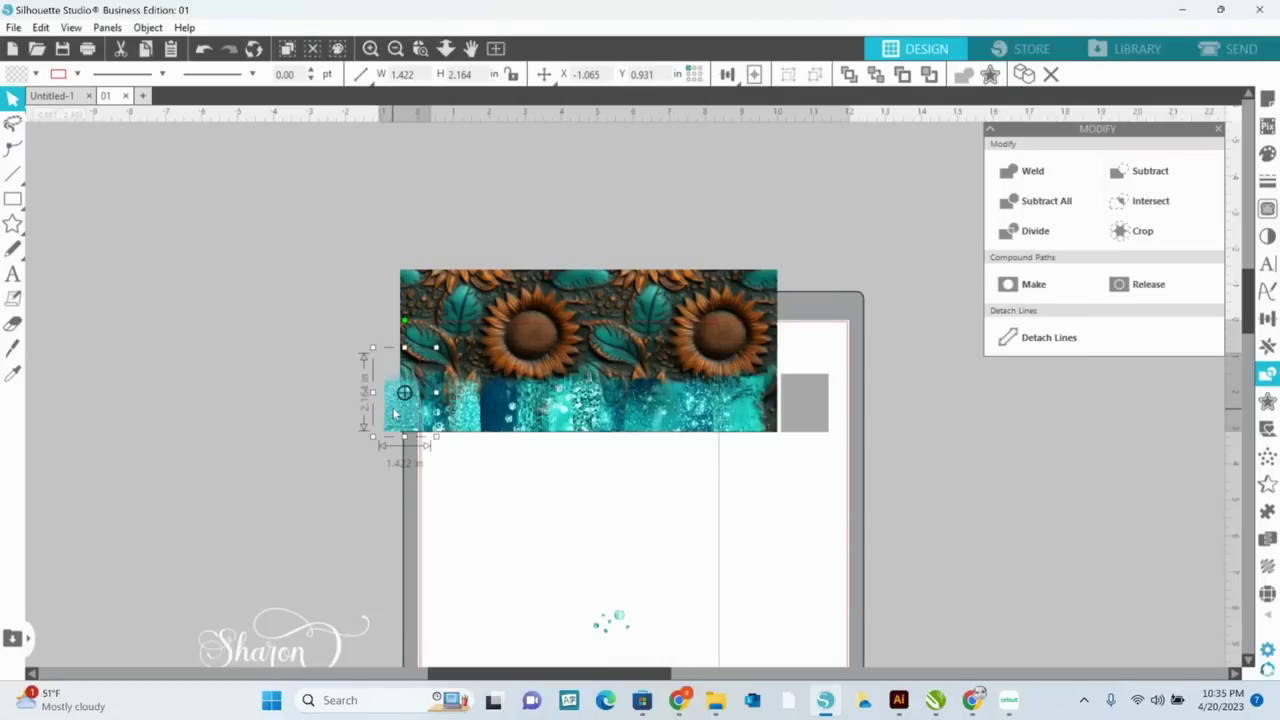
left_click_drag(404, 393, 469, 394)
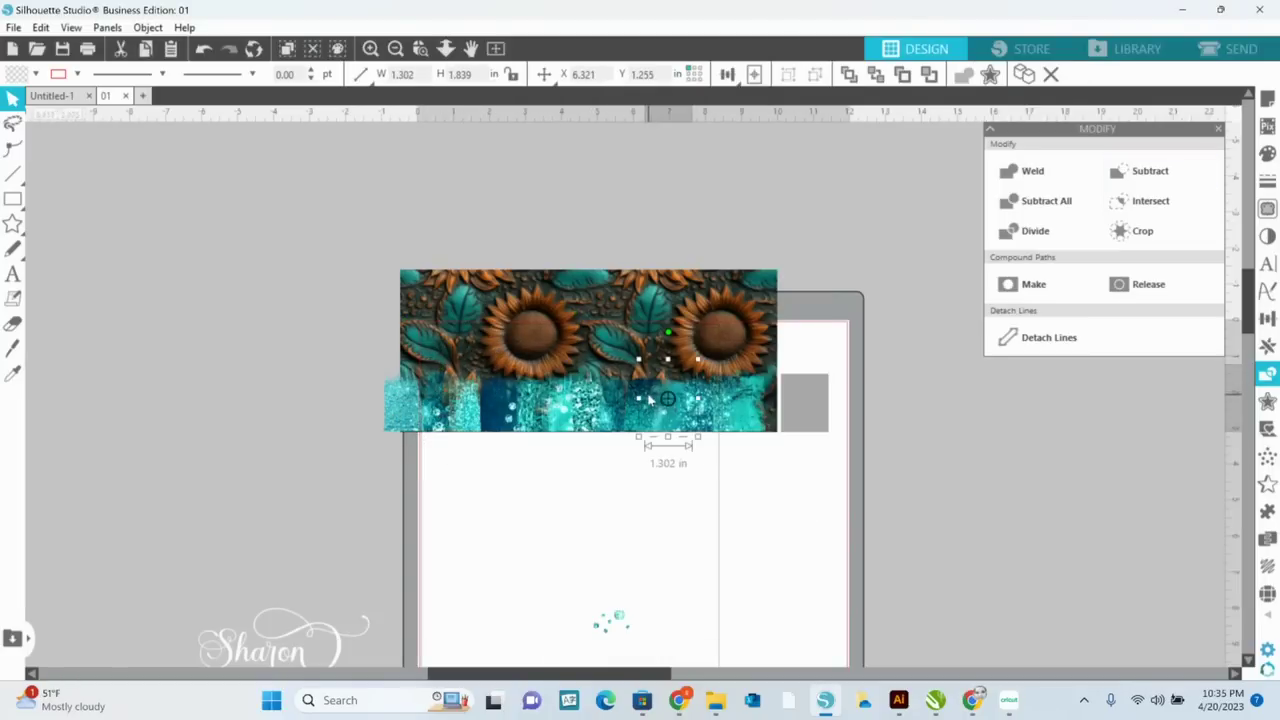
key("Escape")
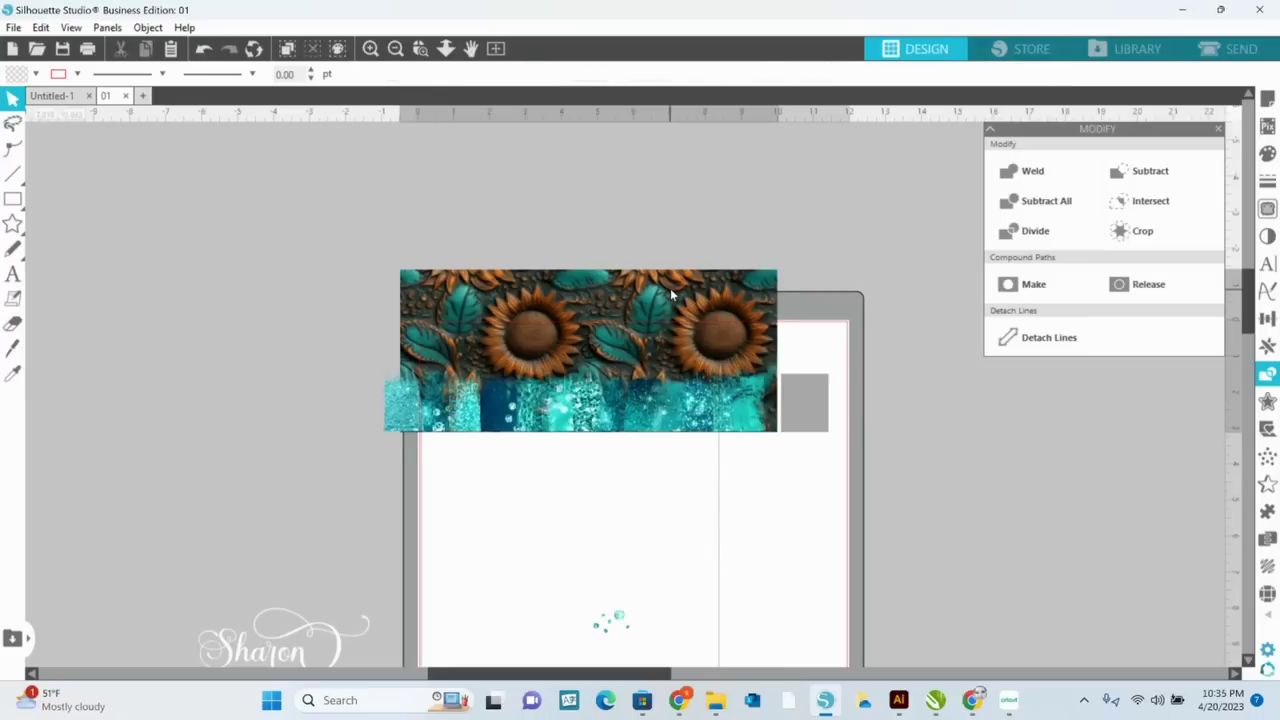
left_click(670, 293)
left_click_drag(670, 293, 468, 165)
left_click(613, 623)
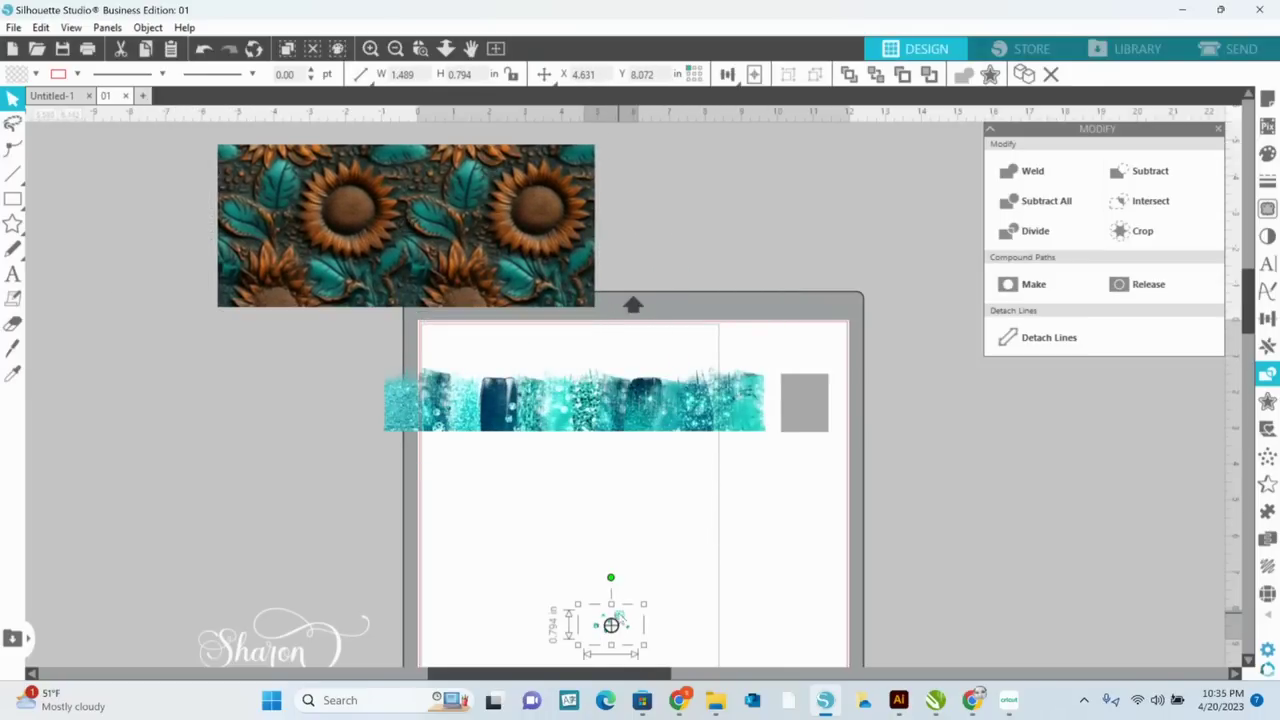
key("Delete")
Group all the trimmed brush stroke and speckle pieces into one object
left_click_drag(335, 490, 755, 377)
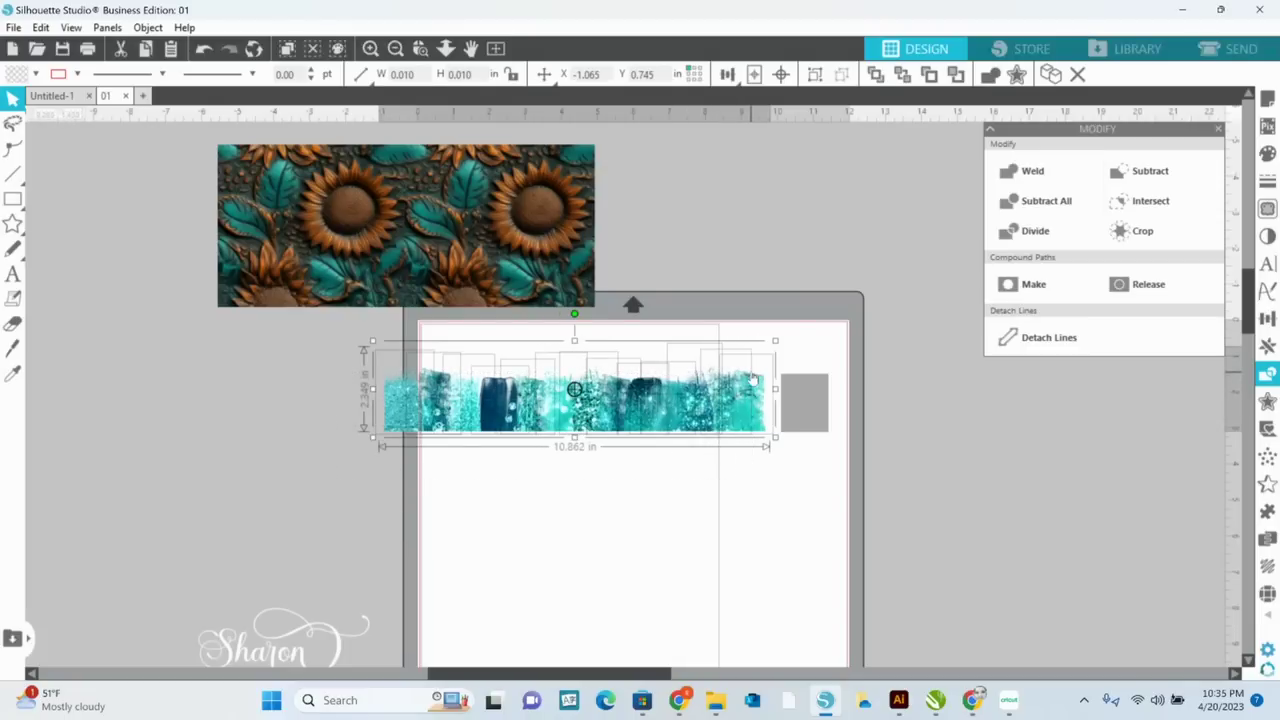
right_click(740, 392)
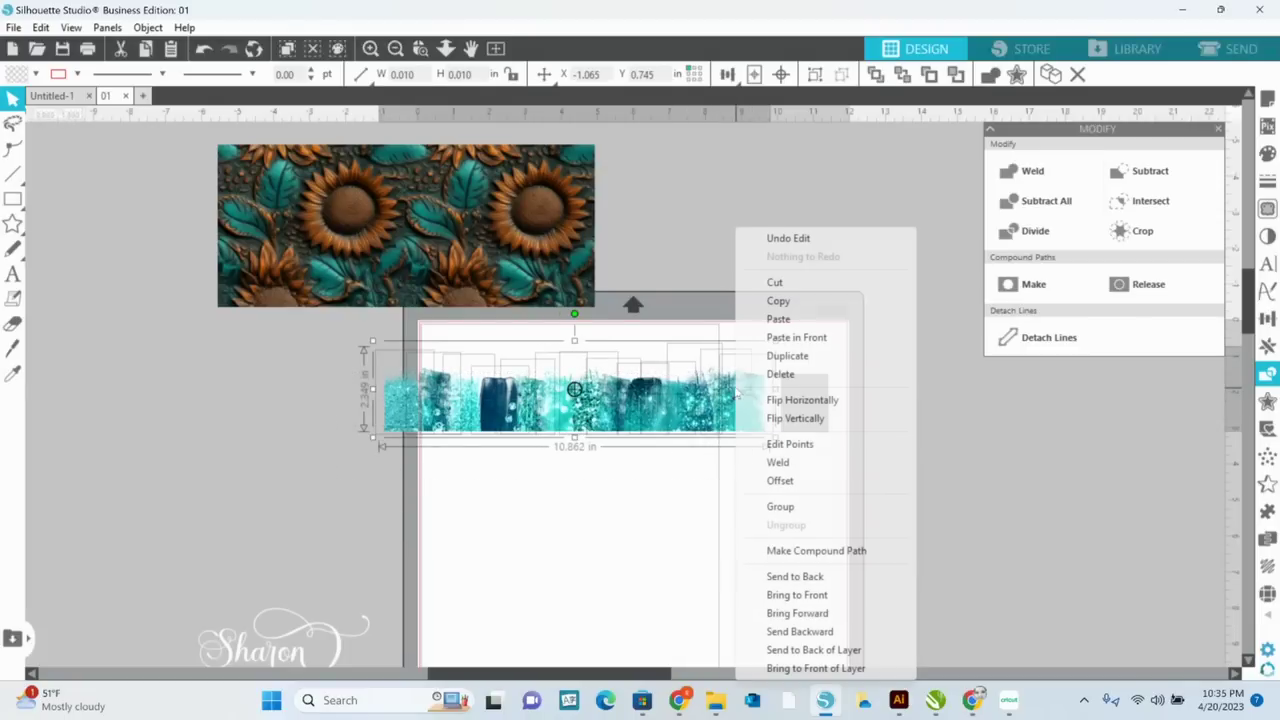
left_click(779, 506)
left_click(711, 541)
Move the sunflower panel back behind the trimmed stroke group and align the two by horizontal centre and bottom edge
left_click_drag(505, 203, 673, 324)
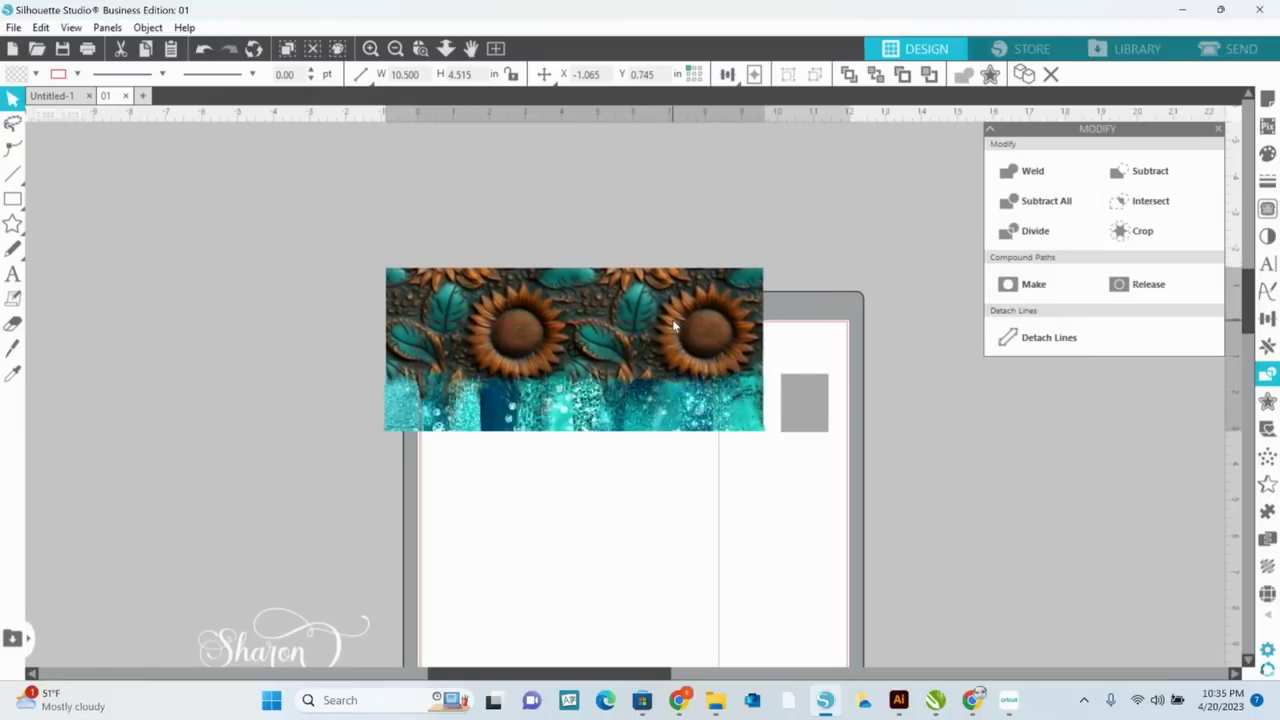
key("Escape")
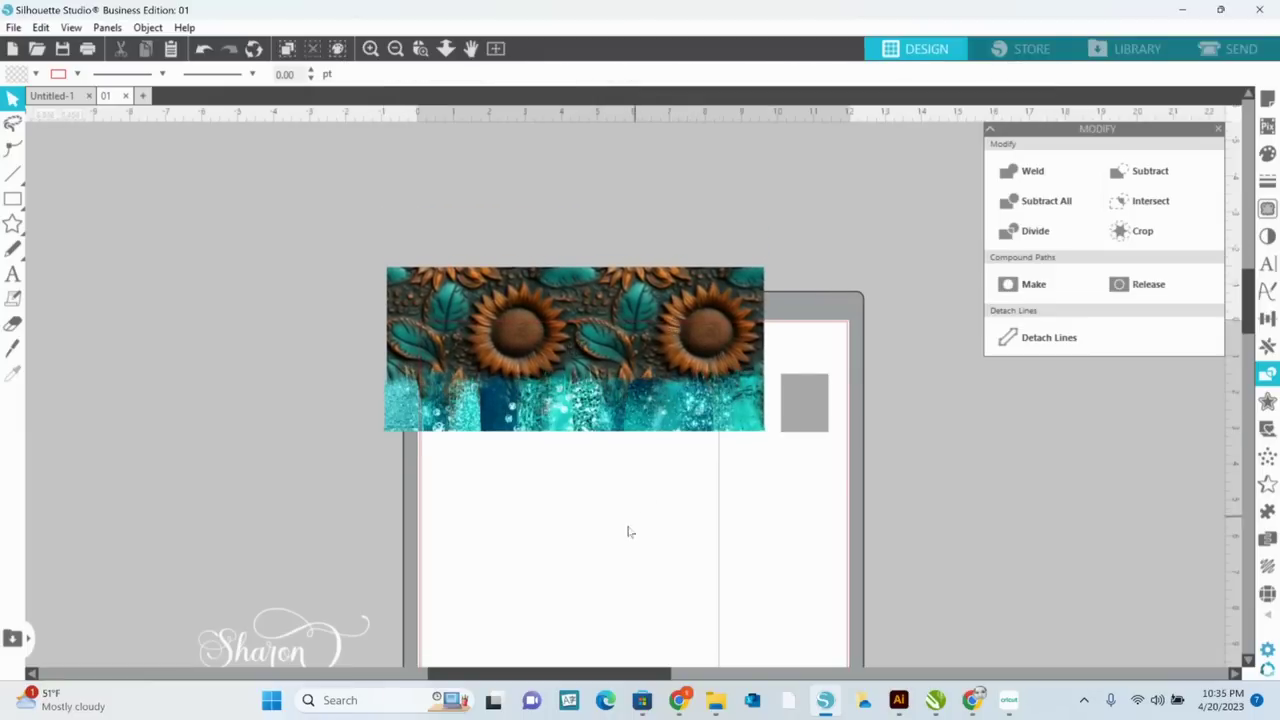
left_click(588, 305)
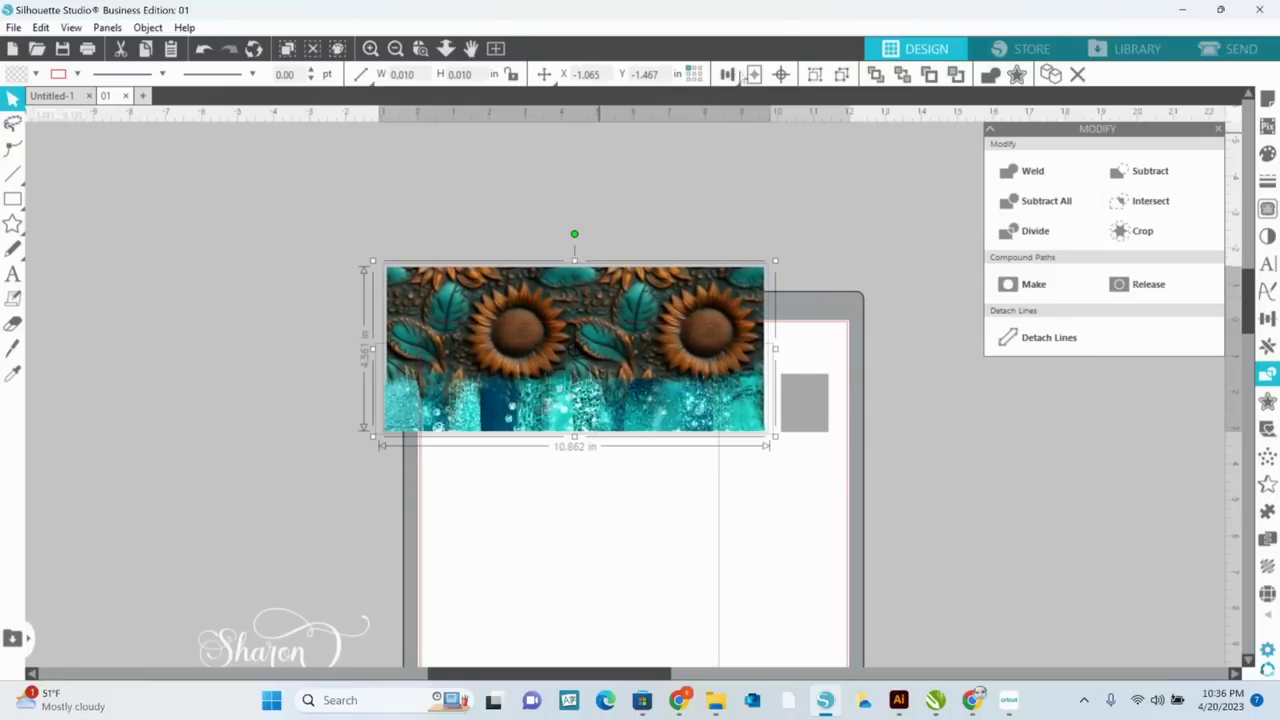
mouse_move(727, 80)
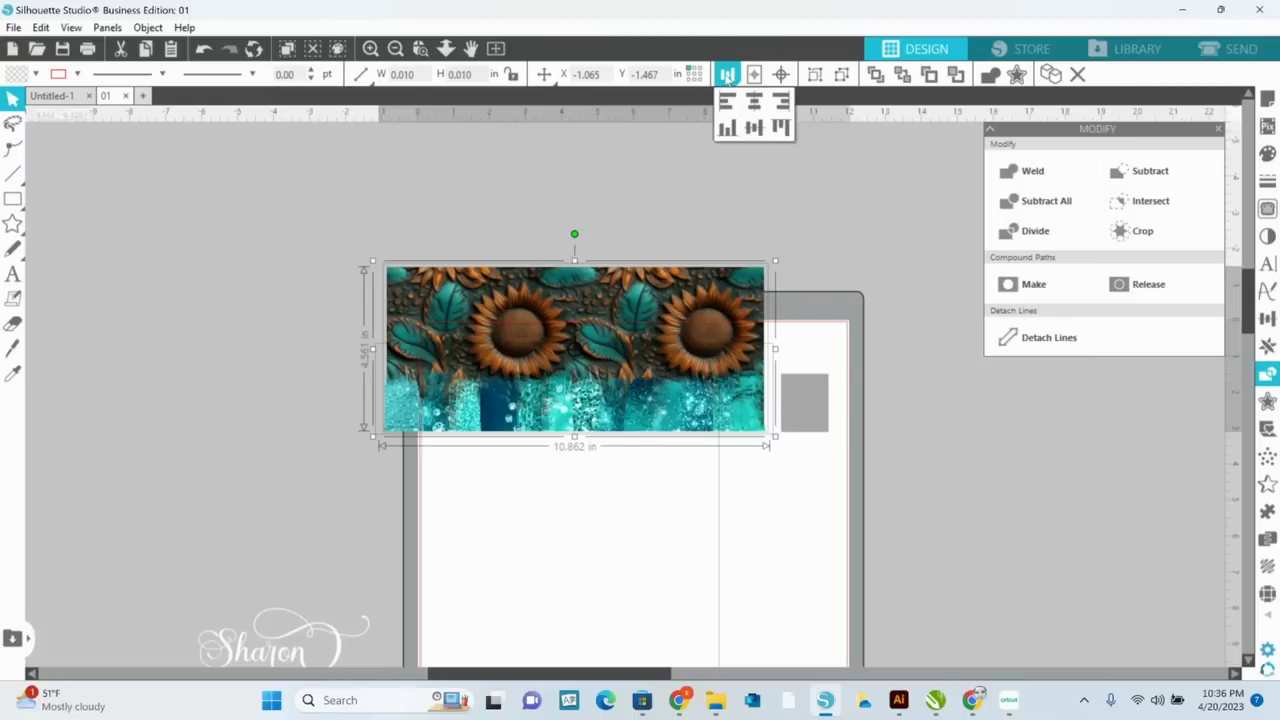
left_click(753, 102)
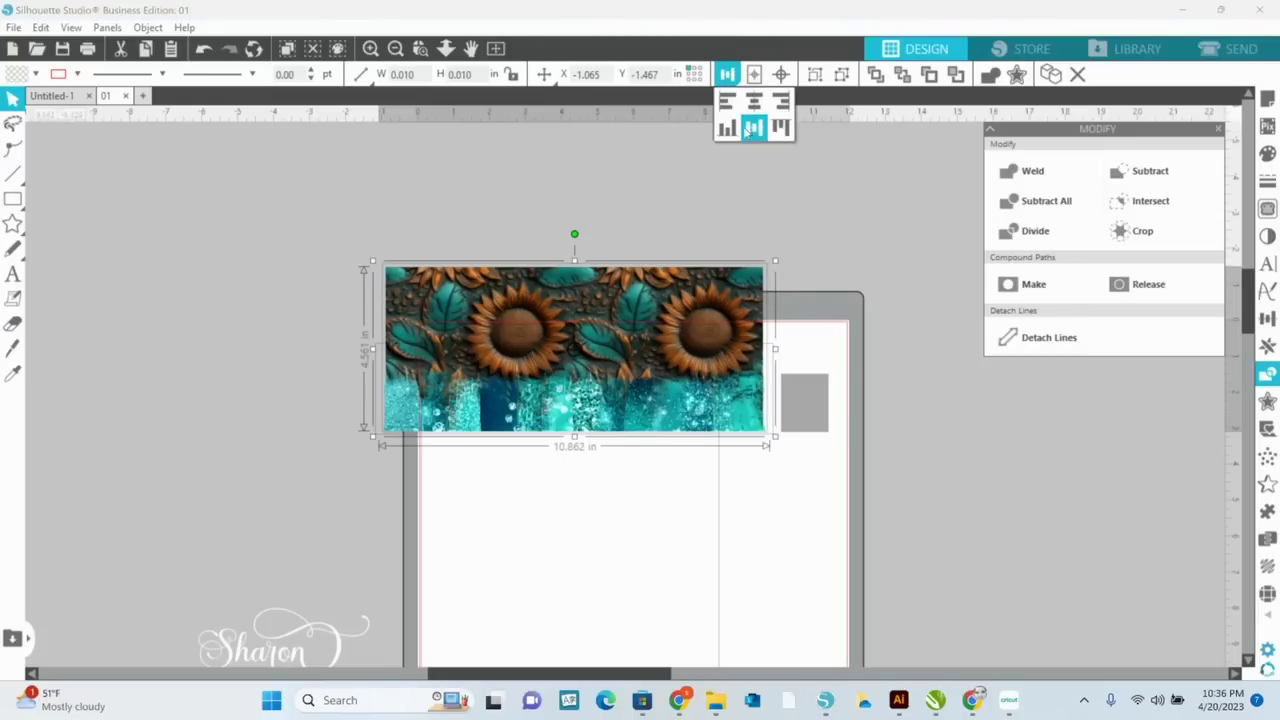
left_click(728, 130)
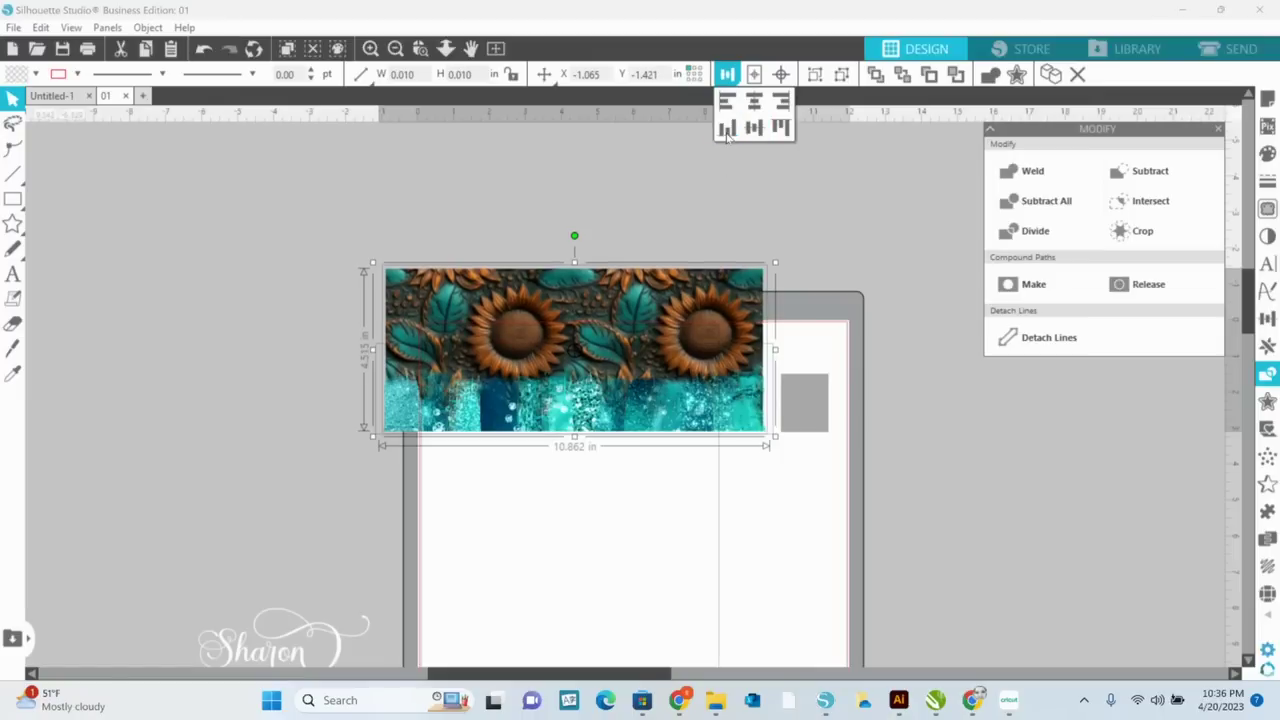
left_click(660, 515)
Select the sunflower panel and stroke group together and move them to about X -3.010, Y -0.819 in
left_click_drag(558, 570, 520, 432)
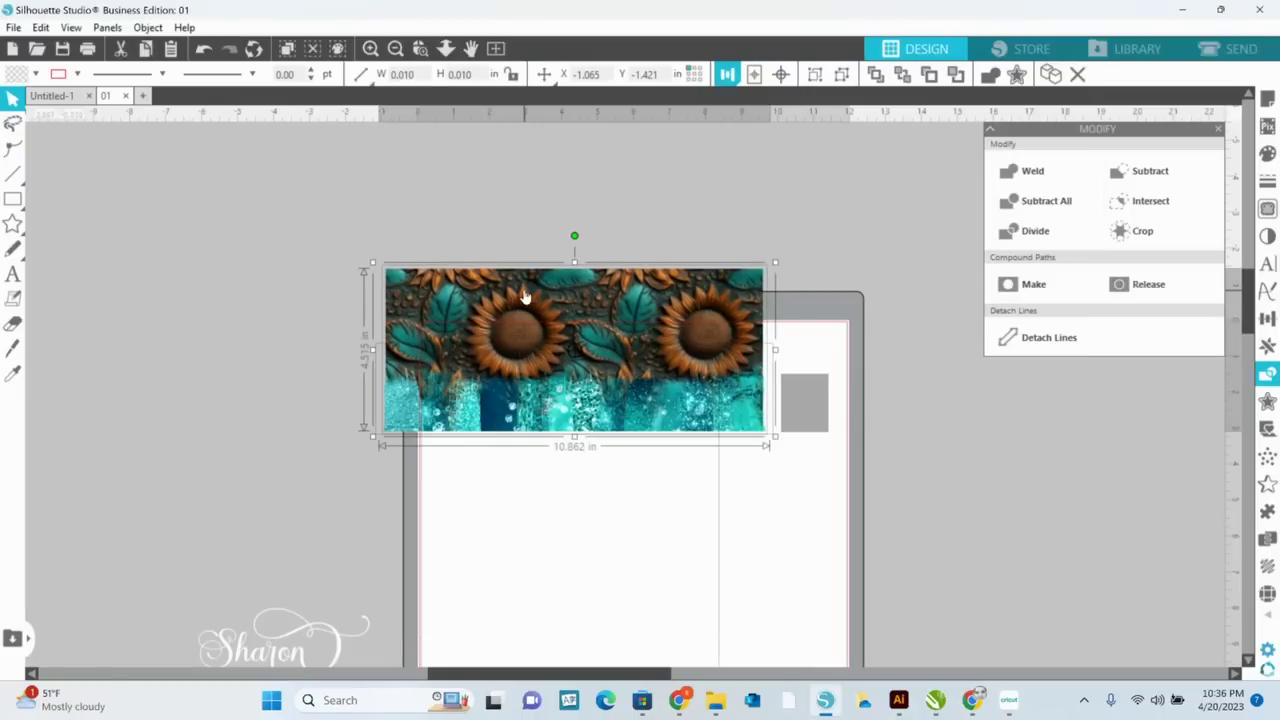
left_click(276, 279)
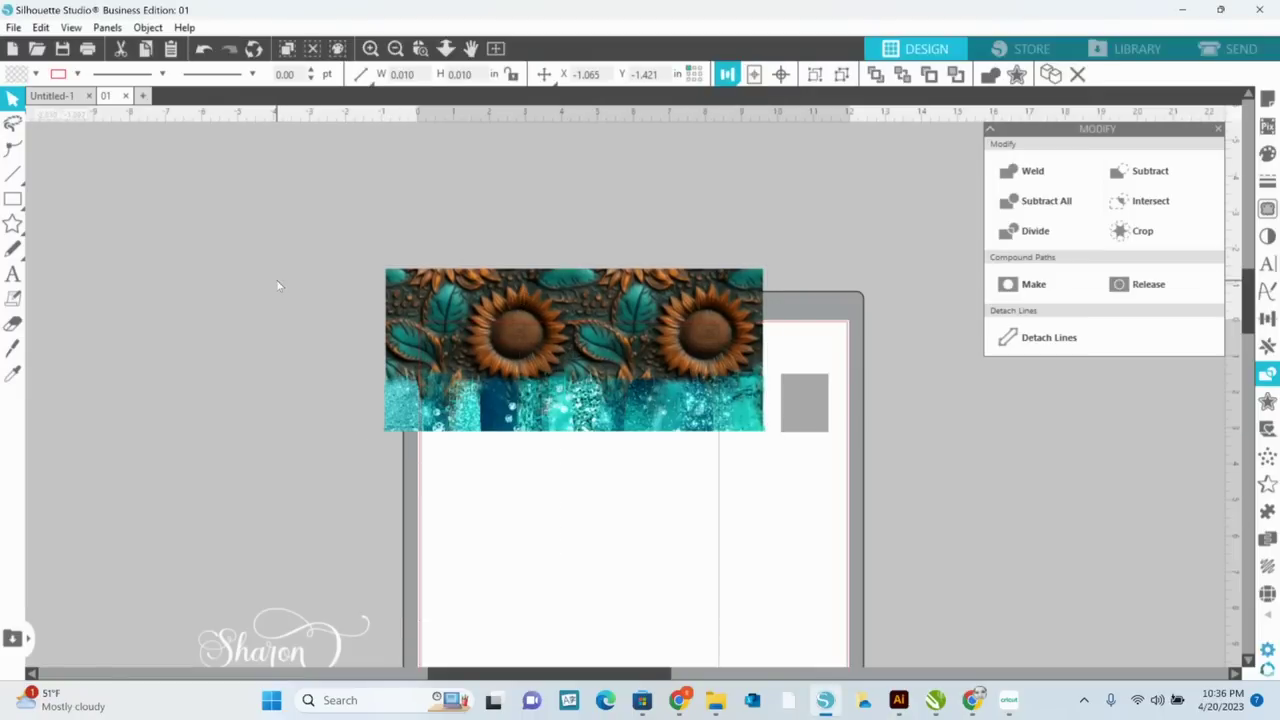
left_click_drag(276, 279, 639, 394)
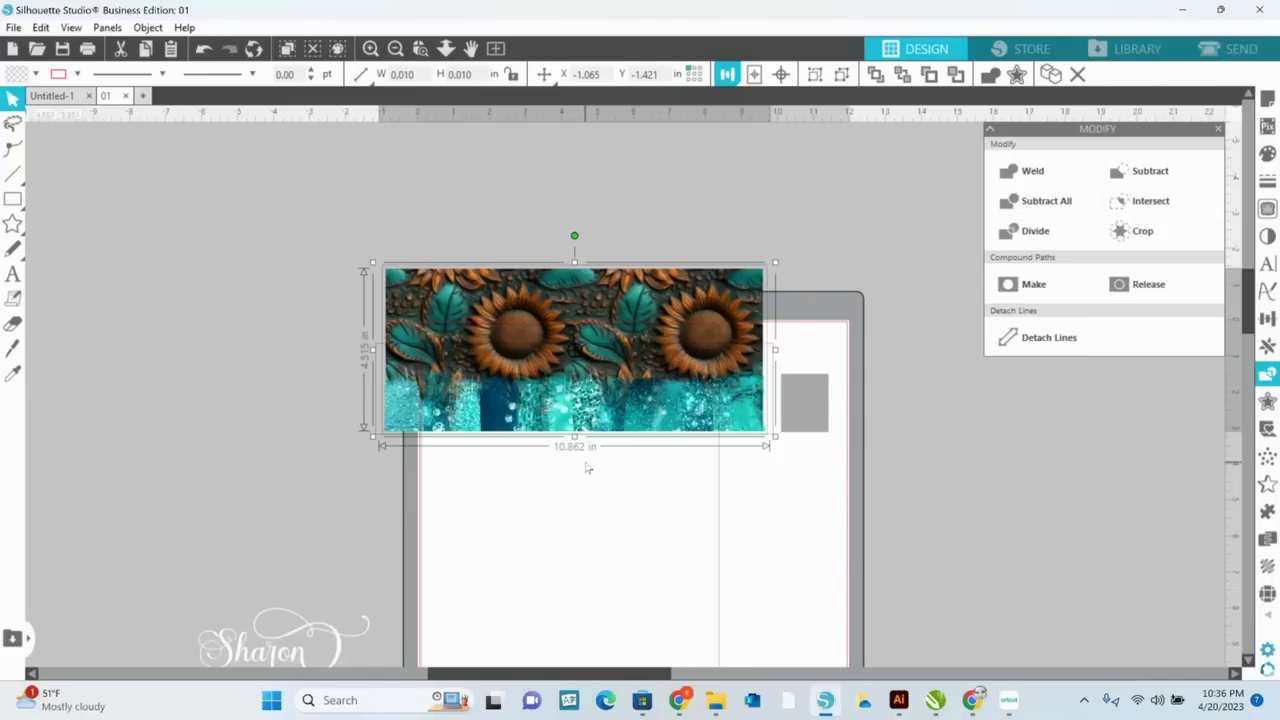
left_click(645, 557)
left_click(467, 362)
left_click_drag(671, 434, 601, 458)
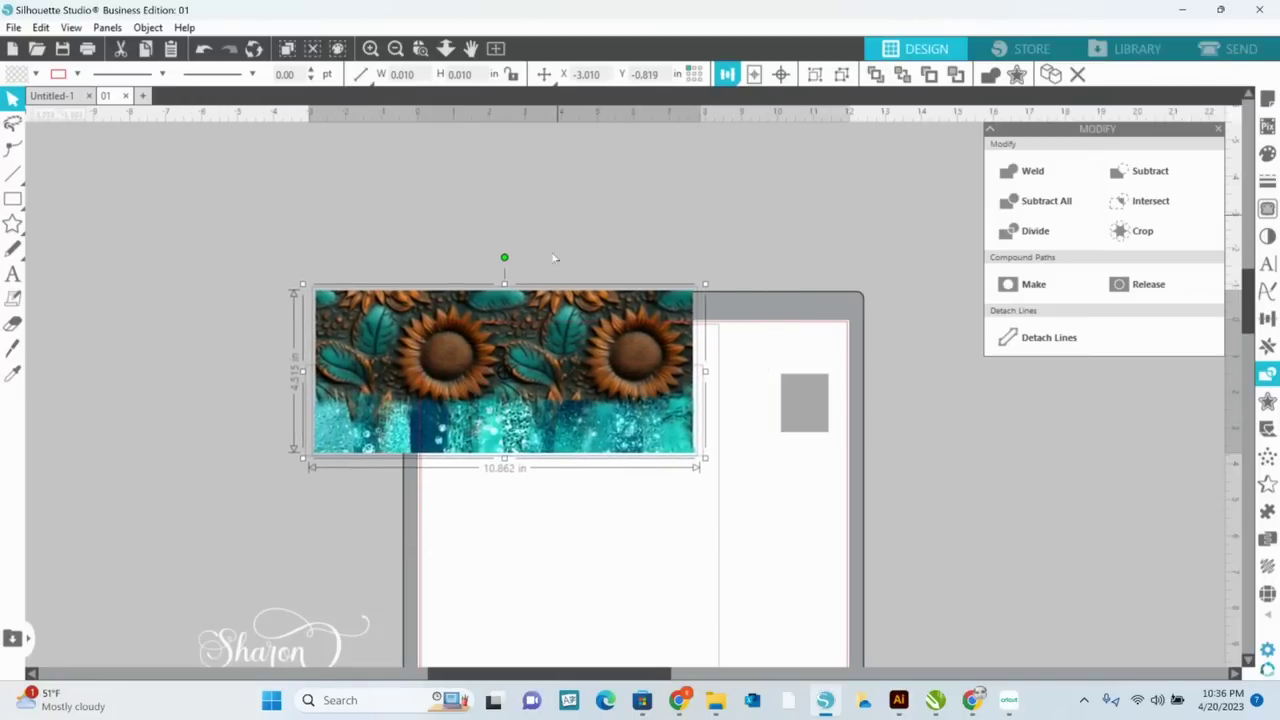
left_click(553, 545)
Group the sunflower panel with the trimmed strokes and select the combined design
left_click(506, 323)
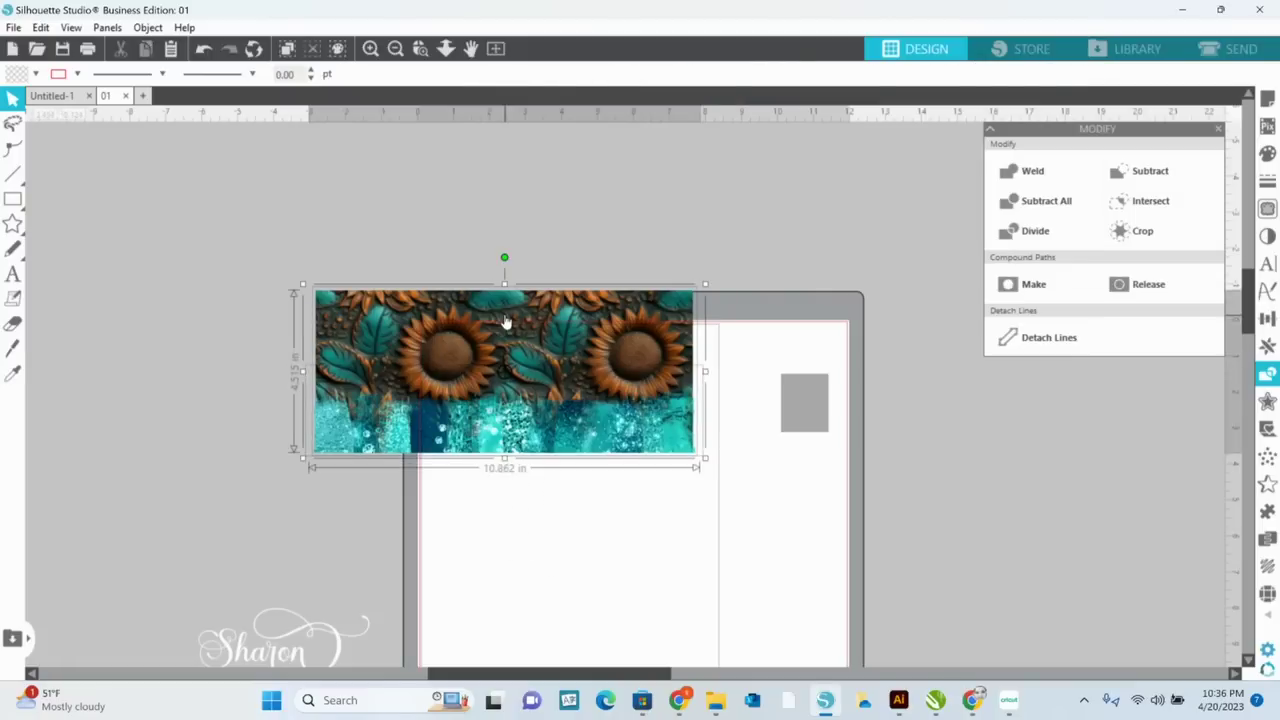
right_click(508, 407)
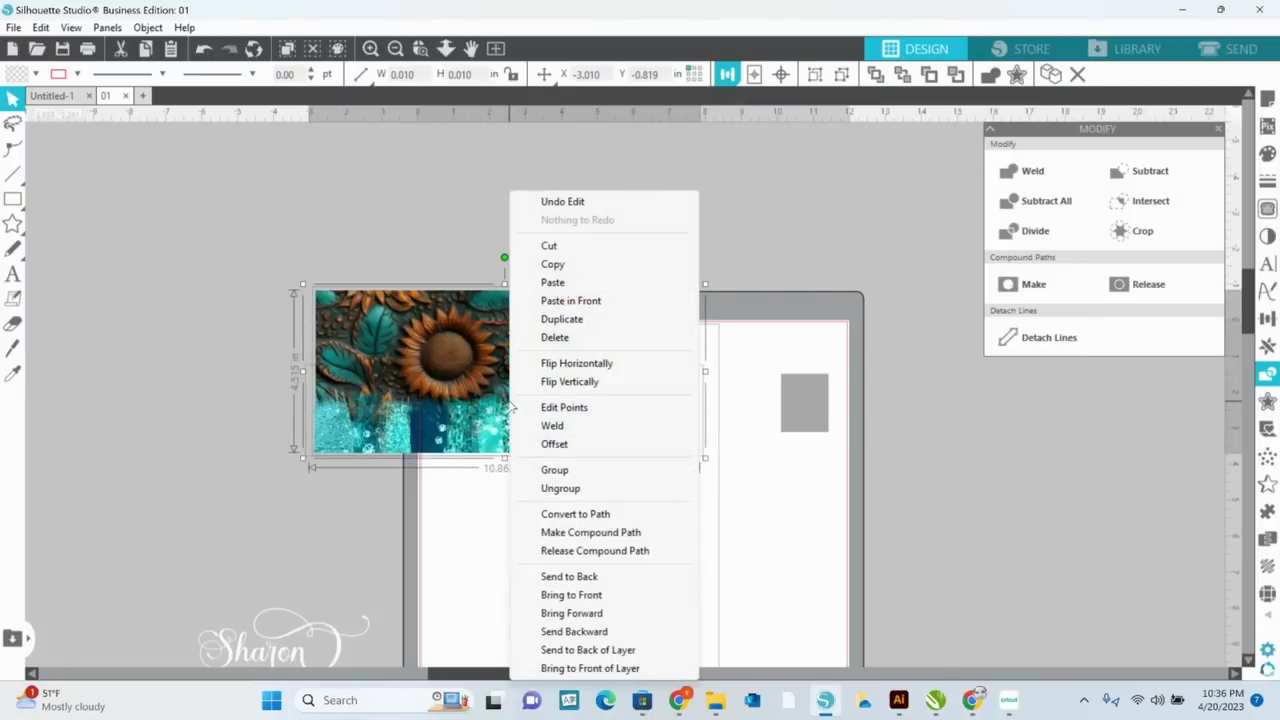
left_click(590, 471)
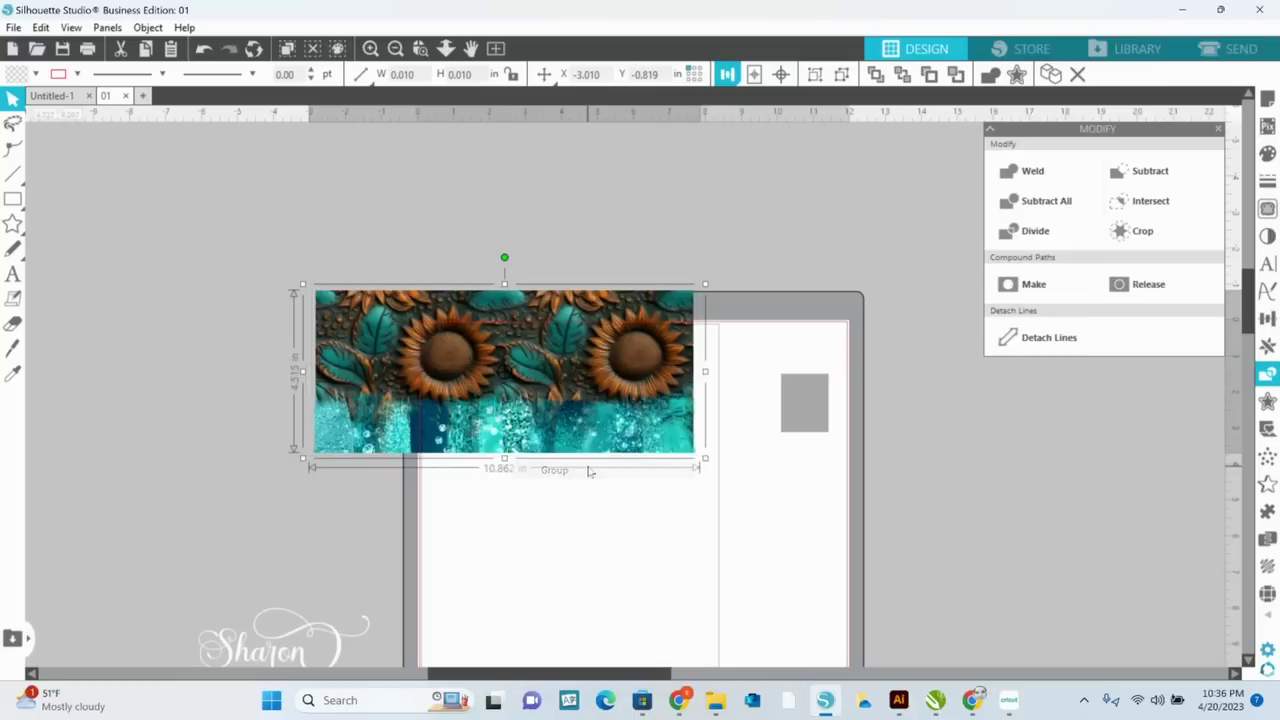
left_click(557, 523)
left_click(520, 395)
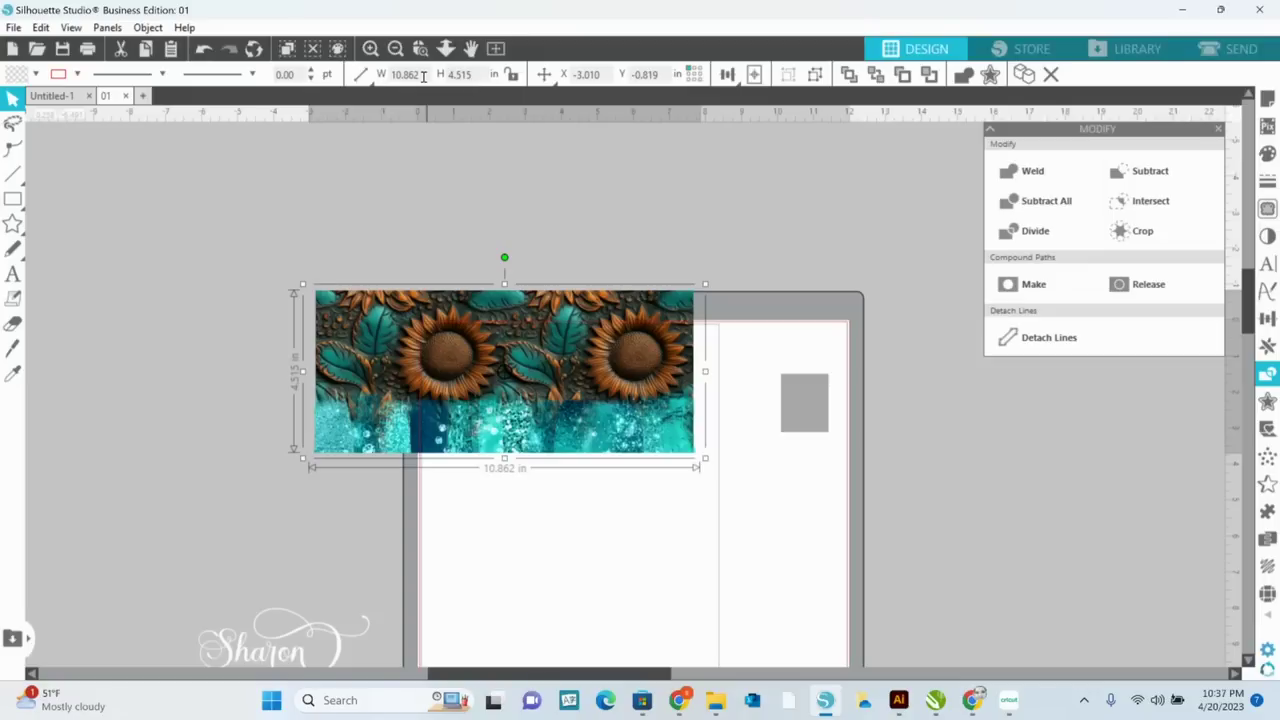
Set the width of the combined sunflower and brush stroke design to 10.500 in
key("BackSpace")
key("BackSpace")
key("BackSpace")
mouse_move(580, 66)
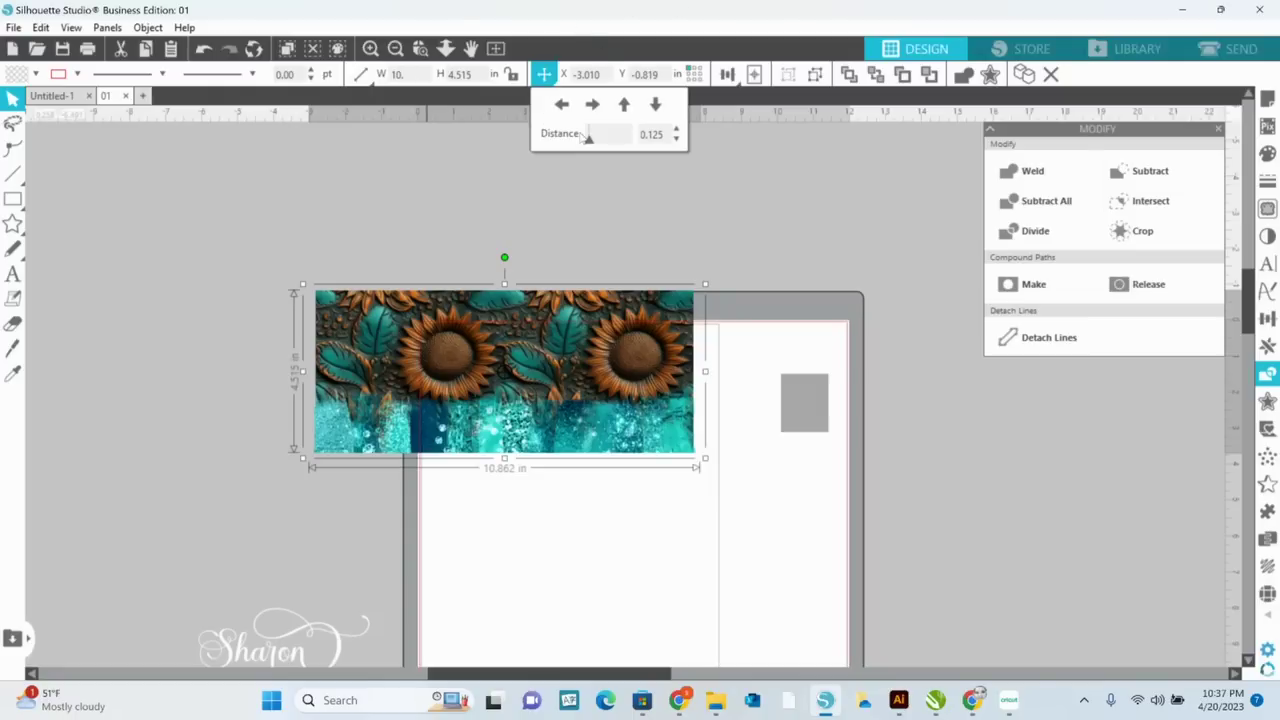
type("50")
key("Return")
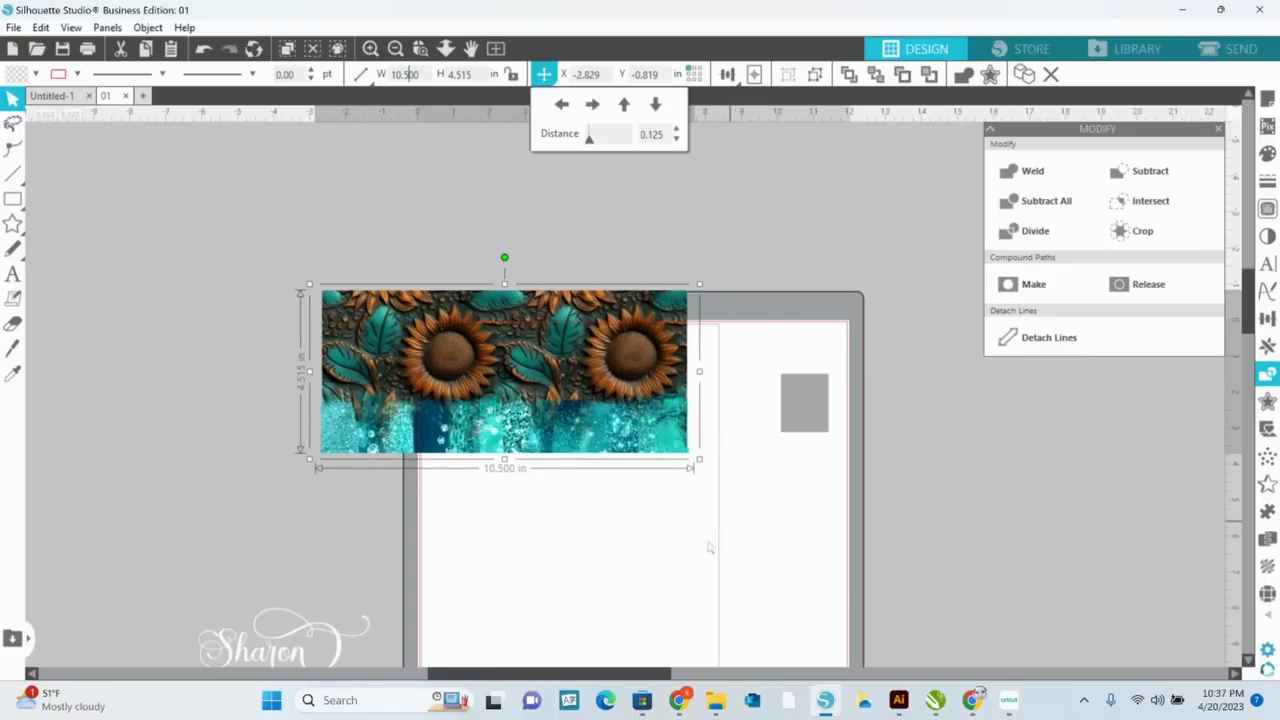
left_click(627, 595)
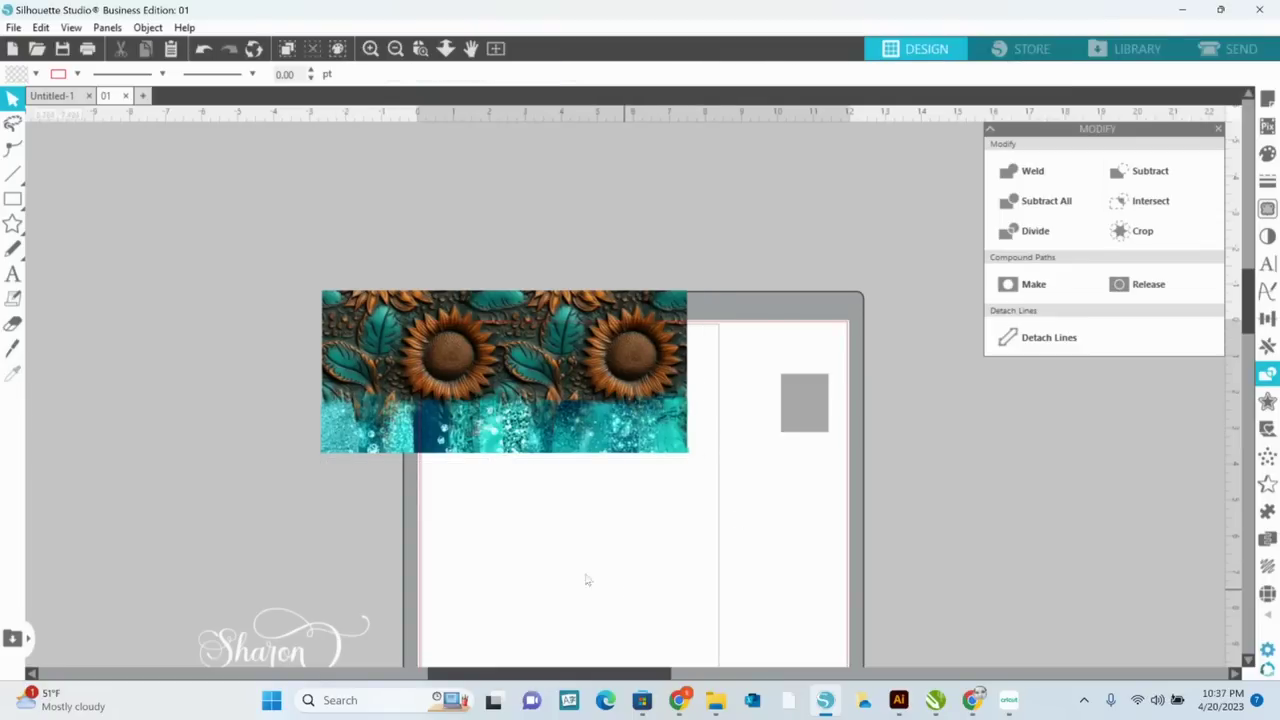
left_click(498, 385)
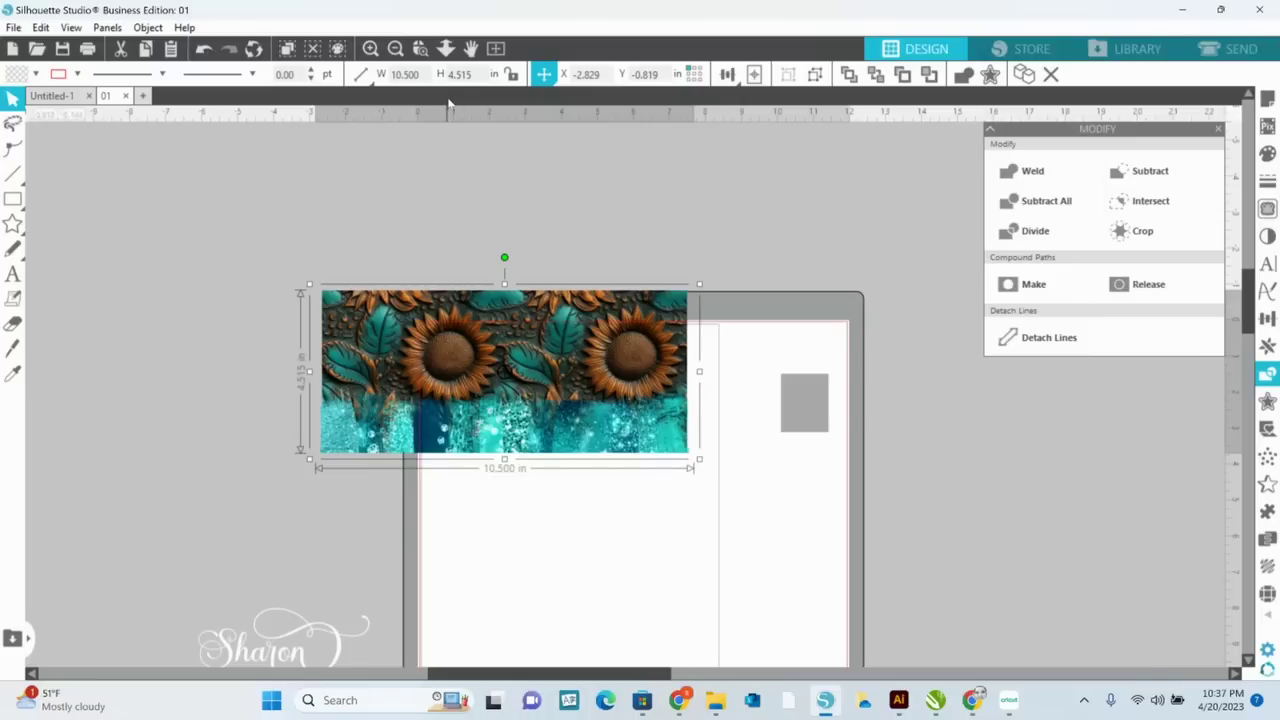
left_click(619, 569)
Bring the white script name to the front and place it over the sunflower panel at about X 0.929, Y -0.285 in
left_click_drag(286, 649, 532, 203)
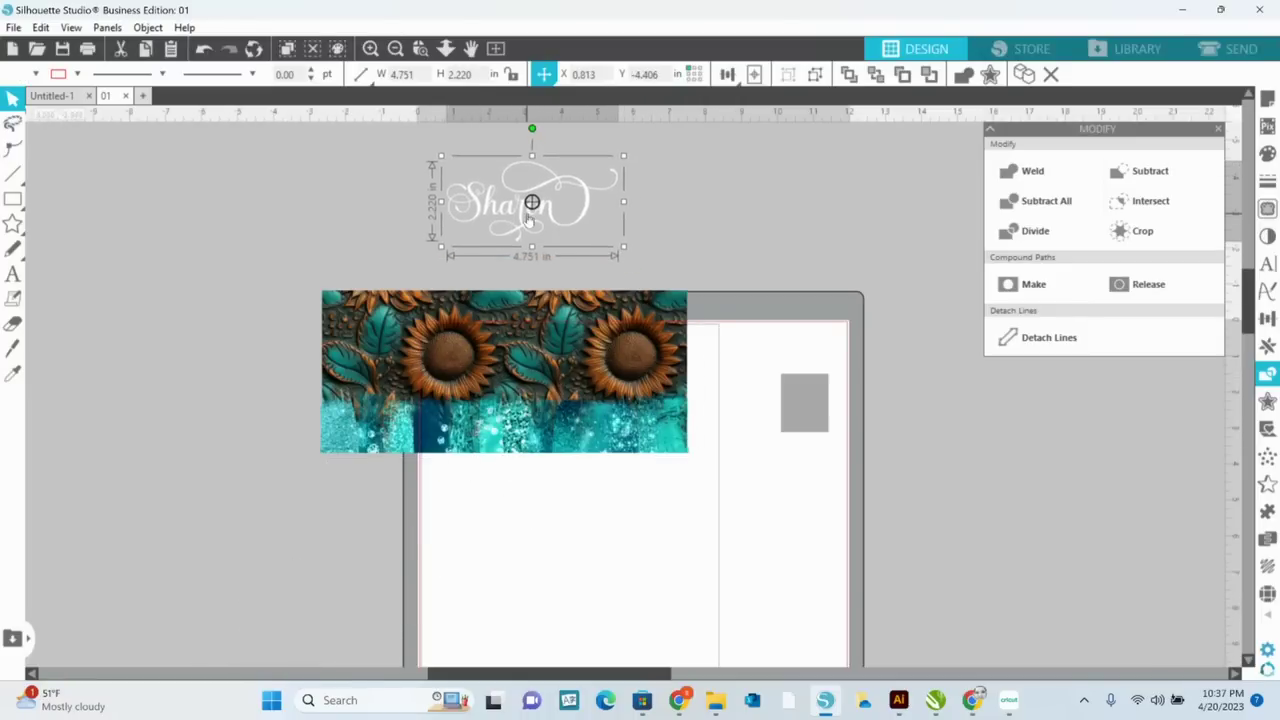
right_click(532, 203)
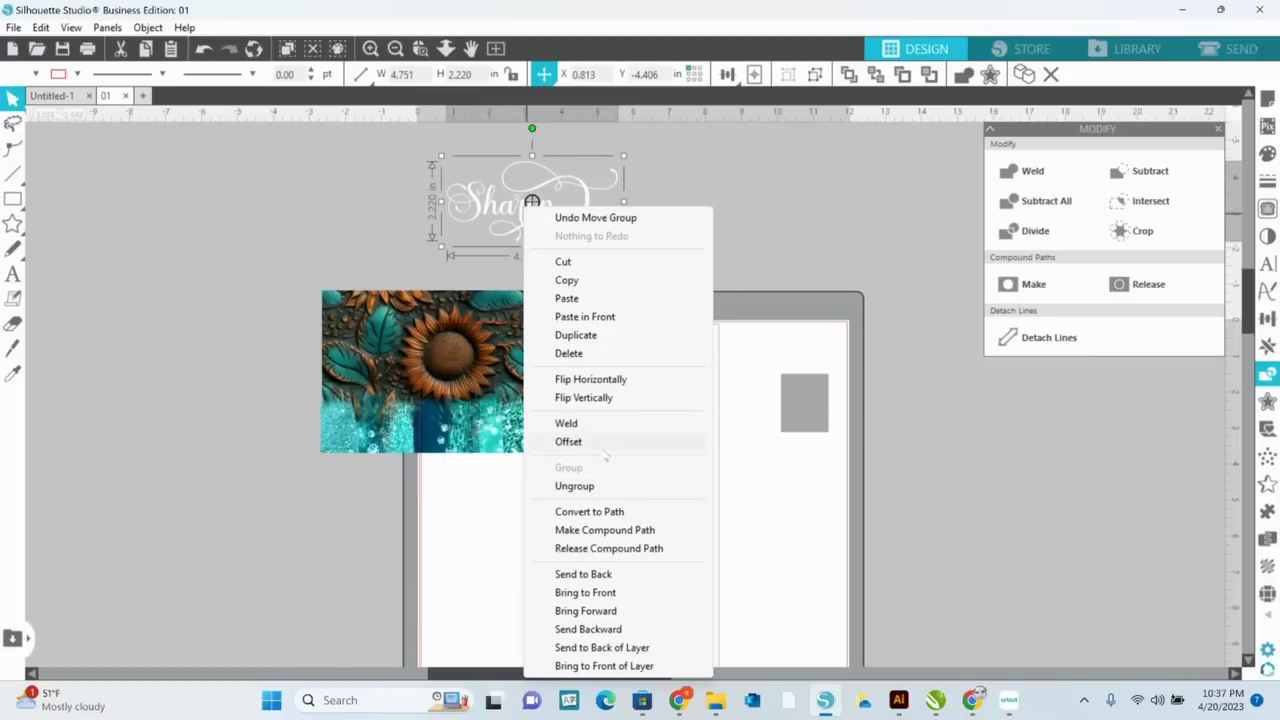
left_click(585, 592)
left_click_drag(490, 218, 494, 360)
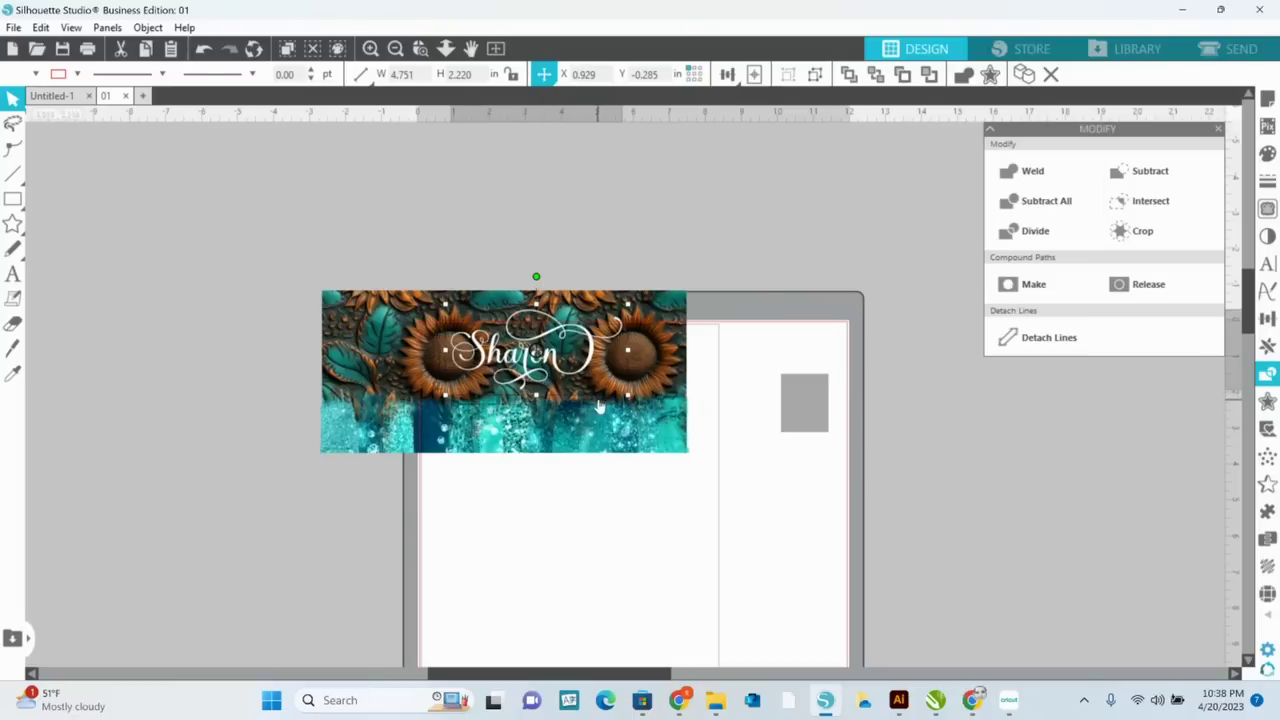
Shift the sunflower panel to about X -2.898, Y -0.726 in beneath the script name and group the two into one design
left_click(519, 366)
mouse_move(506, 371)
left_mouse_down()
mouse_move(507, 360)
mouse_move(504, 374)
left_mouse_up()
key("Escape")
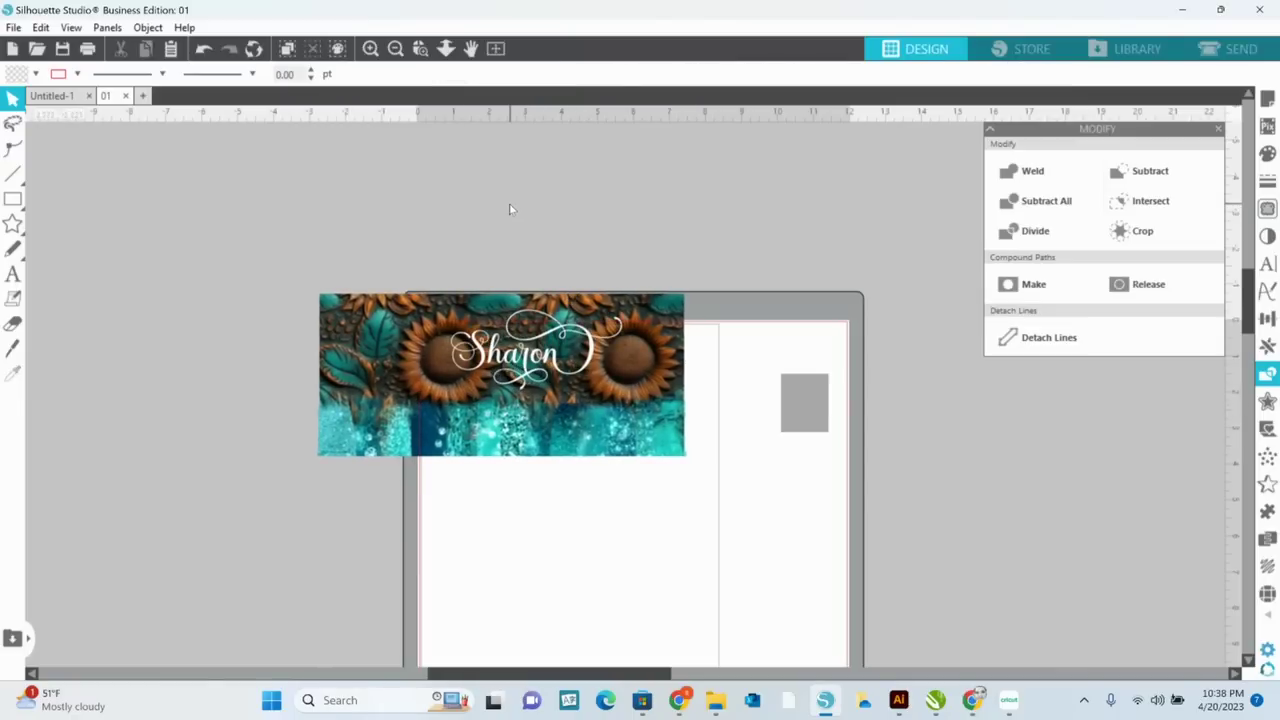
left_click(504, 327)
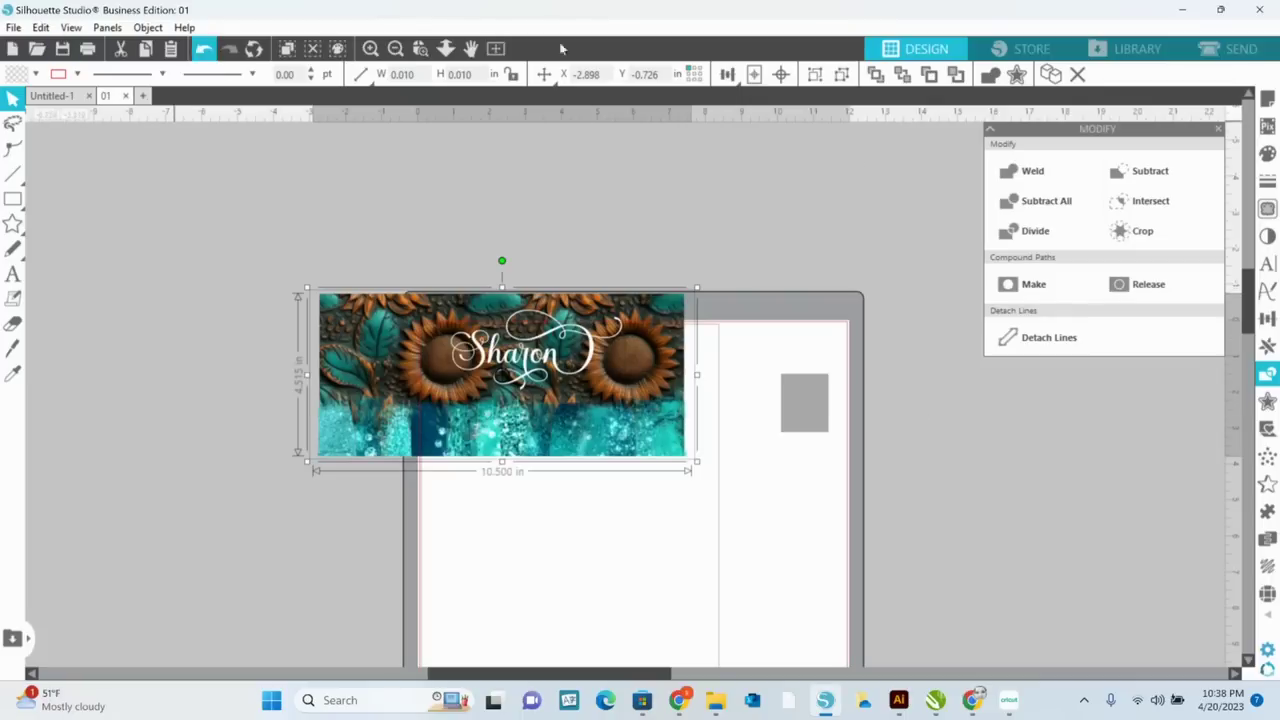
right_click(478, 365)
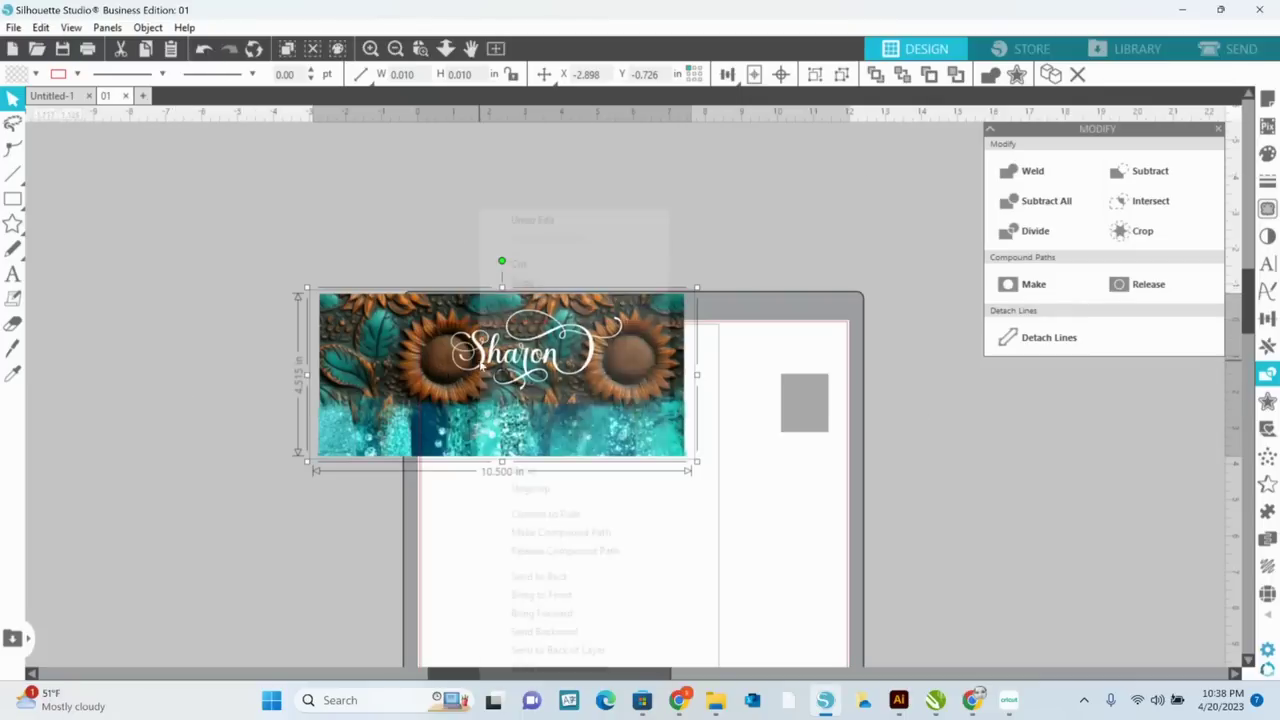
left_click(516, 472)
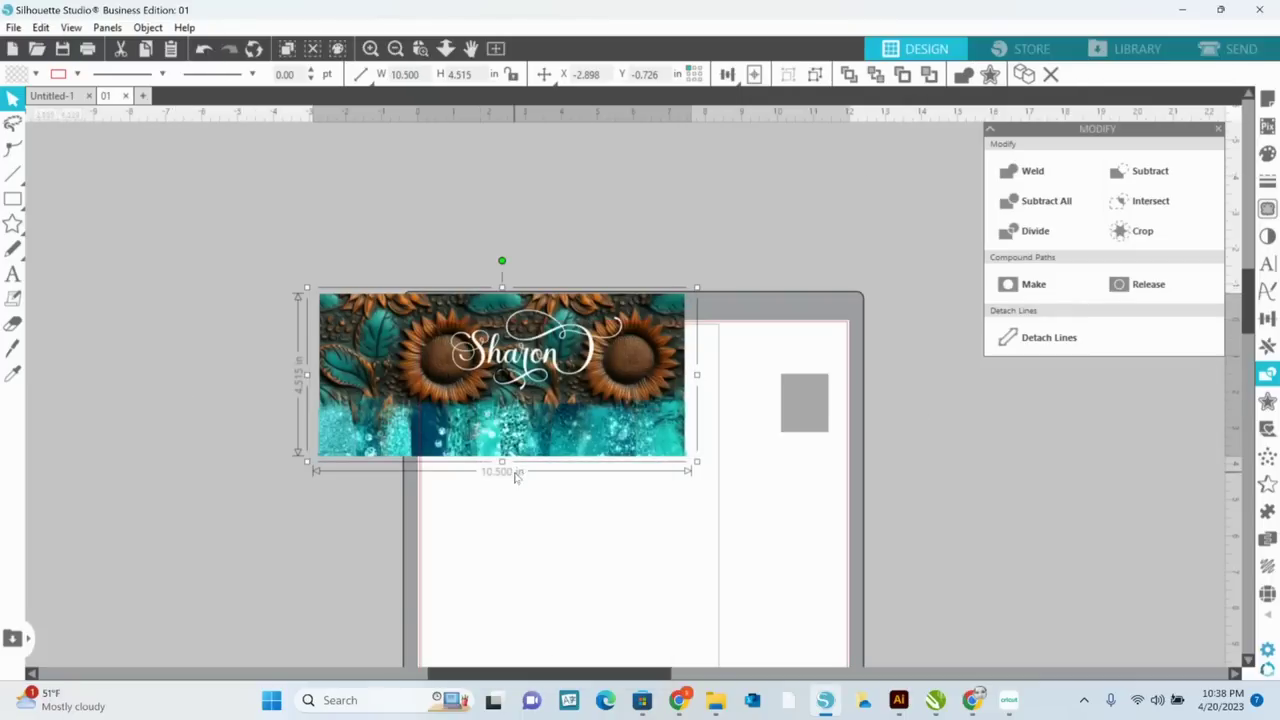
Delete the small grey rectangle beside the design on the page
left_click(811, 535)
left_click(811, 427)
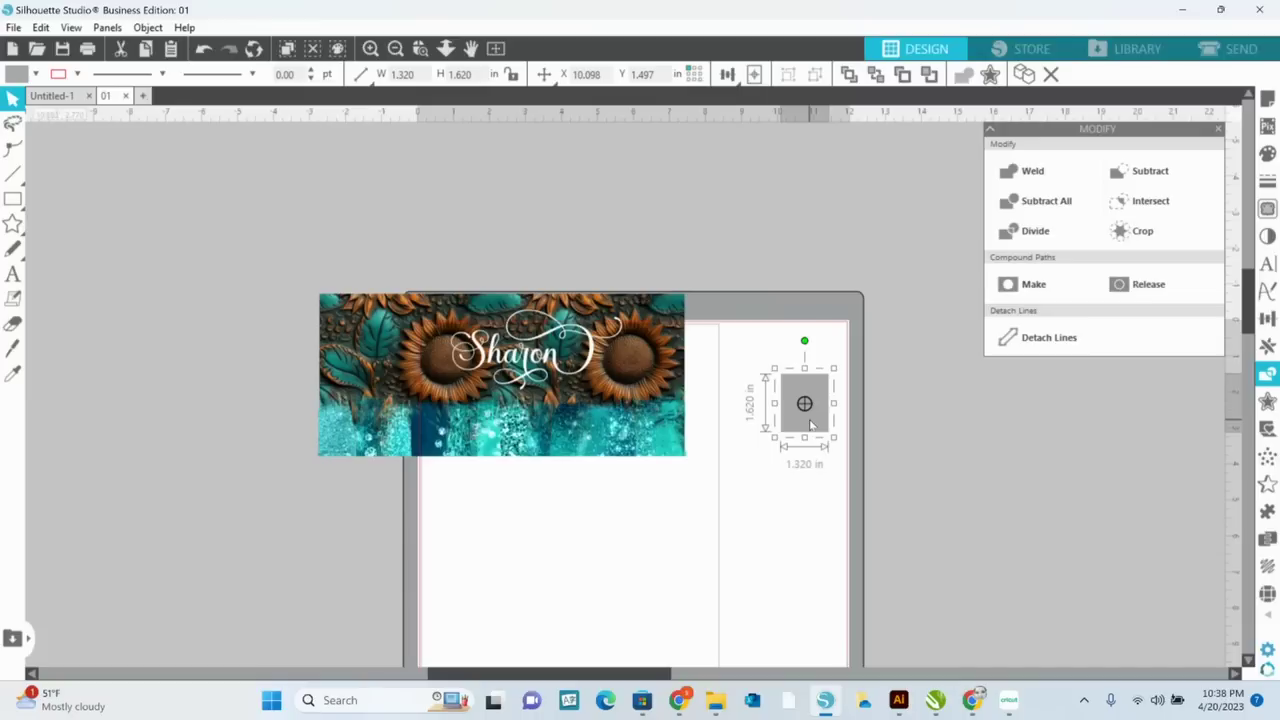
key("Delete")
Flip the grouped design with the script name horizontally
left_click(573, 364)
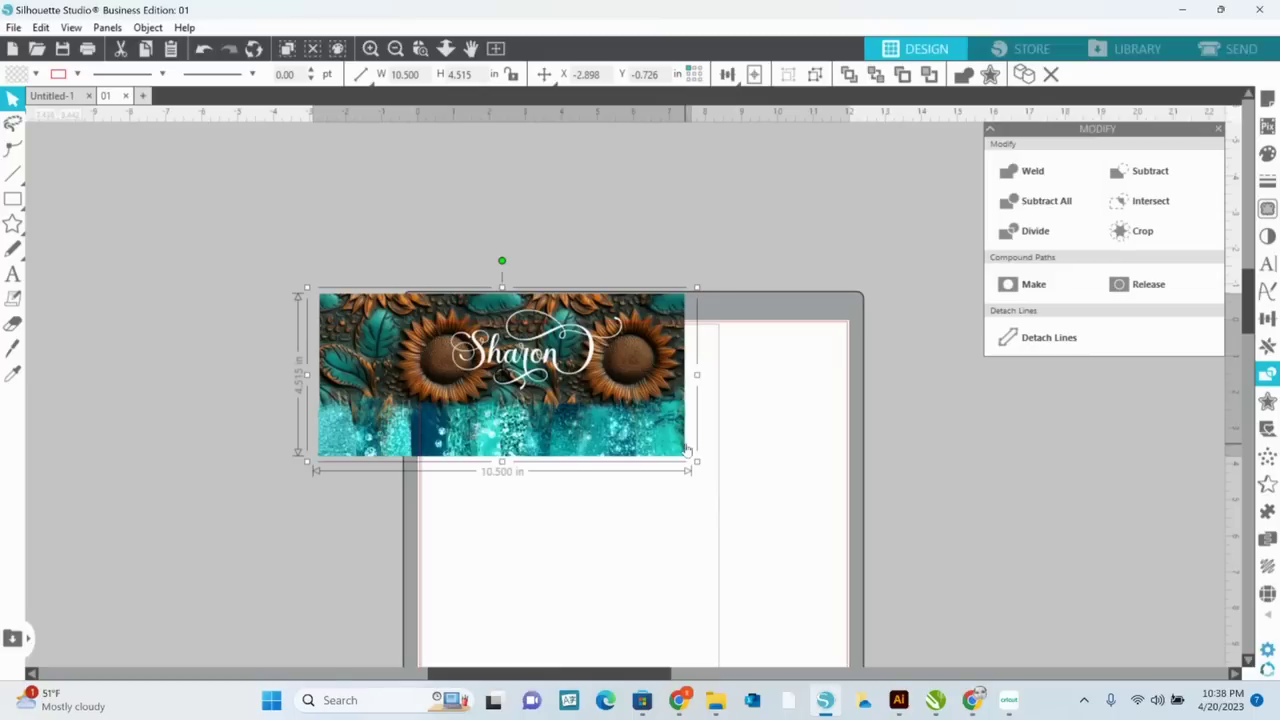
right_click(606, 430)
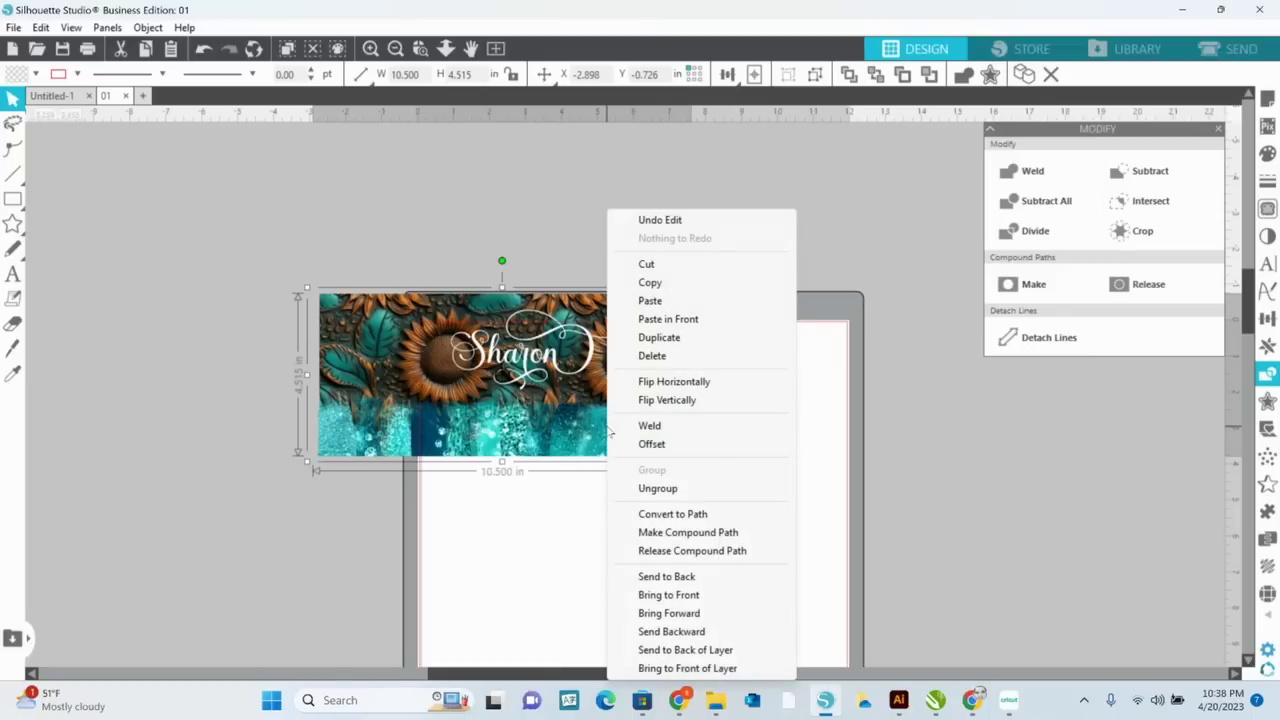
left_click(690, 381)
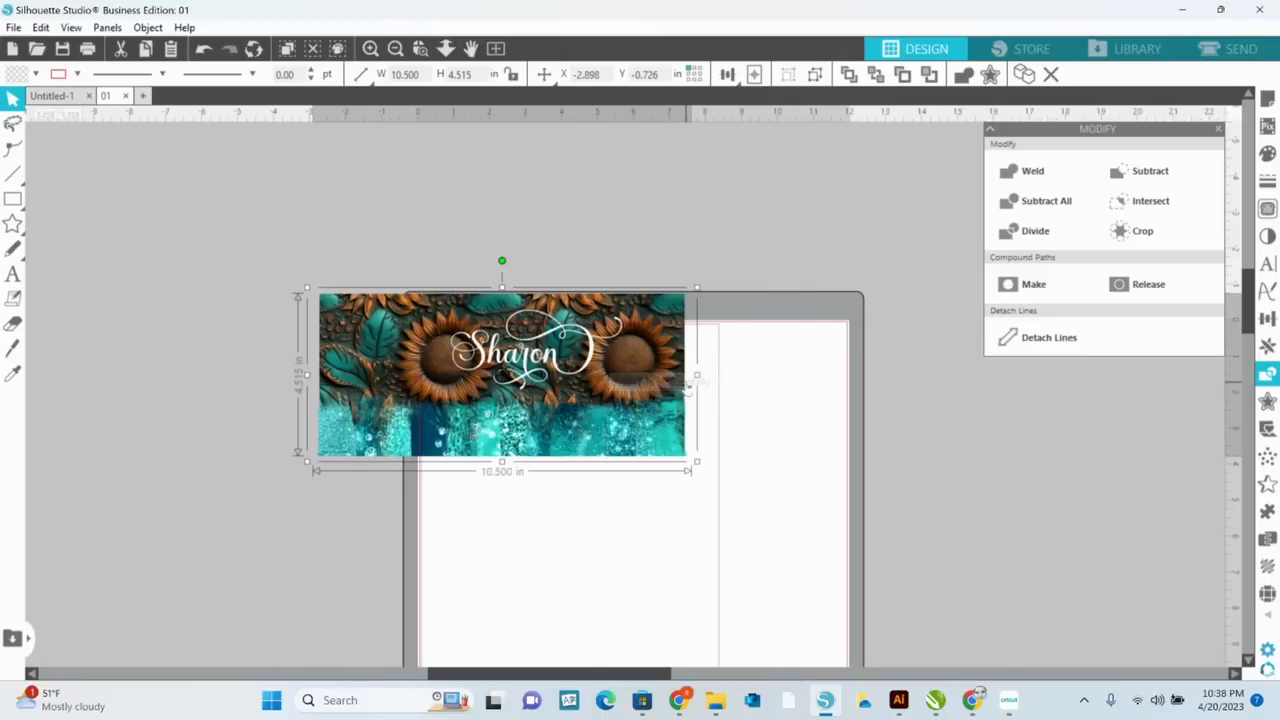